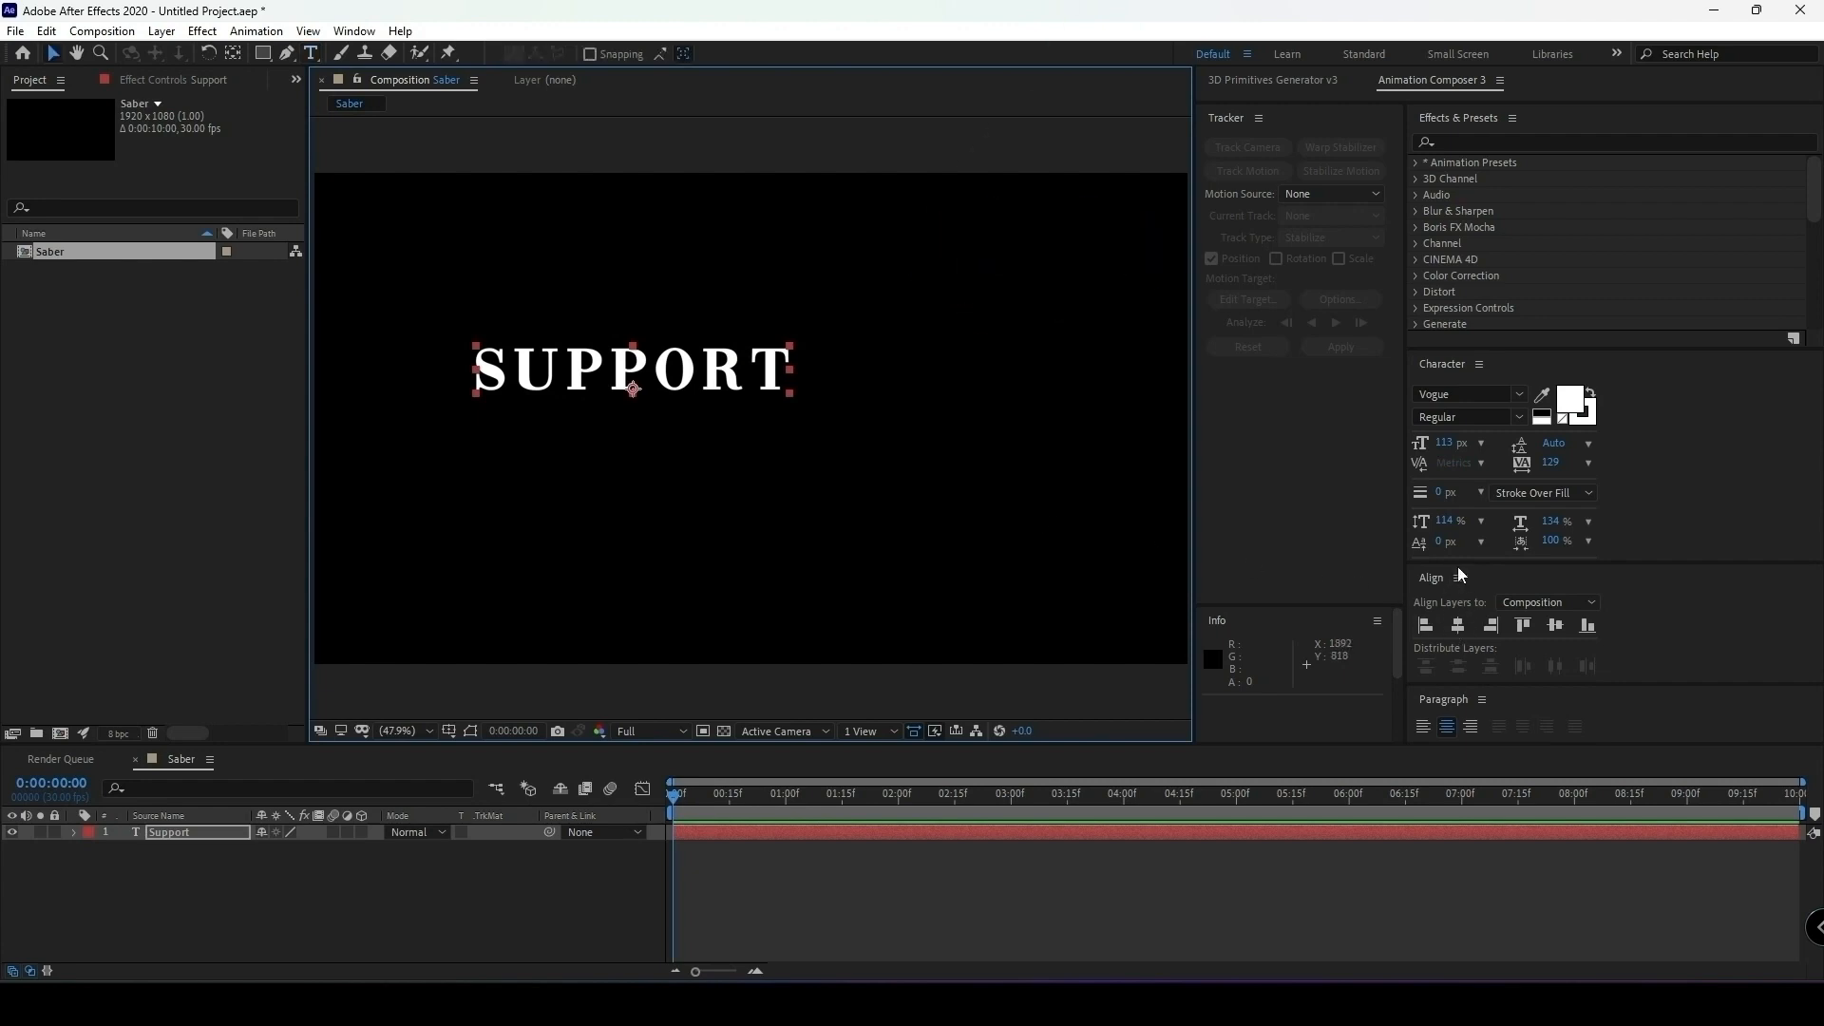
Center the SUPPORT text horizontally and vertically in the composition.
left_click(1459, 625)
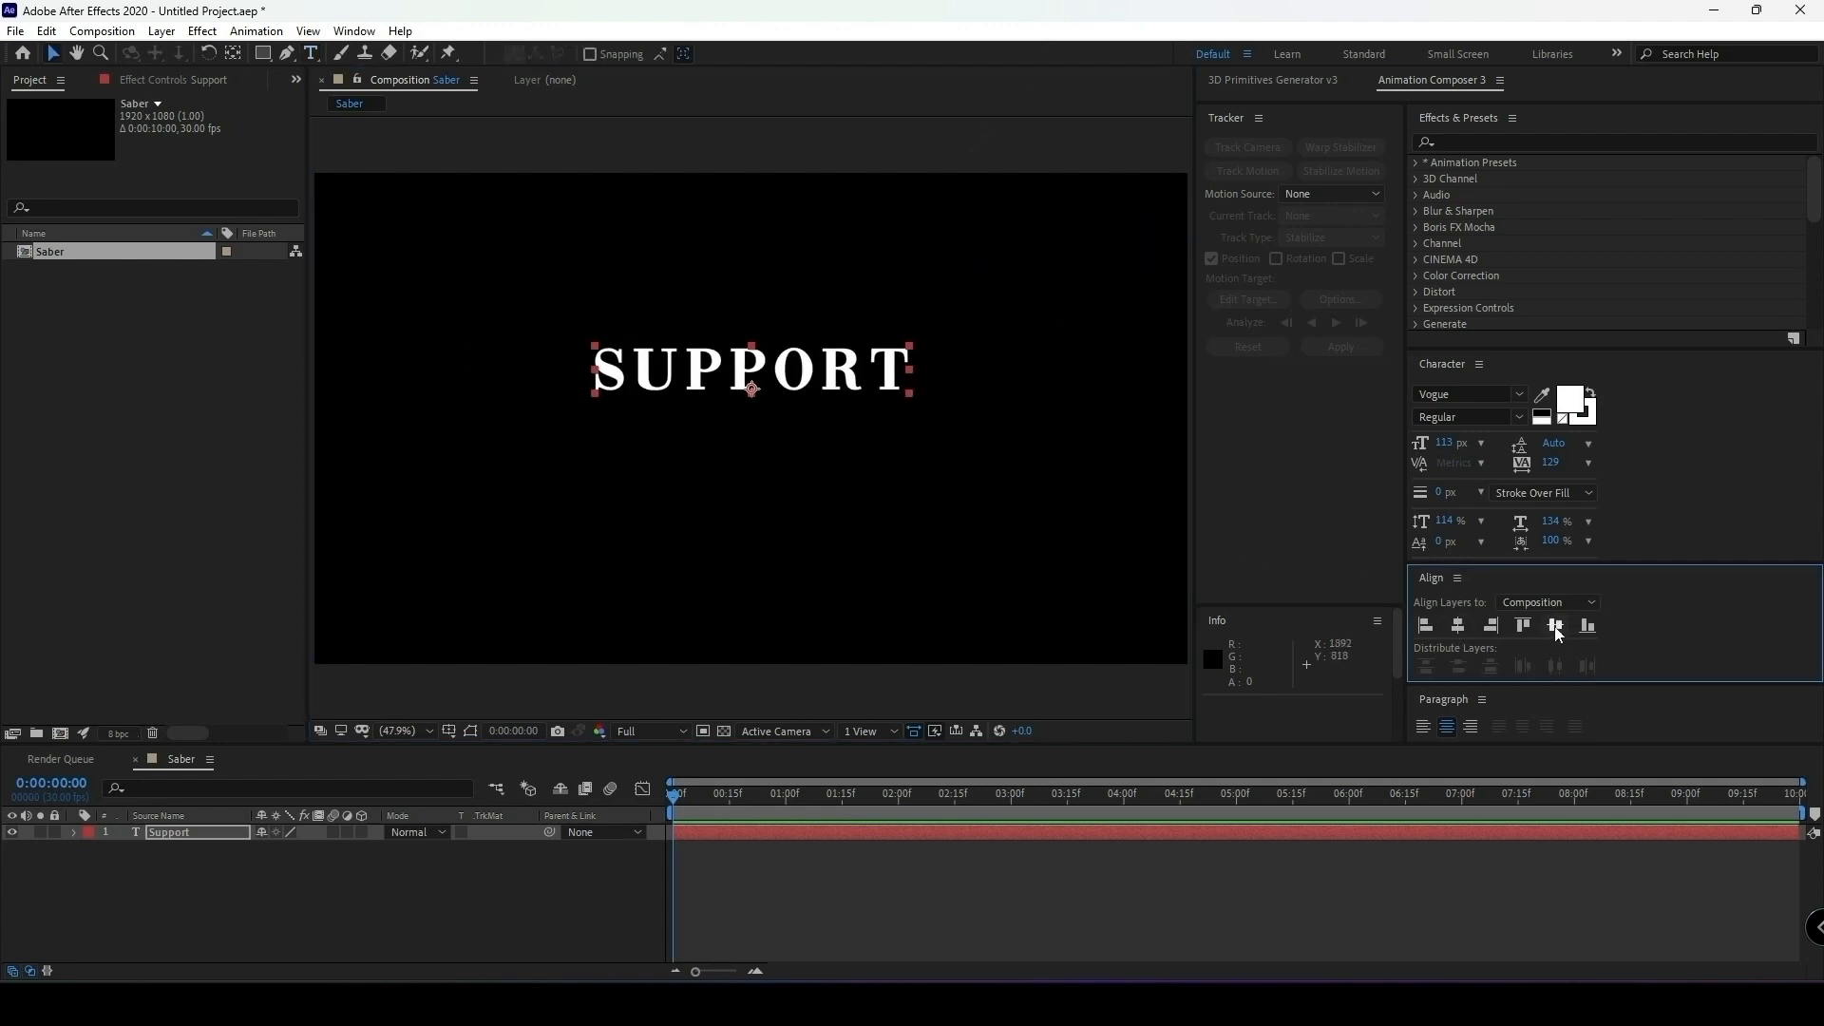
left_click(1556, 627)
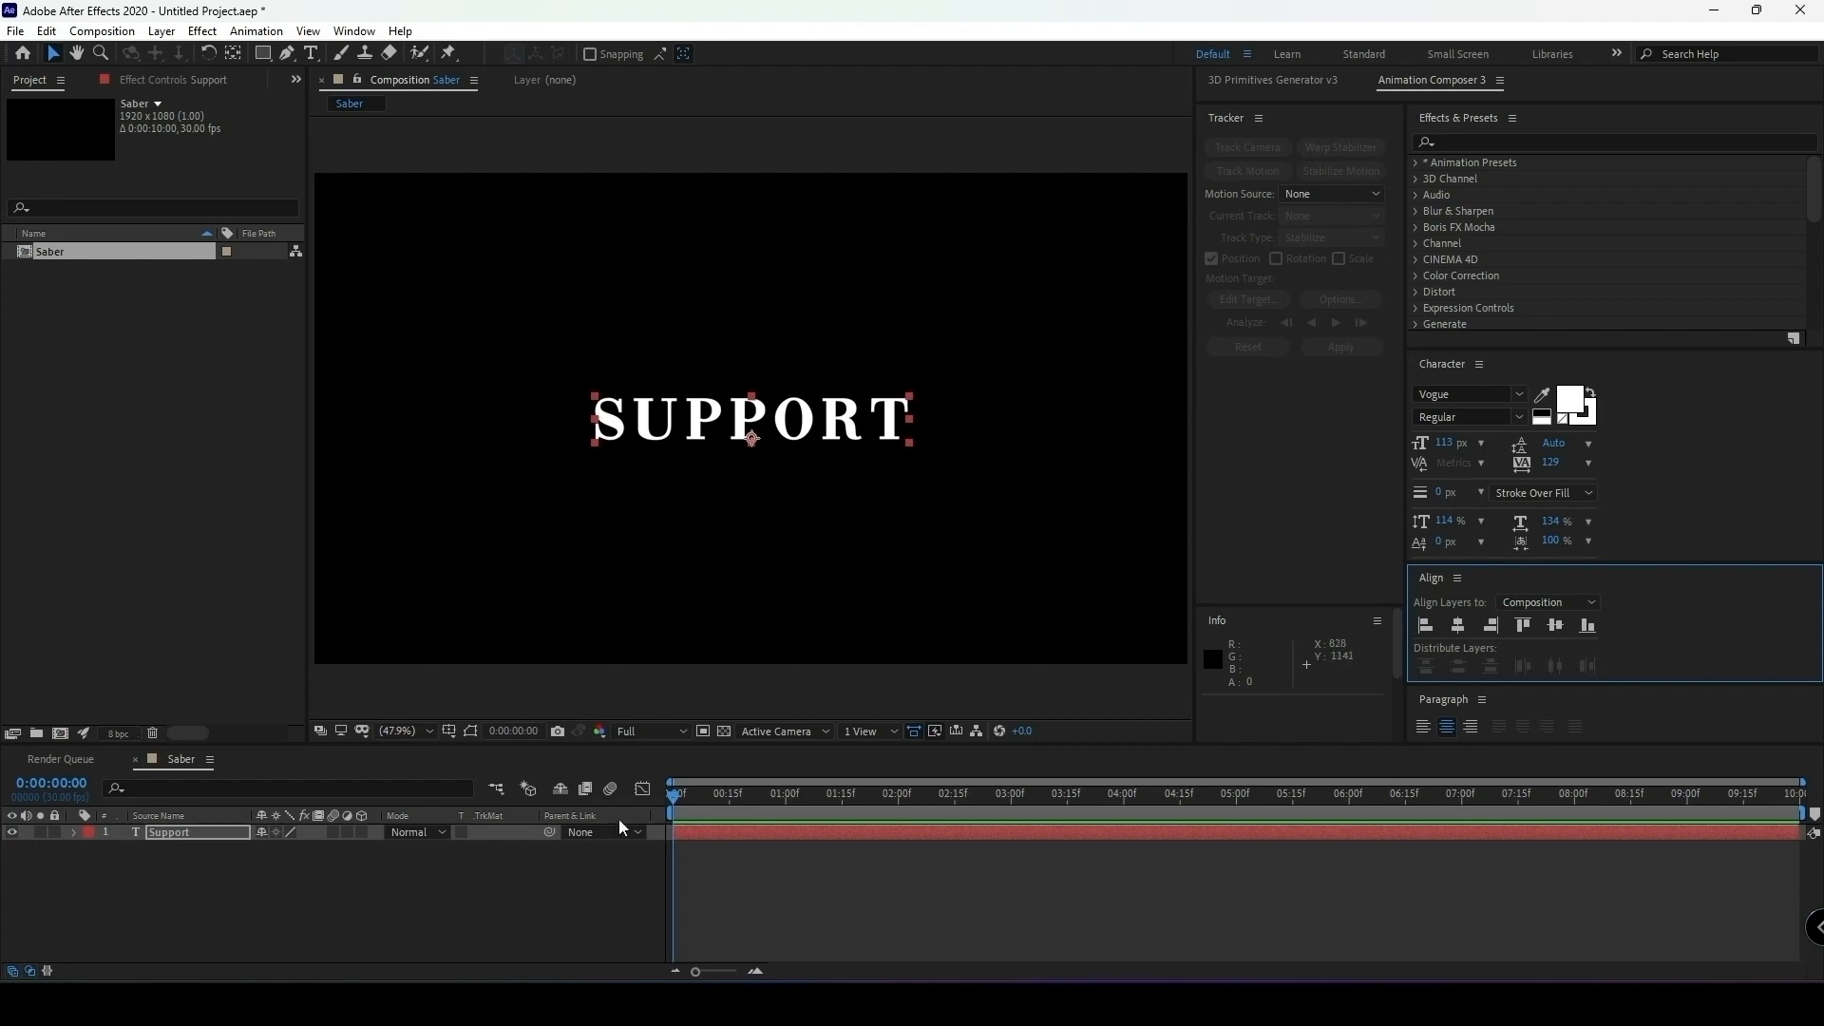
left_click(412, 864)
Auto-trace the Support text layer for the current frame using the Alpha channel.
left_click(168, 828)
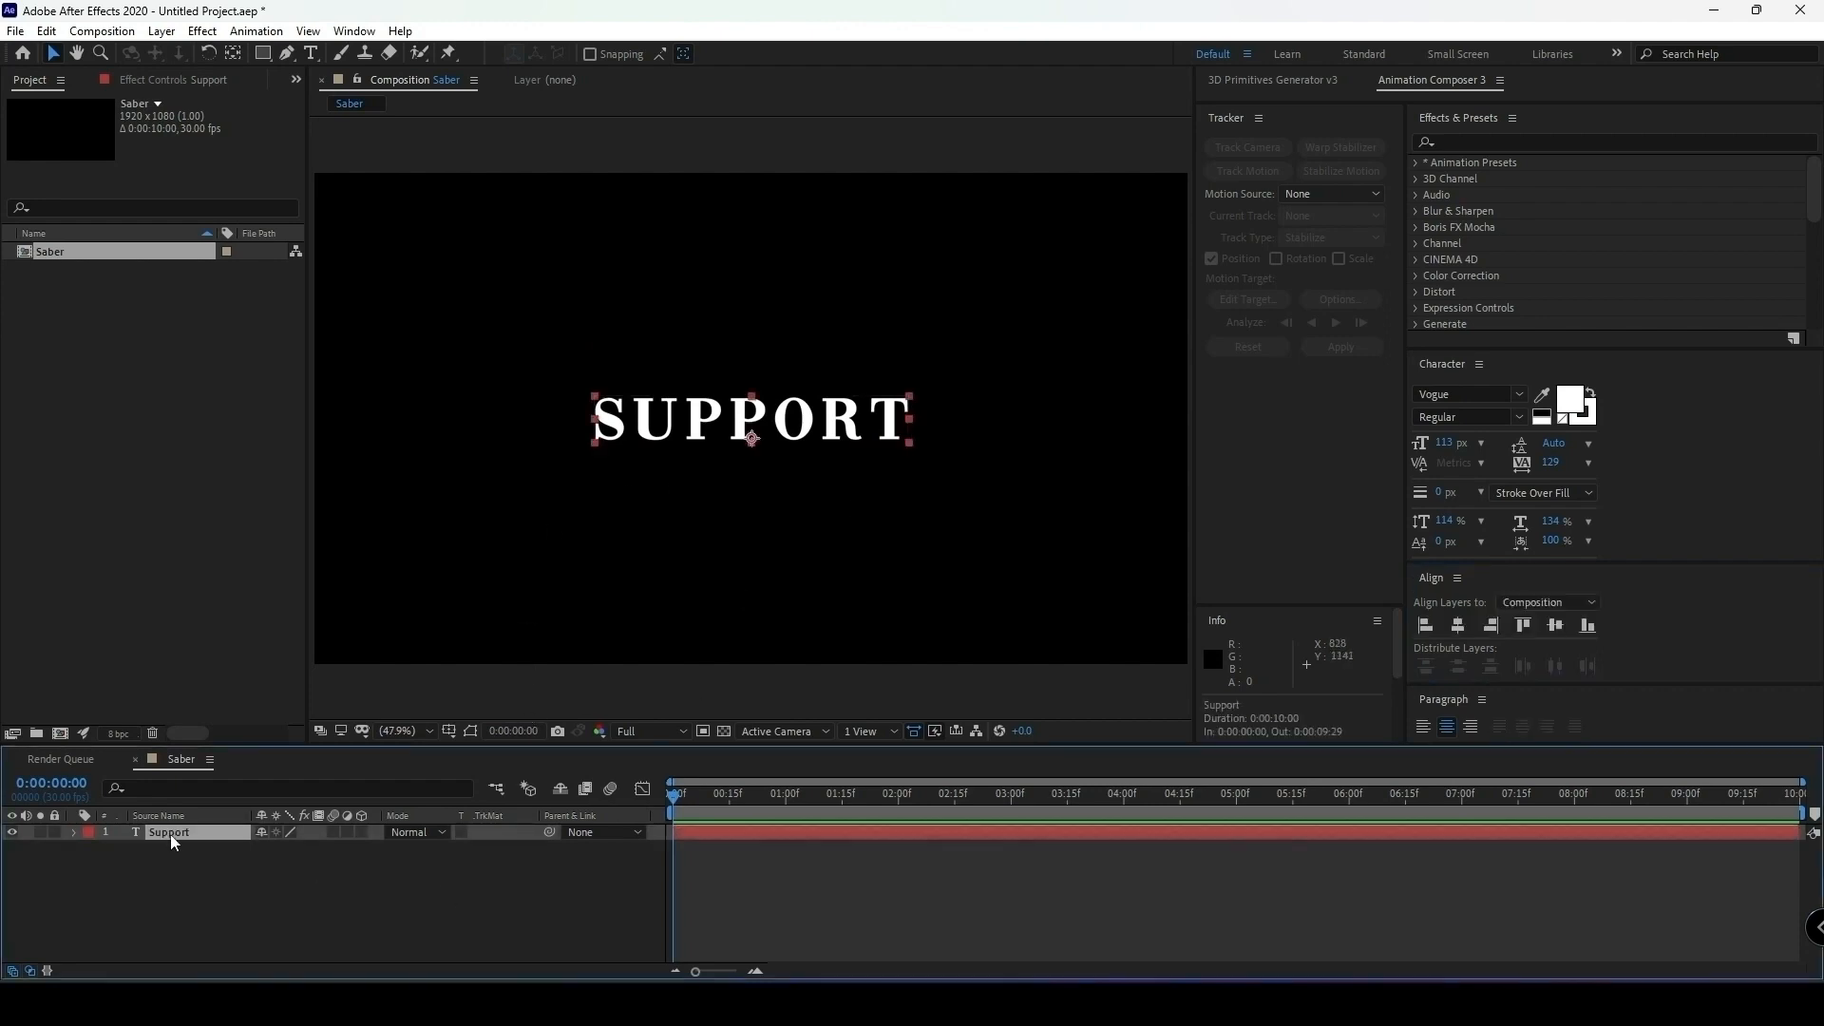
left_click(162, 30)
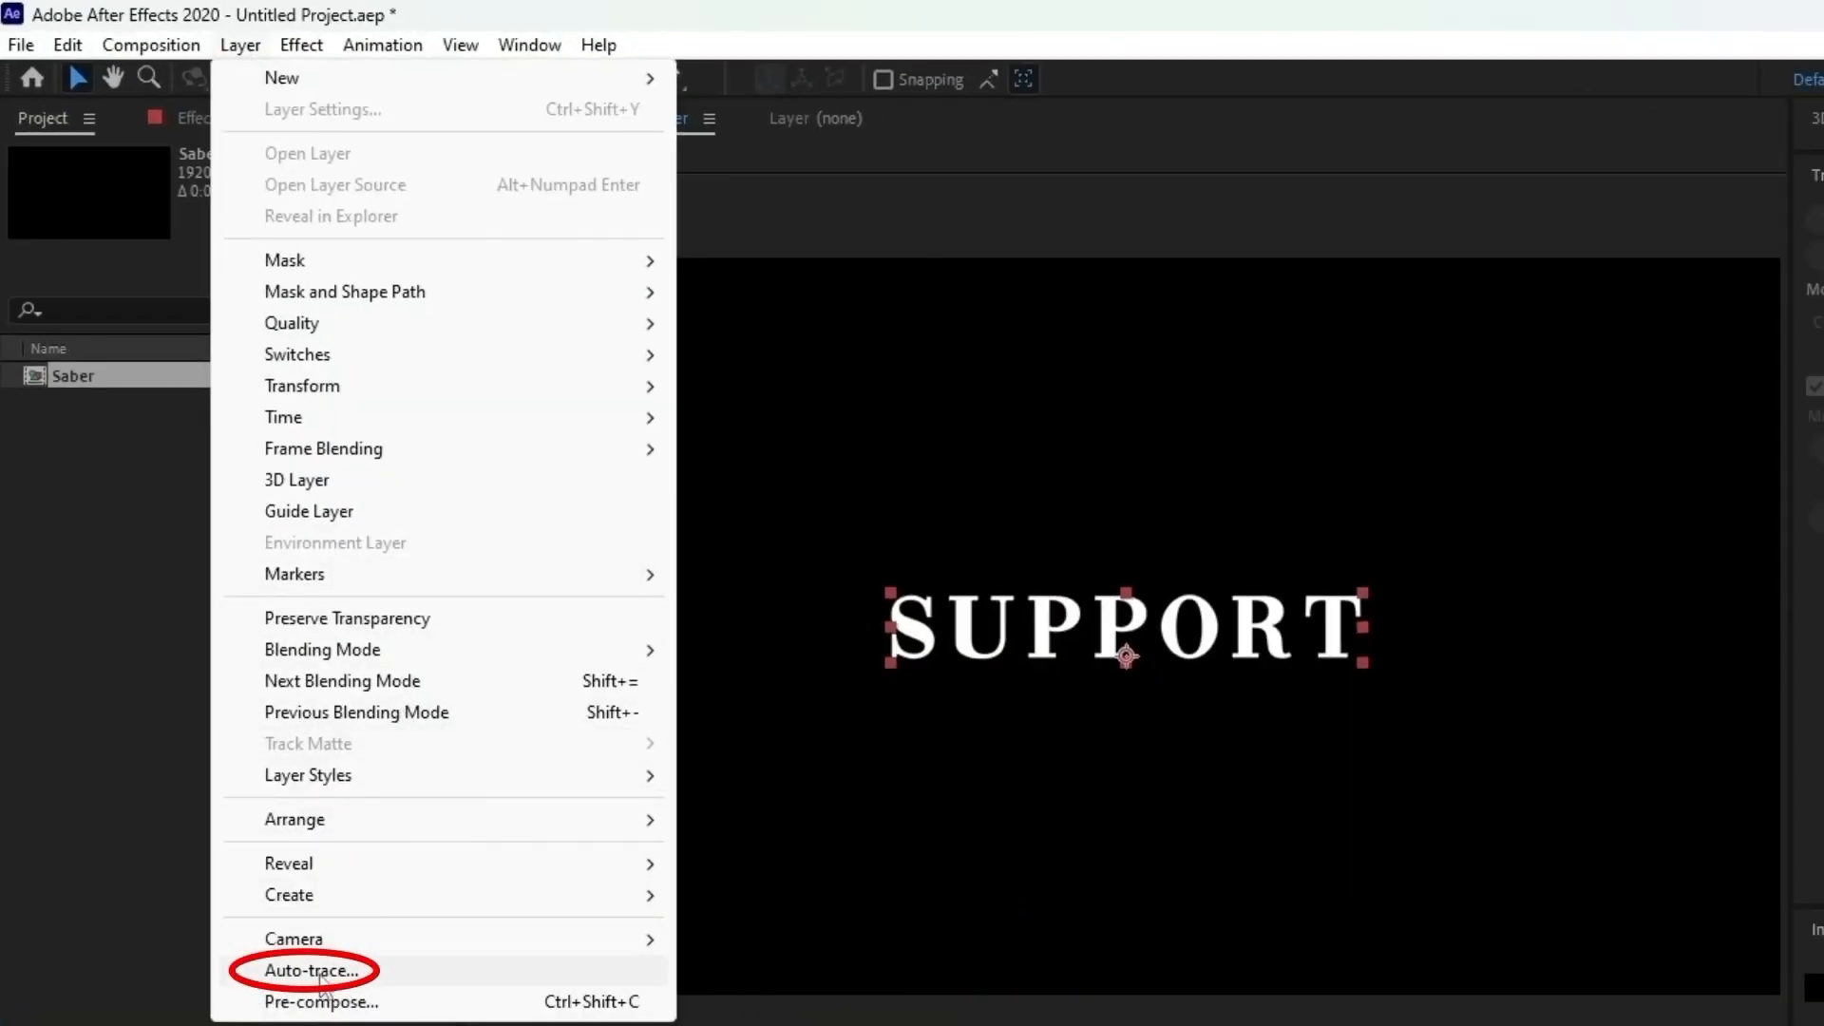
left_click(313, 971)
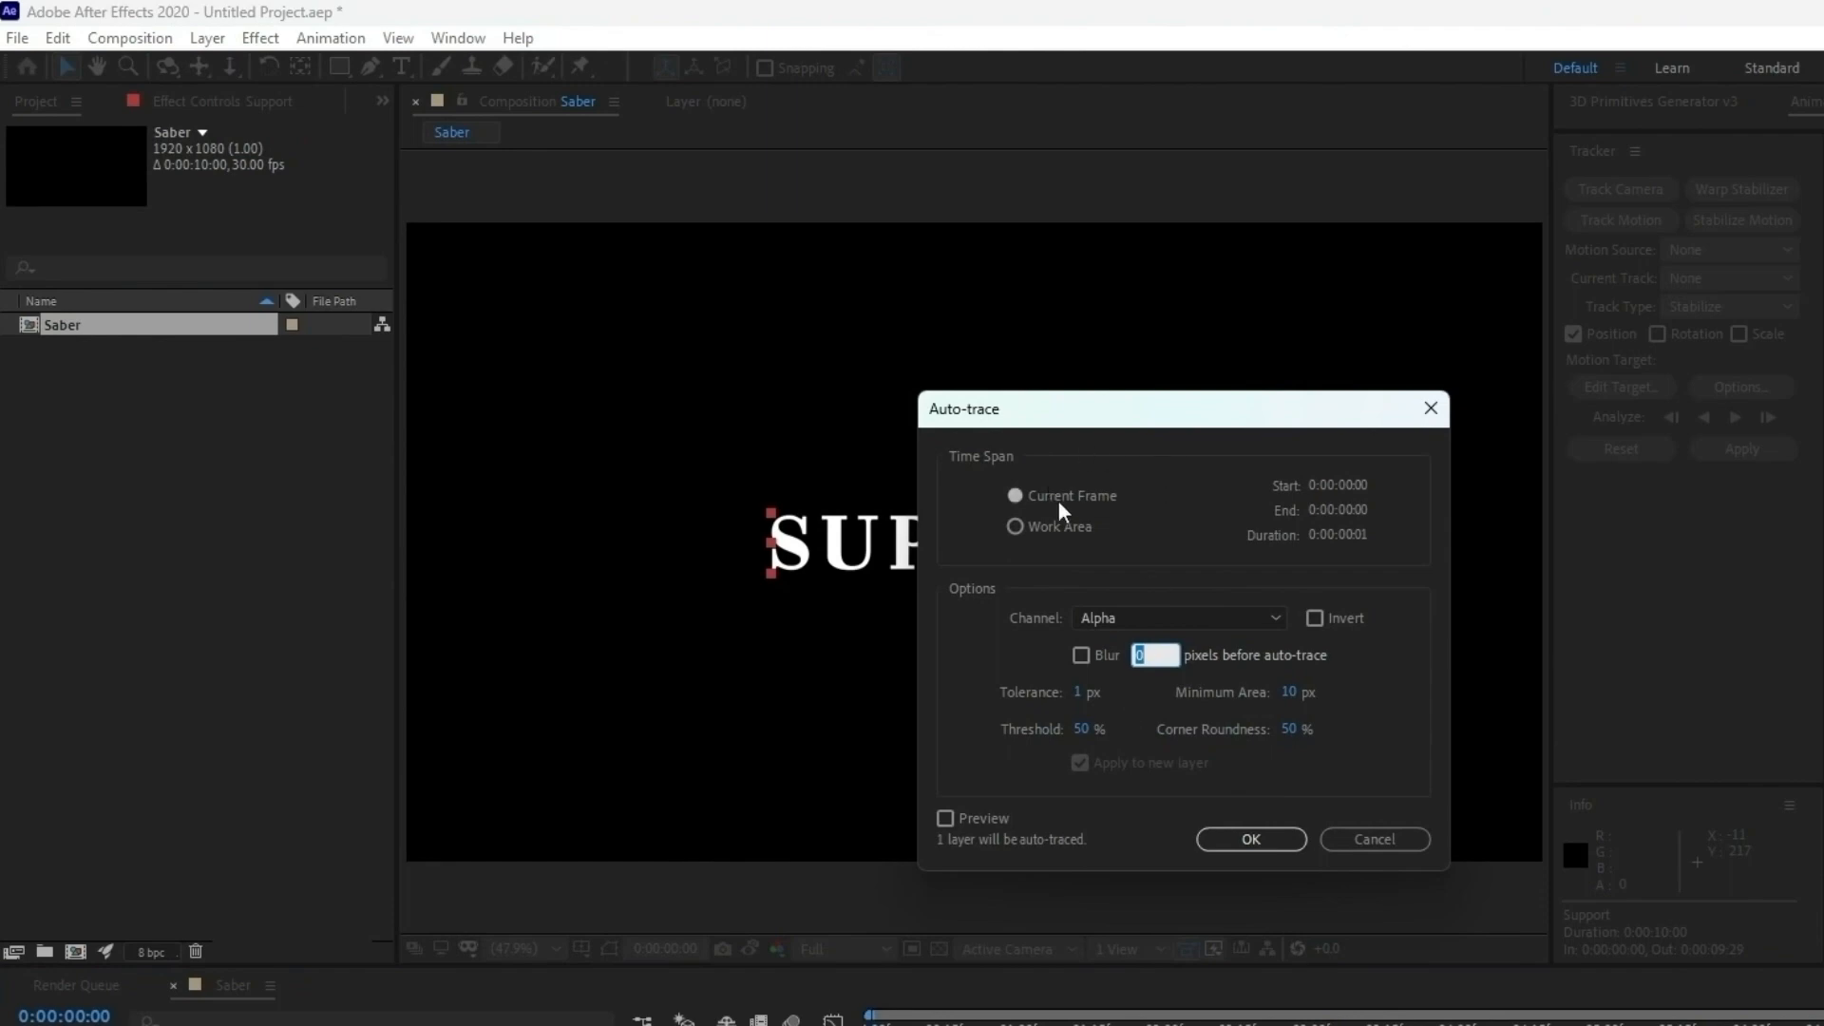
left_click(1254, 836)
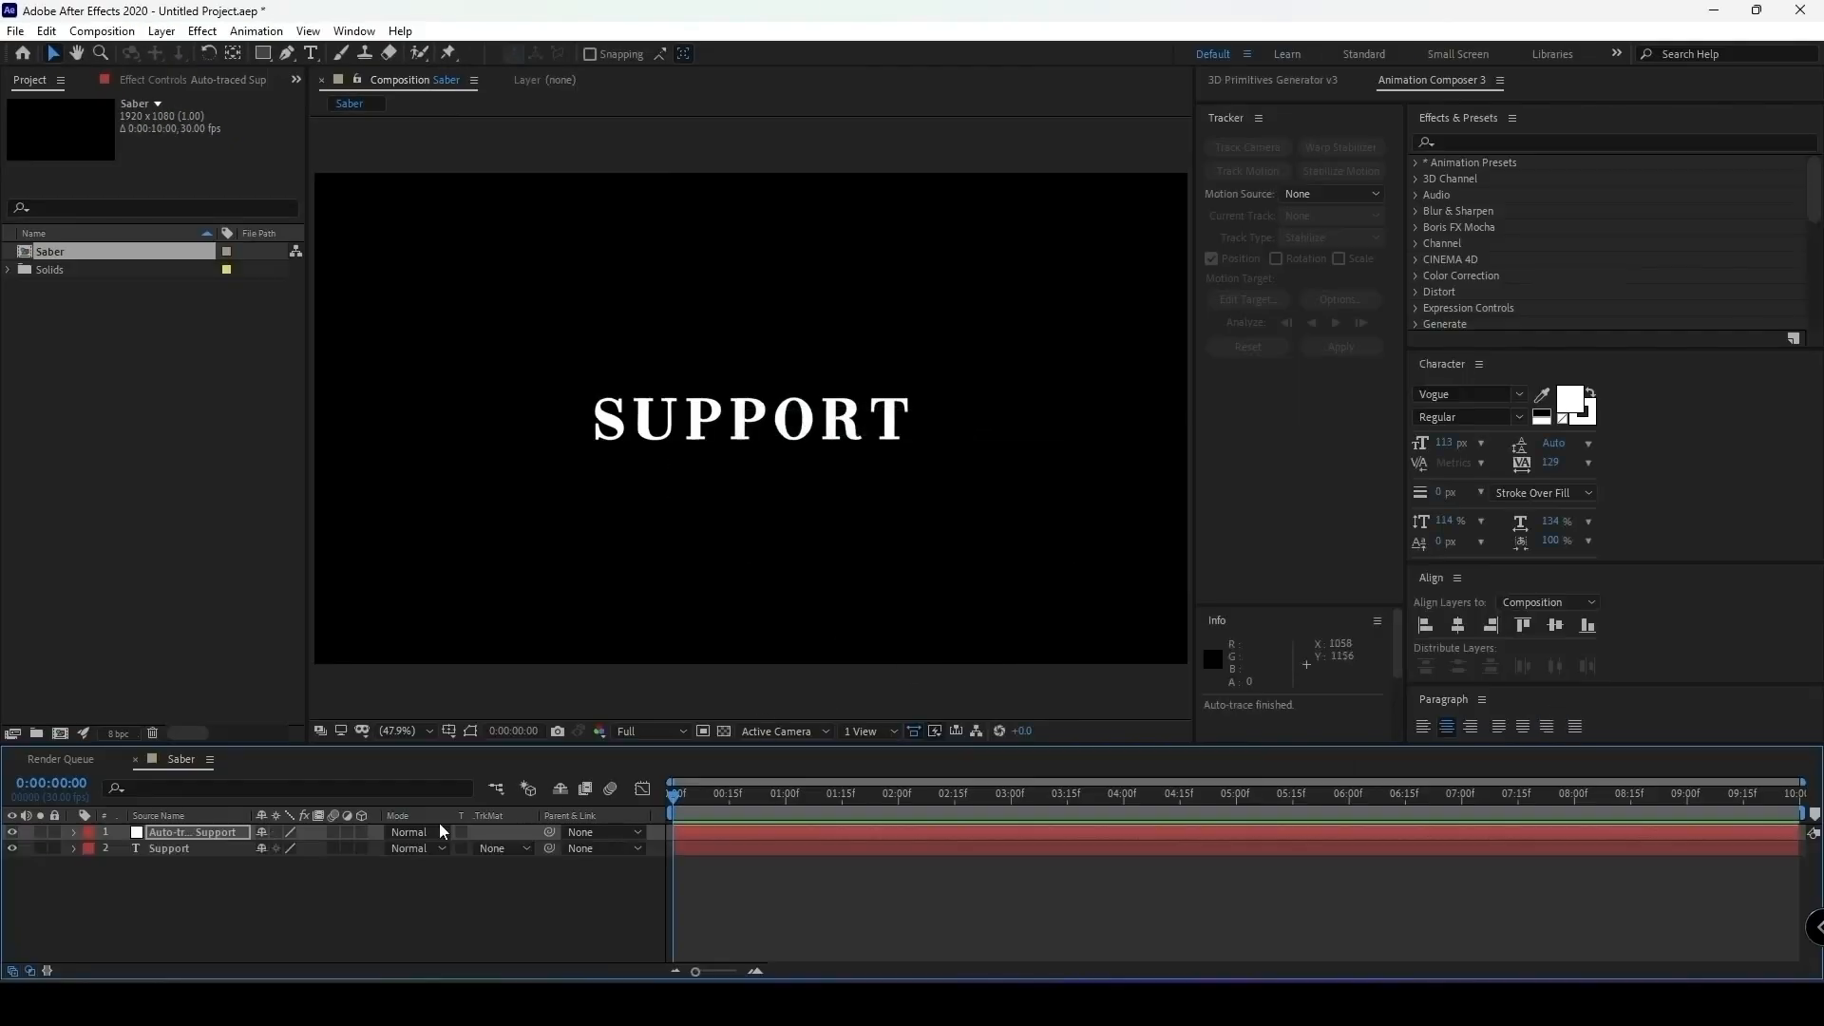
Remove the Mask Path keyframes from all masks of the auto-traced Support layer, and collapse the layer.
left_click(182, 834)
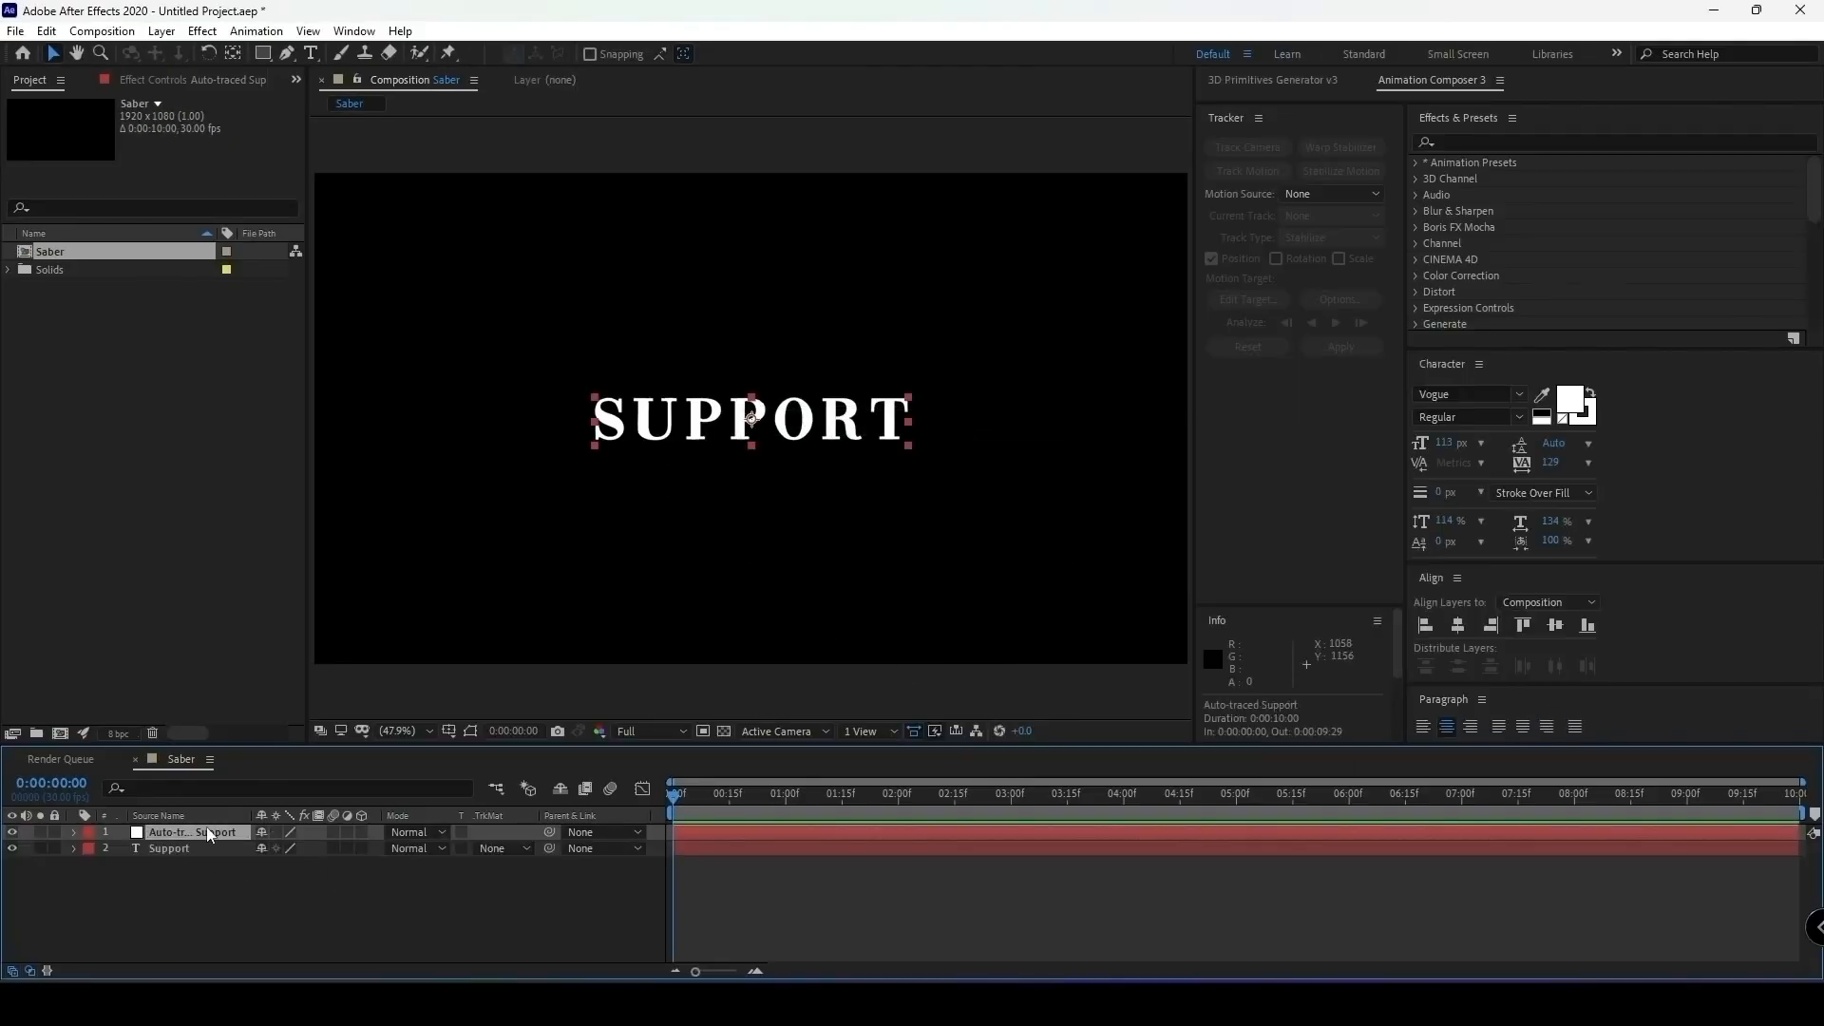
key("u")
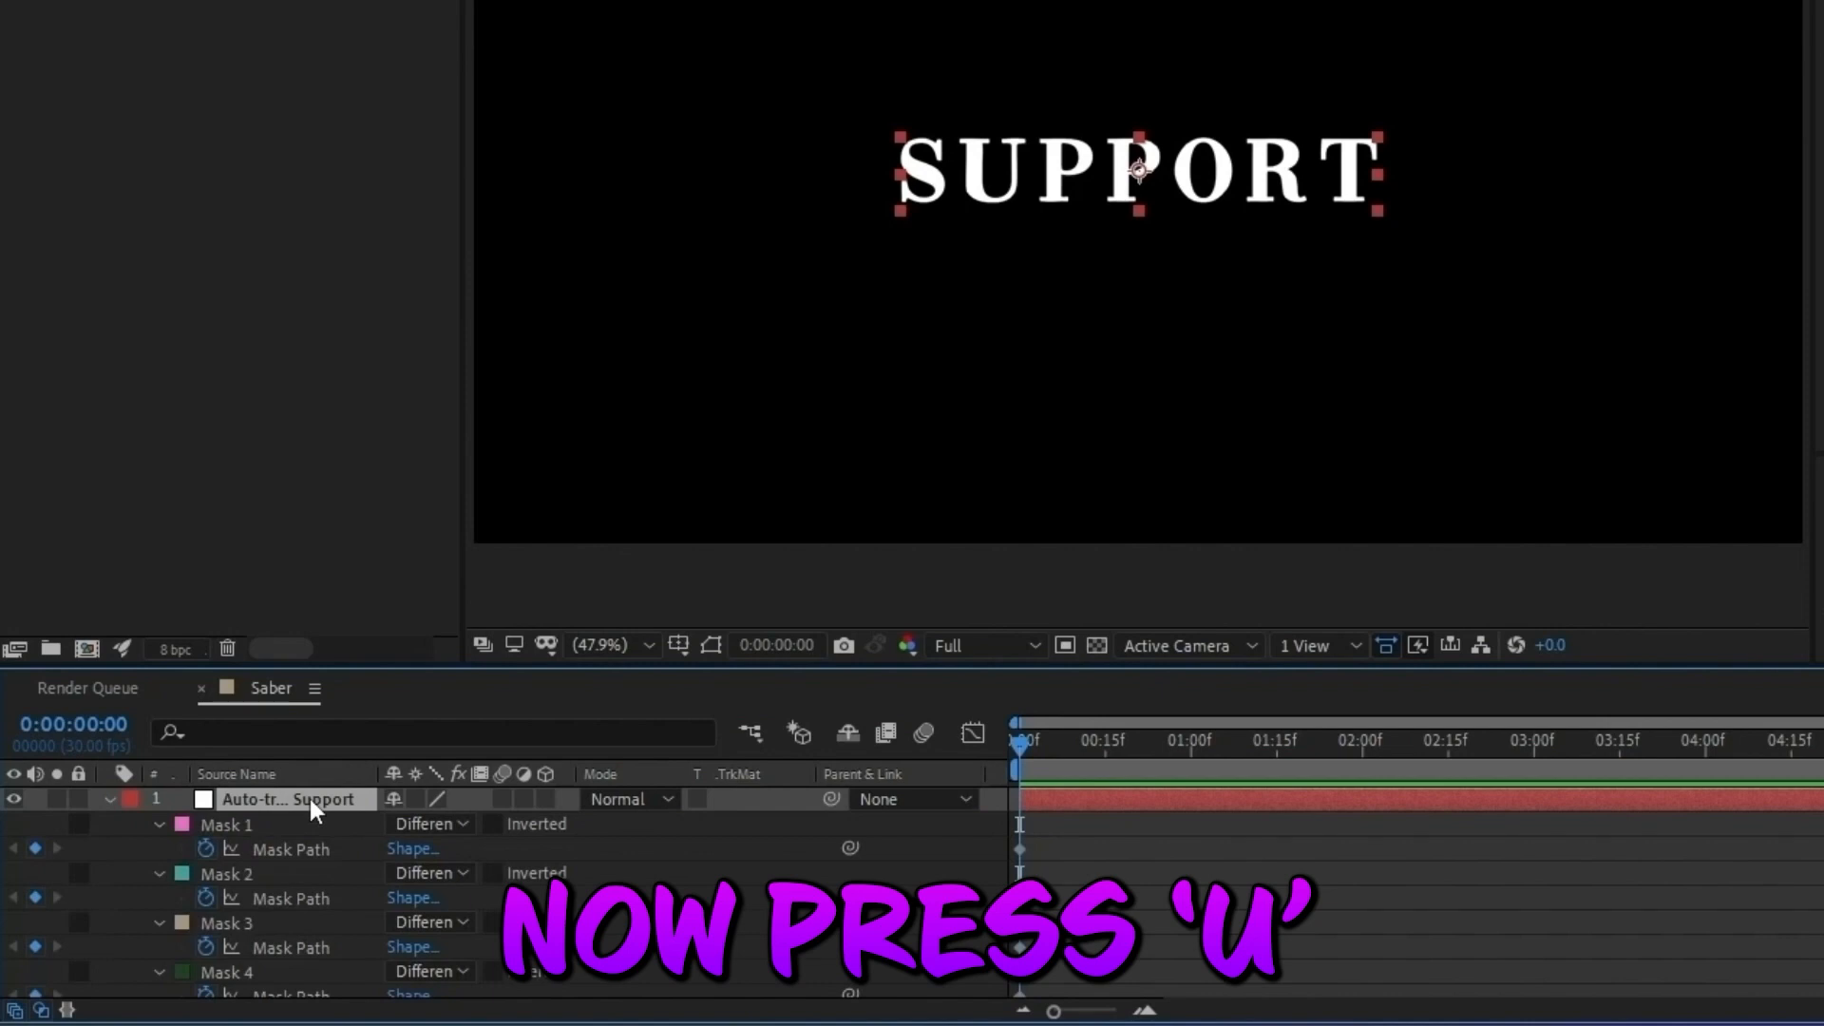
left_click(206, 848)
left_click(205, 897)
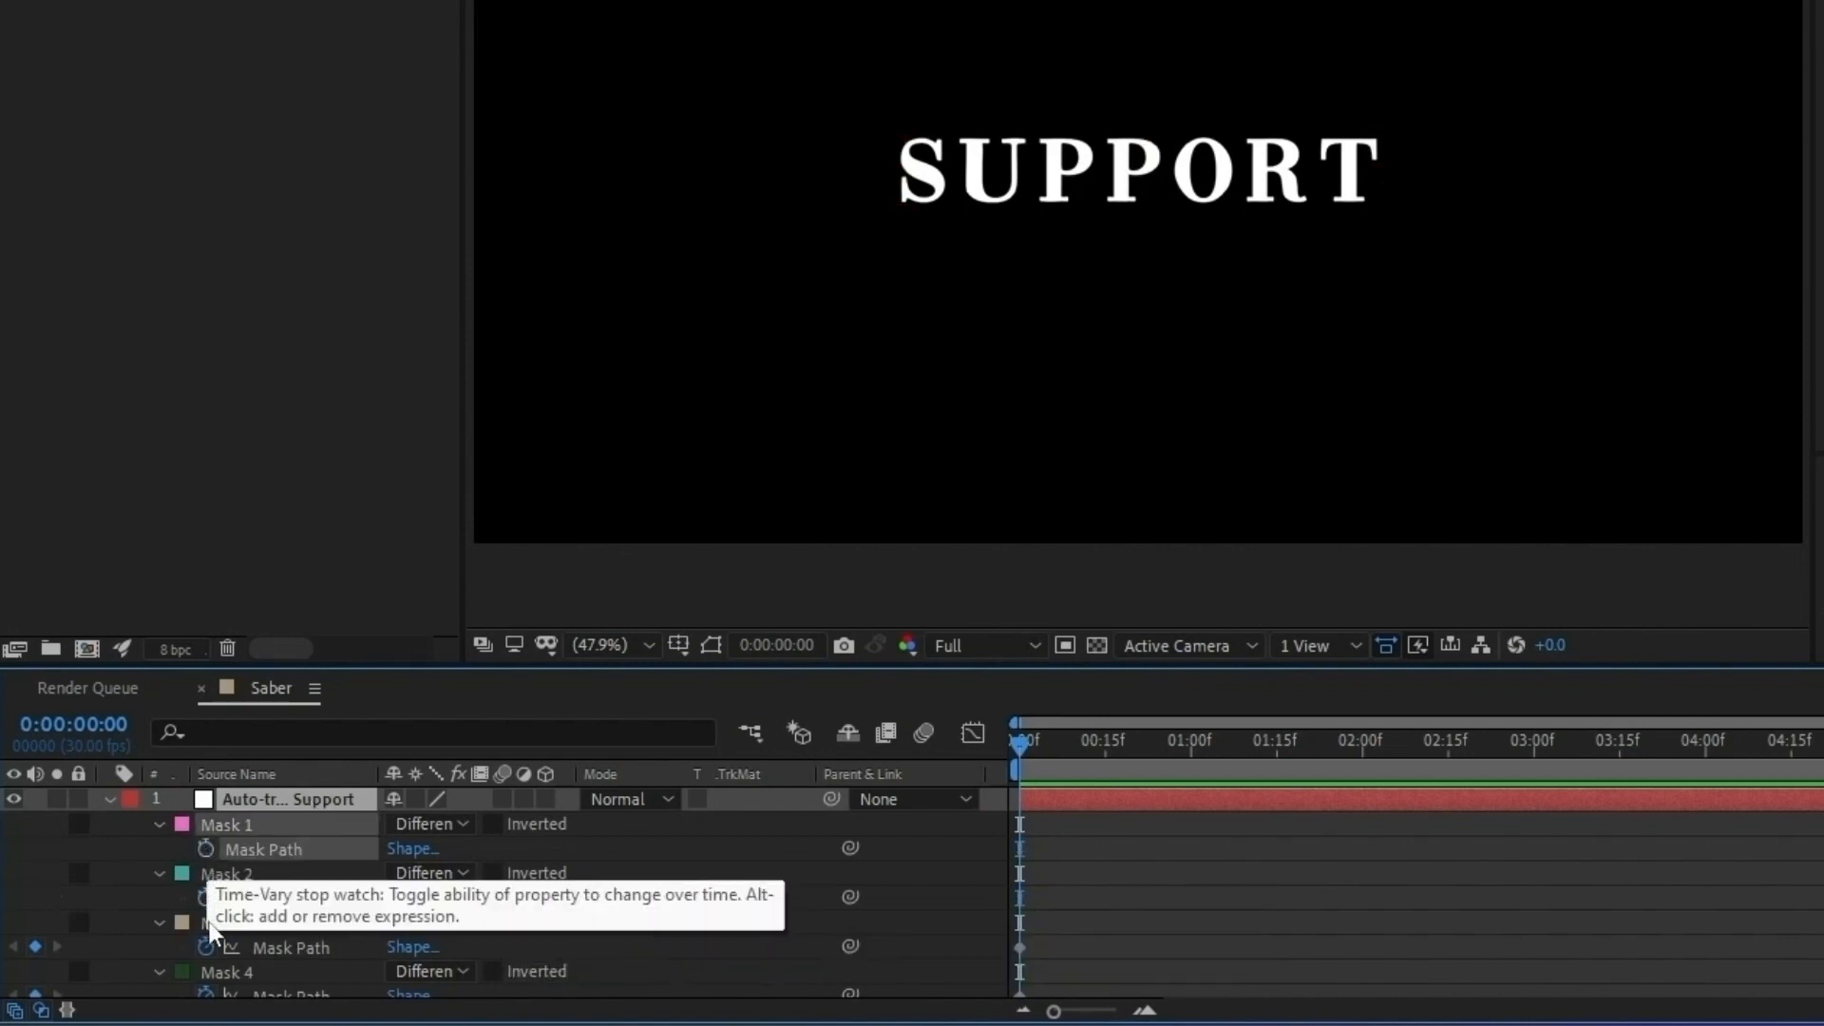
left_click(205, 946)
left_click(205, 994)
scroll(207, 988, "down", 5)
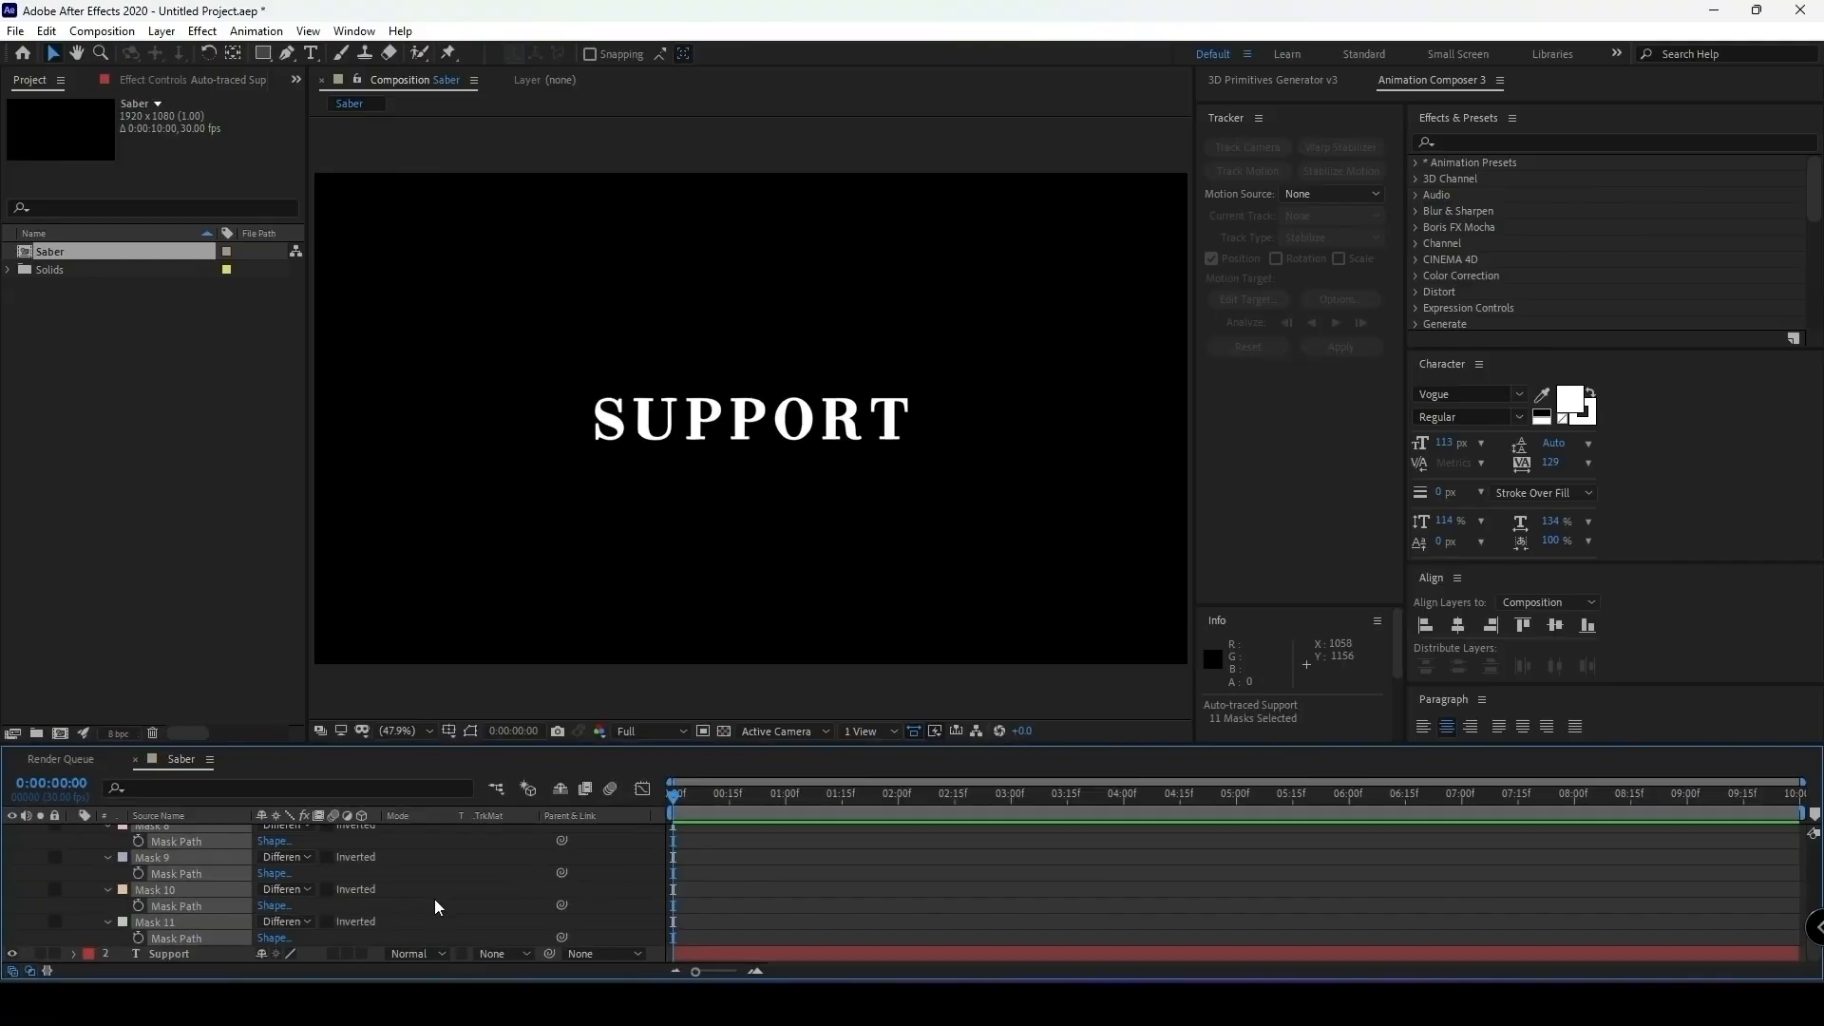
scroll(435, 899, "up", 5)
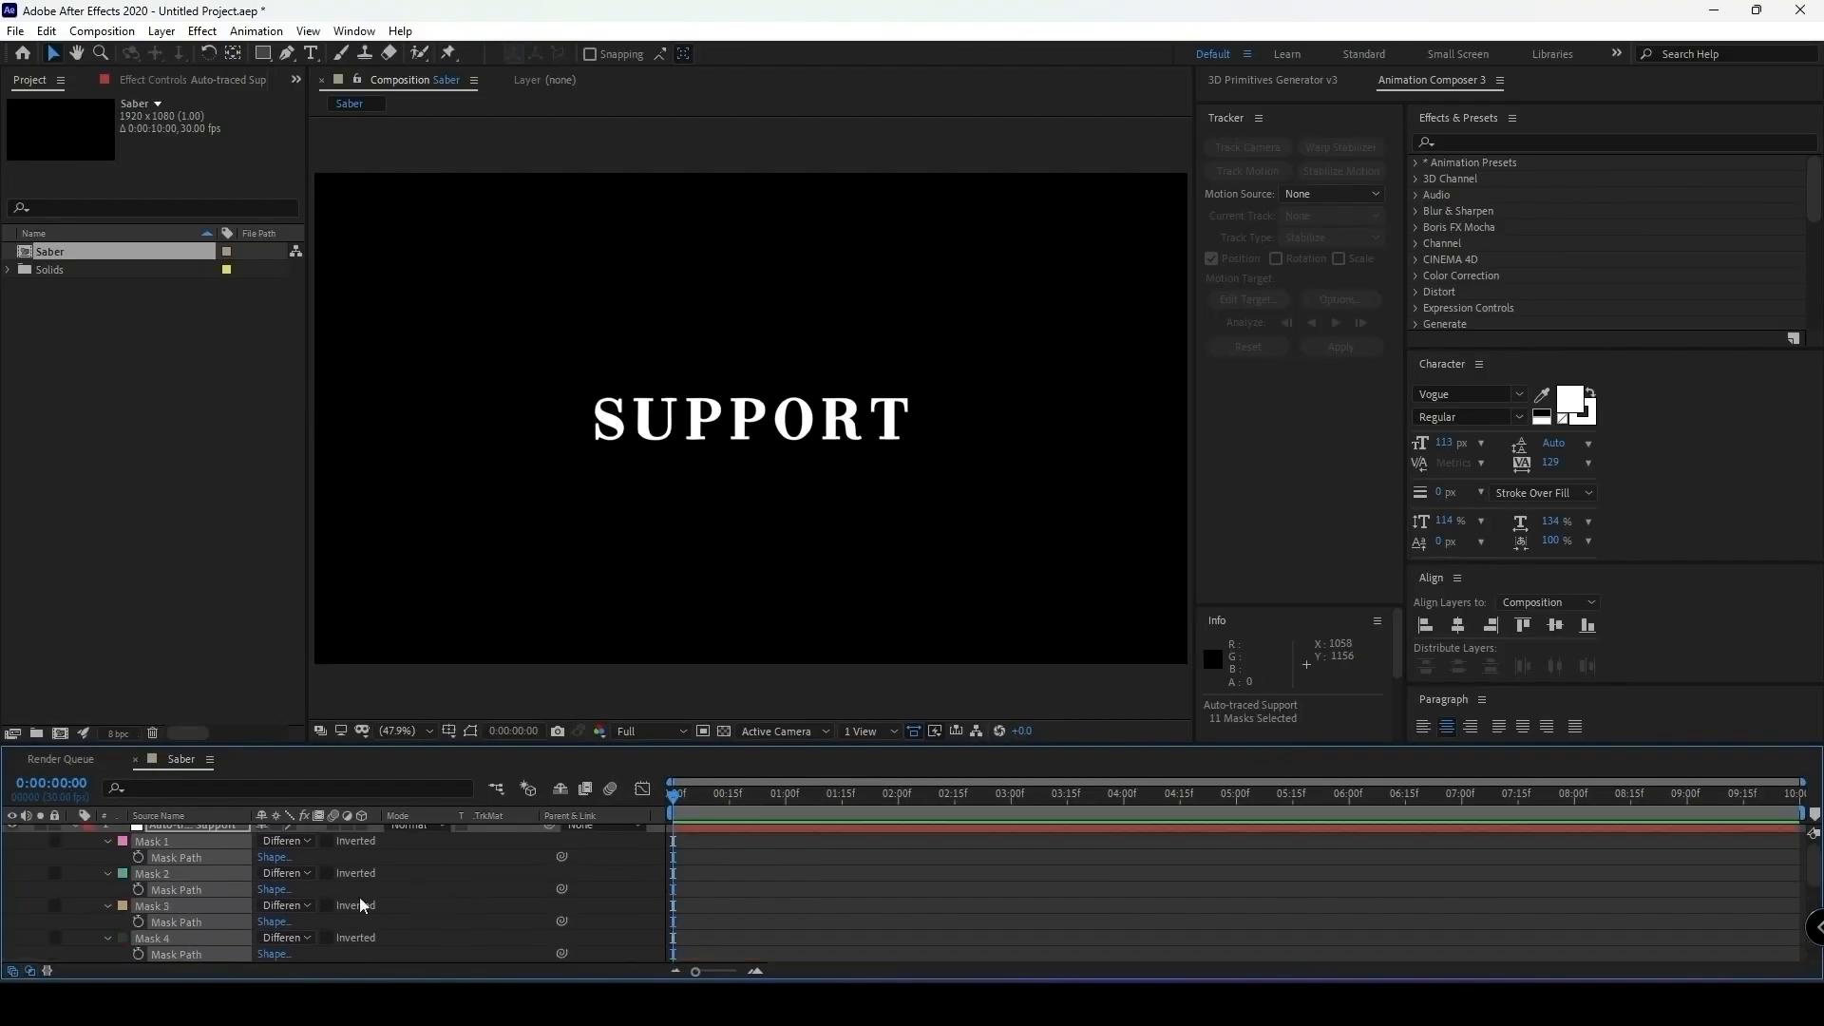
scroll(74, 871, "up", 1)
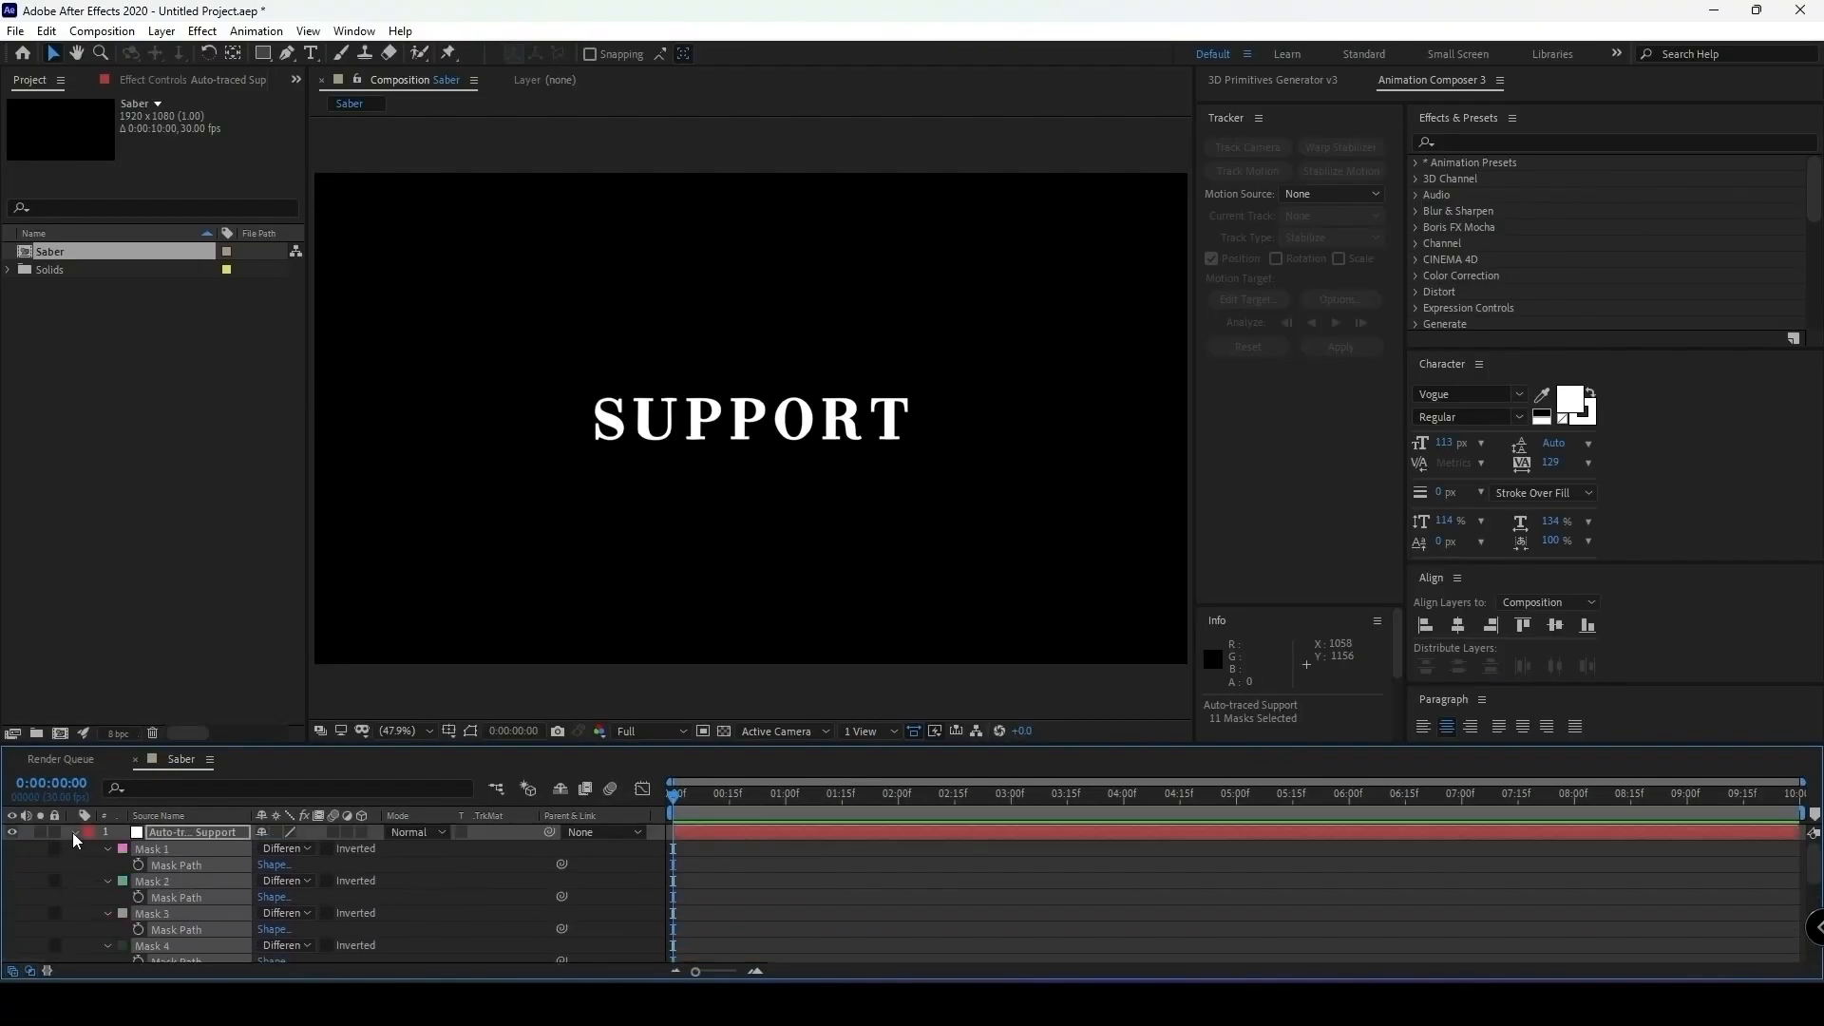
left_click(74, 832)
left_click(323, 893)
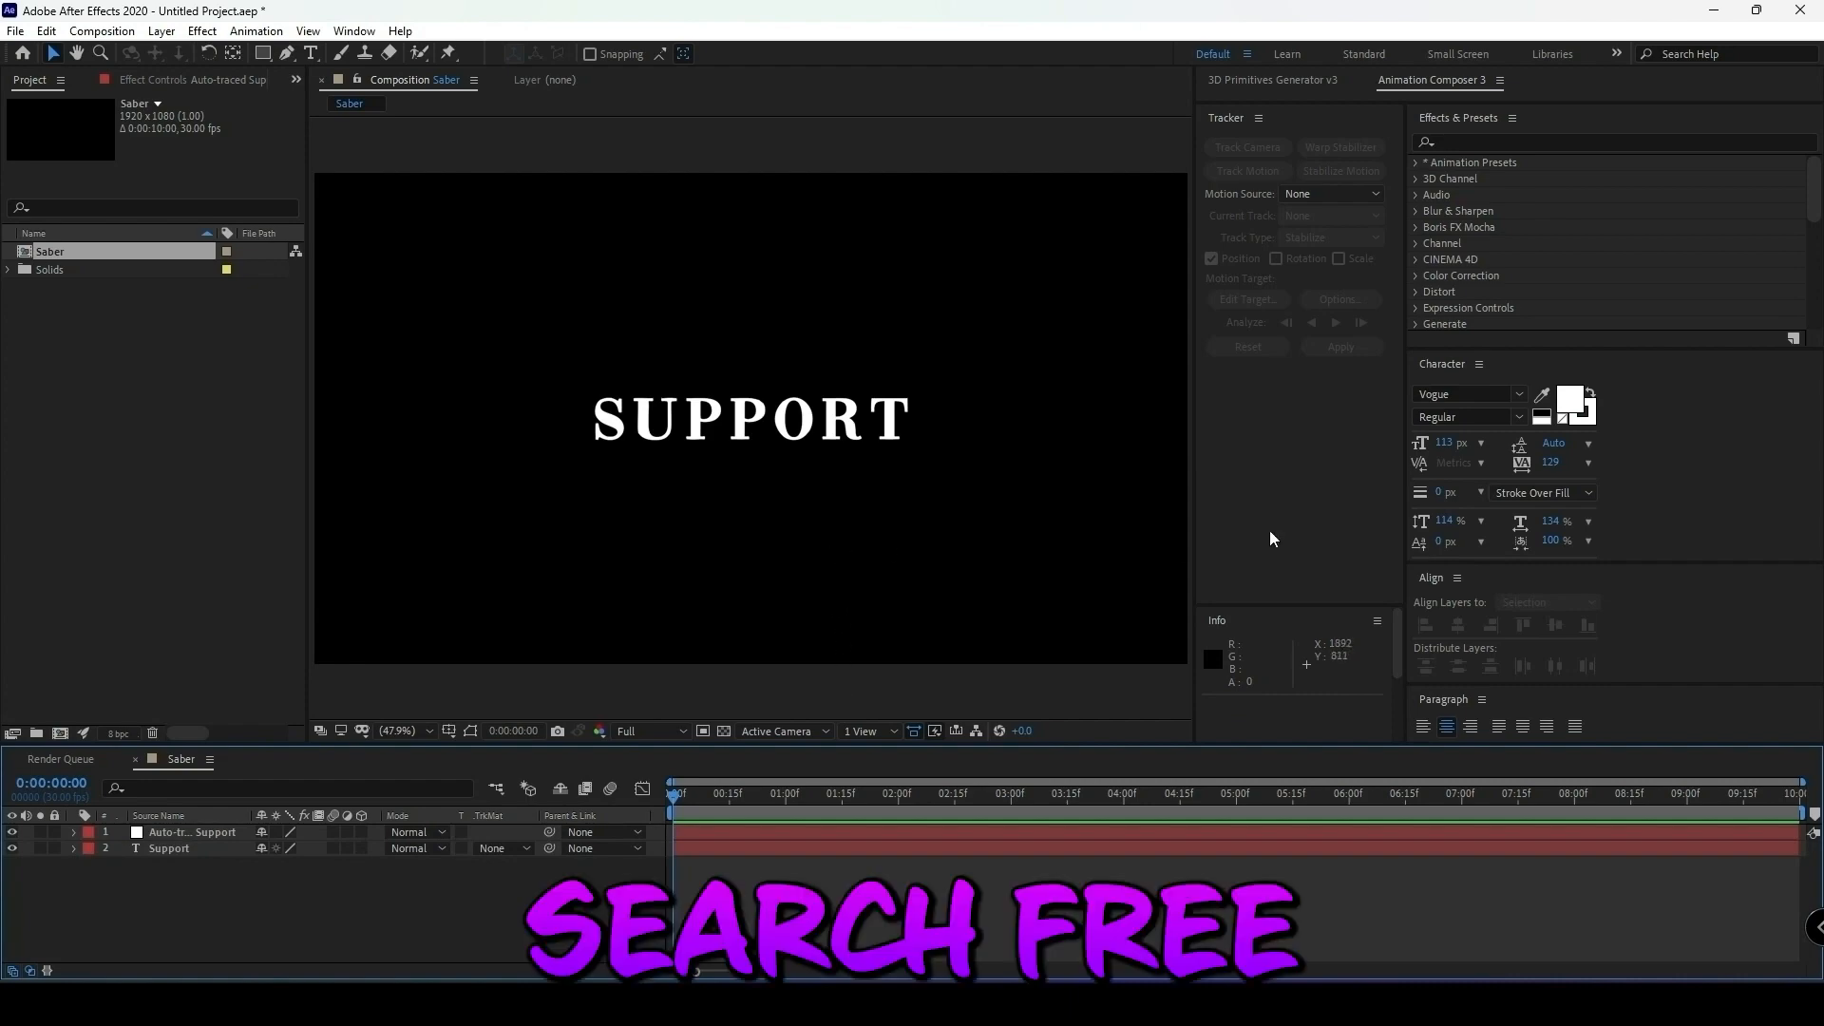
Search the effects for "saber" and apply Video Copilot's Saber to the auto-traced Support layer.
left_click(1529, 140)
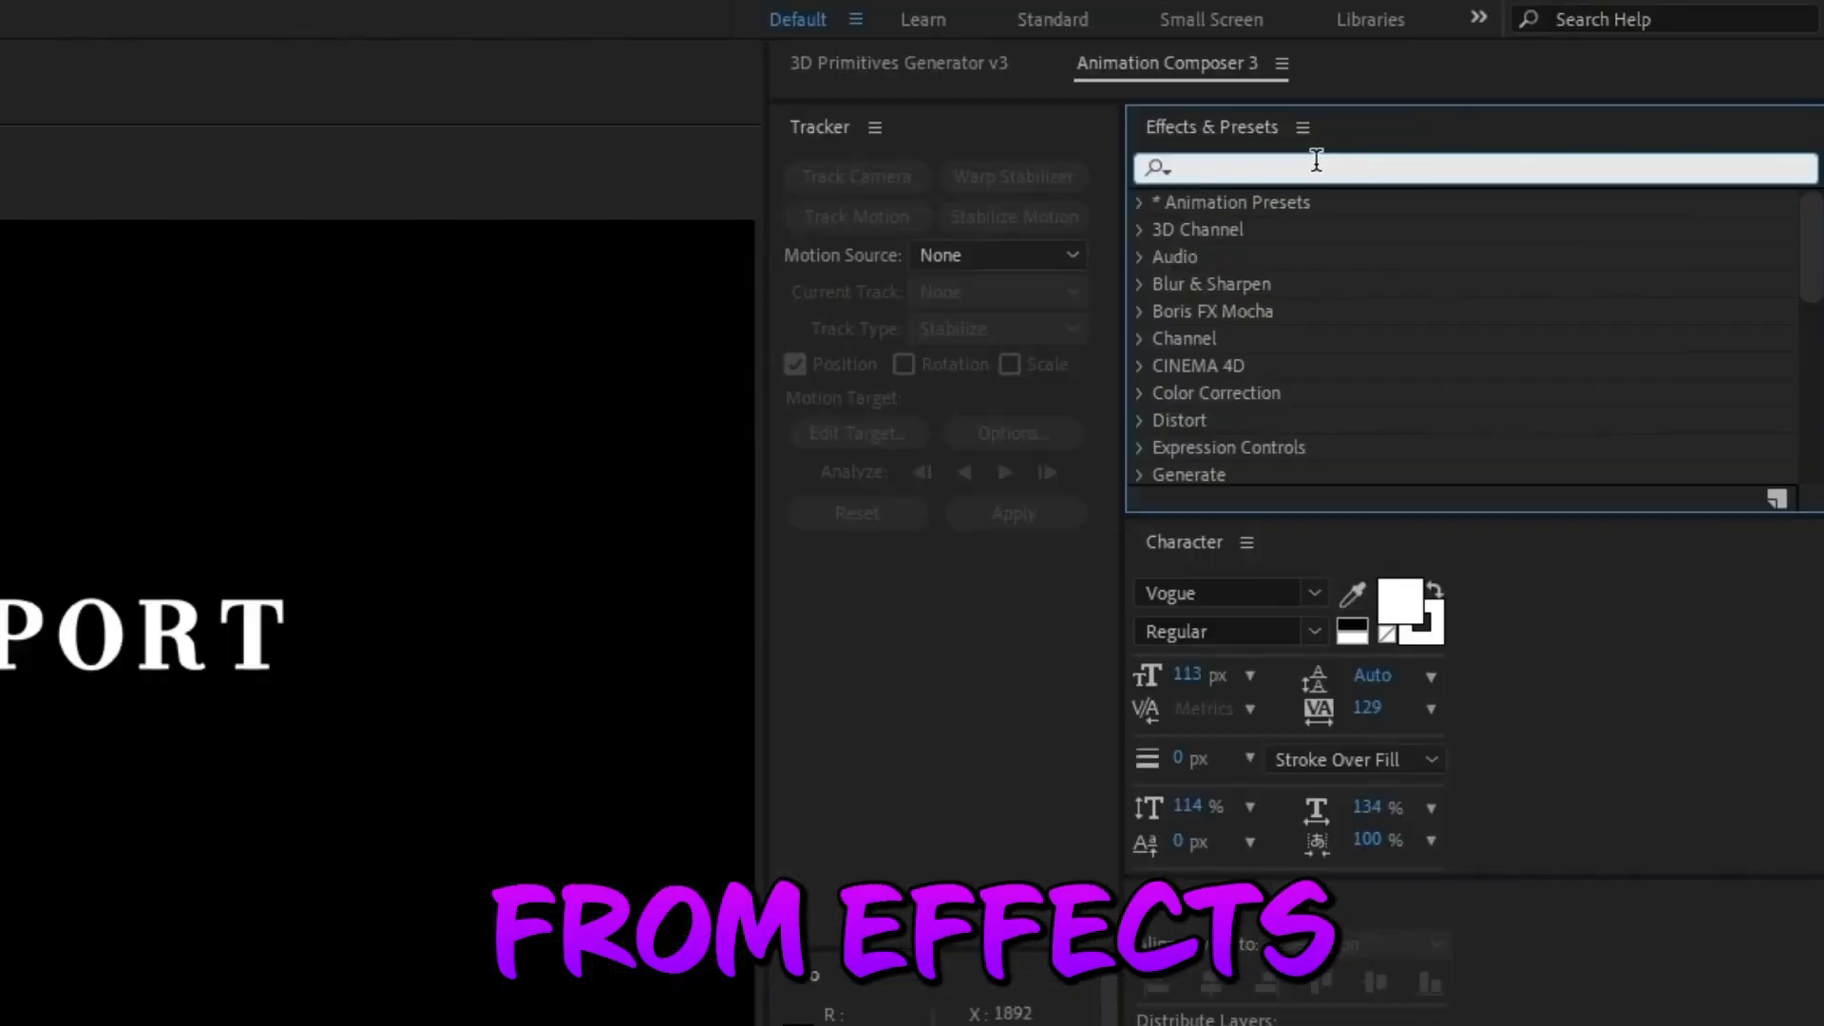
type("saber")
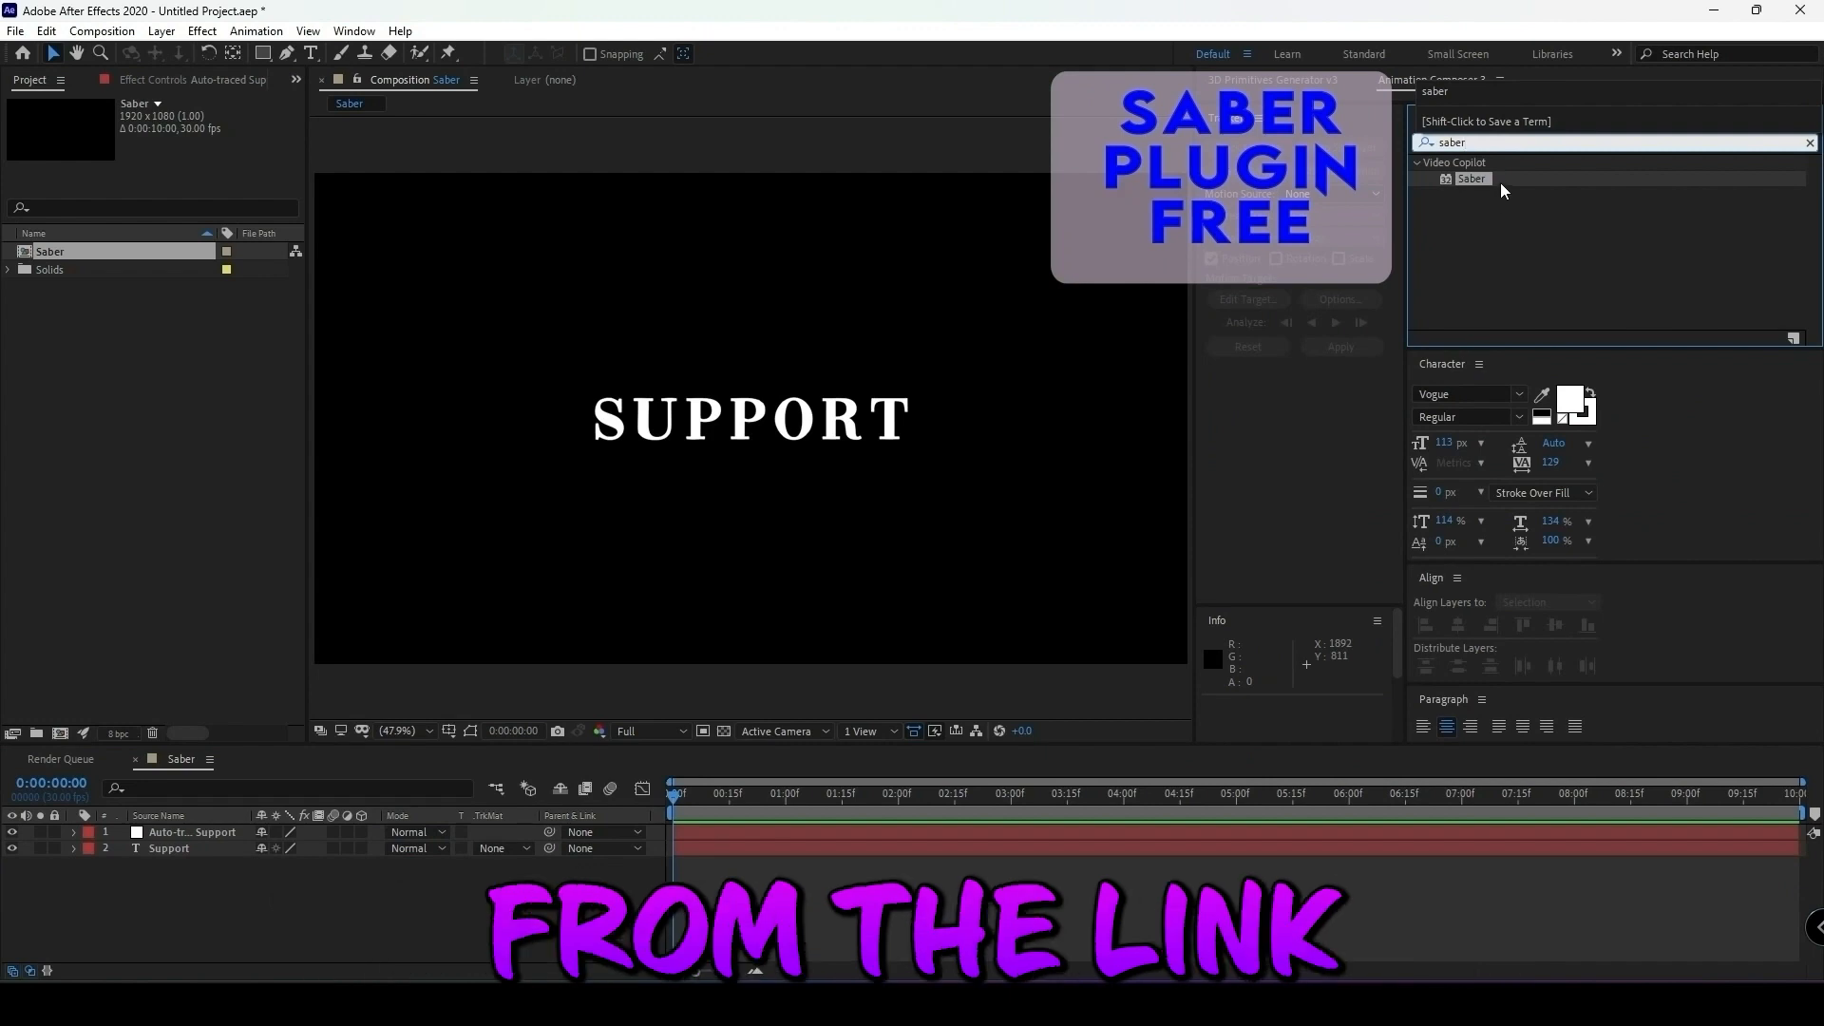
mouse_move(1501, 183)
left_mouse_down()
mouse_move(950, 456)
mouse_move(762, 432)
left_mouse_up()
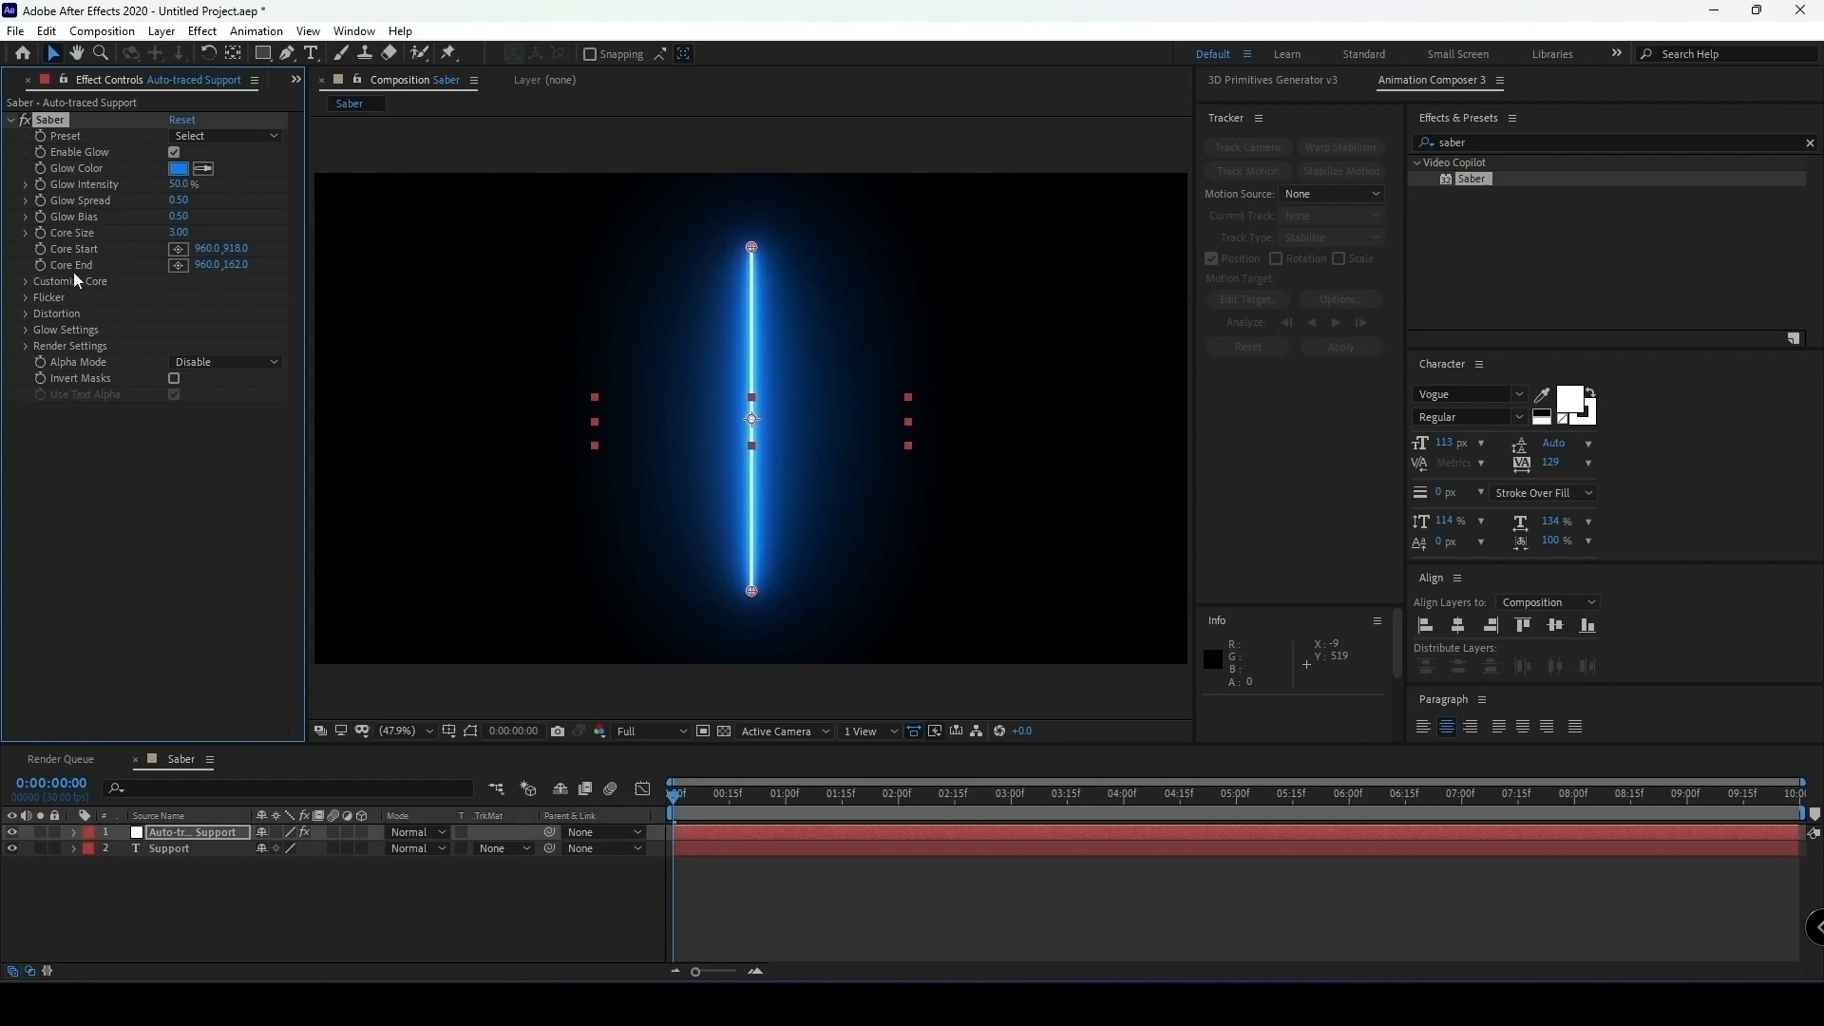
Set the Saber effect's Core Type to Layer Masks and its Preset to Proton.
left_click(27, 283)
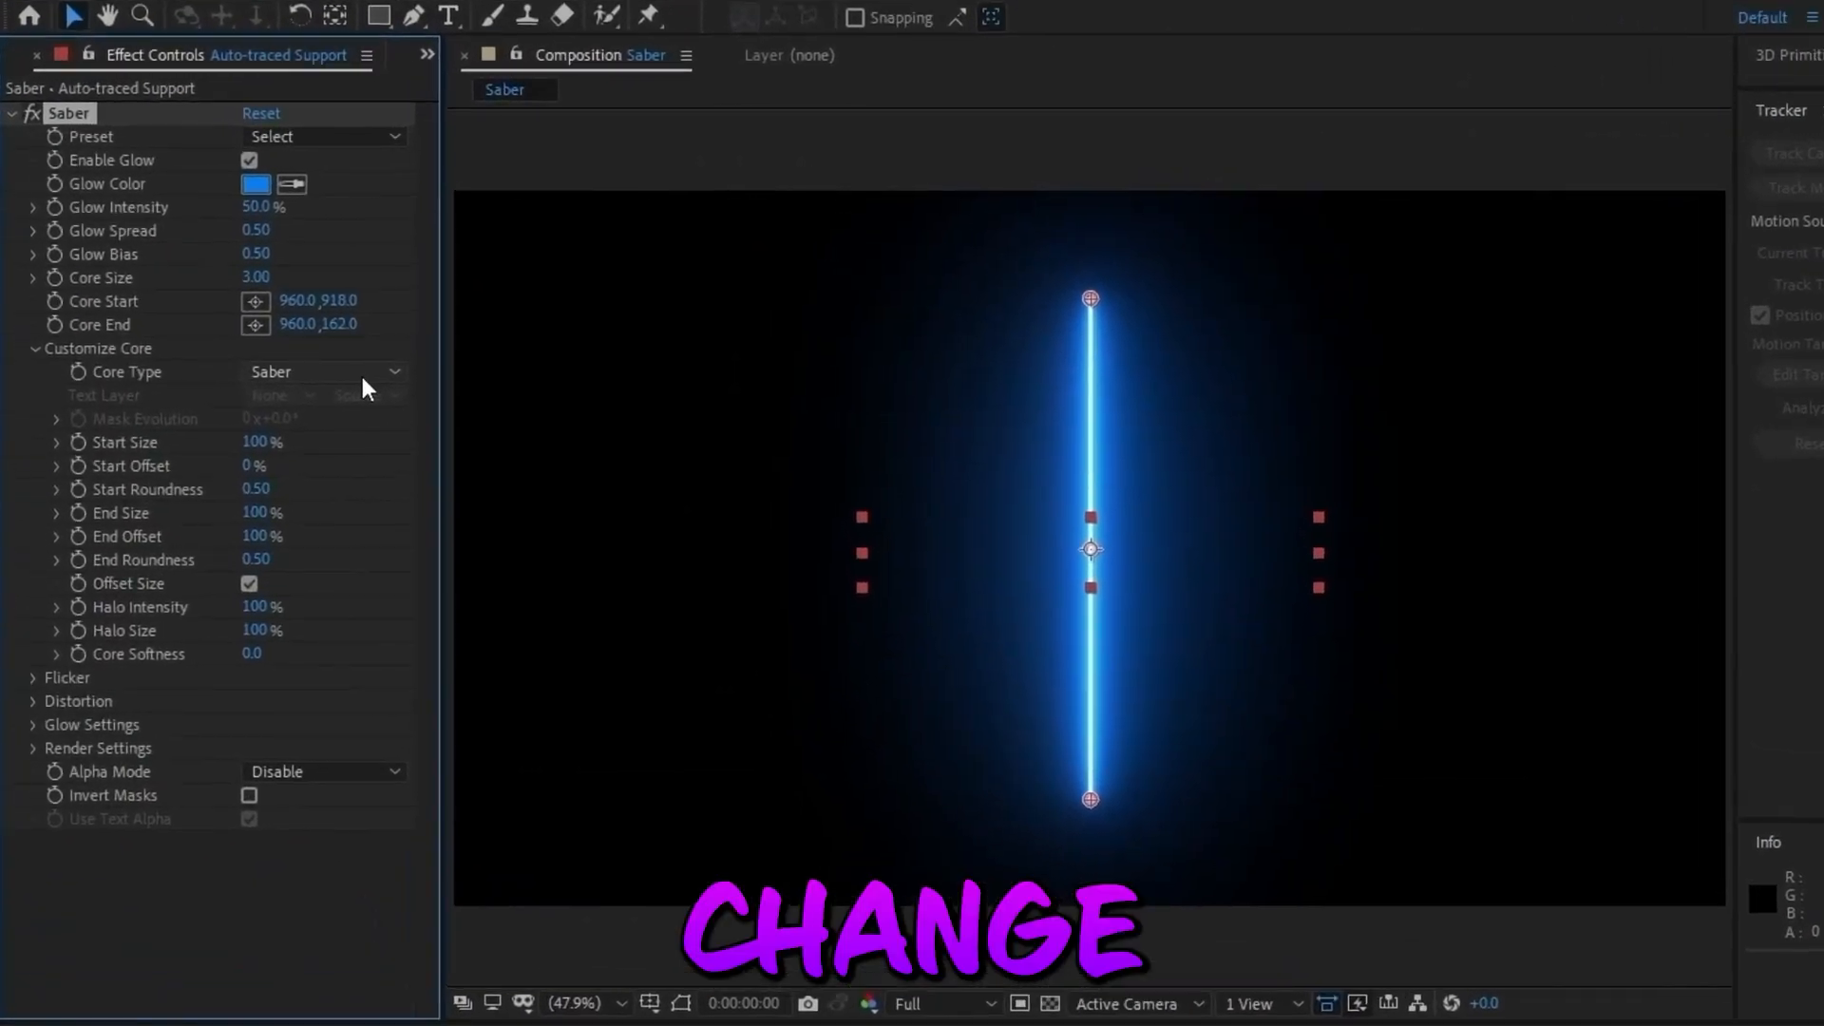
left_click(252, 298)
left_click(340, 433)
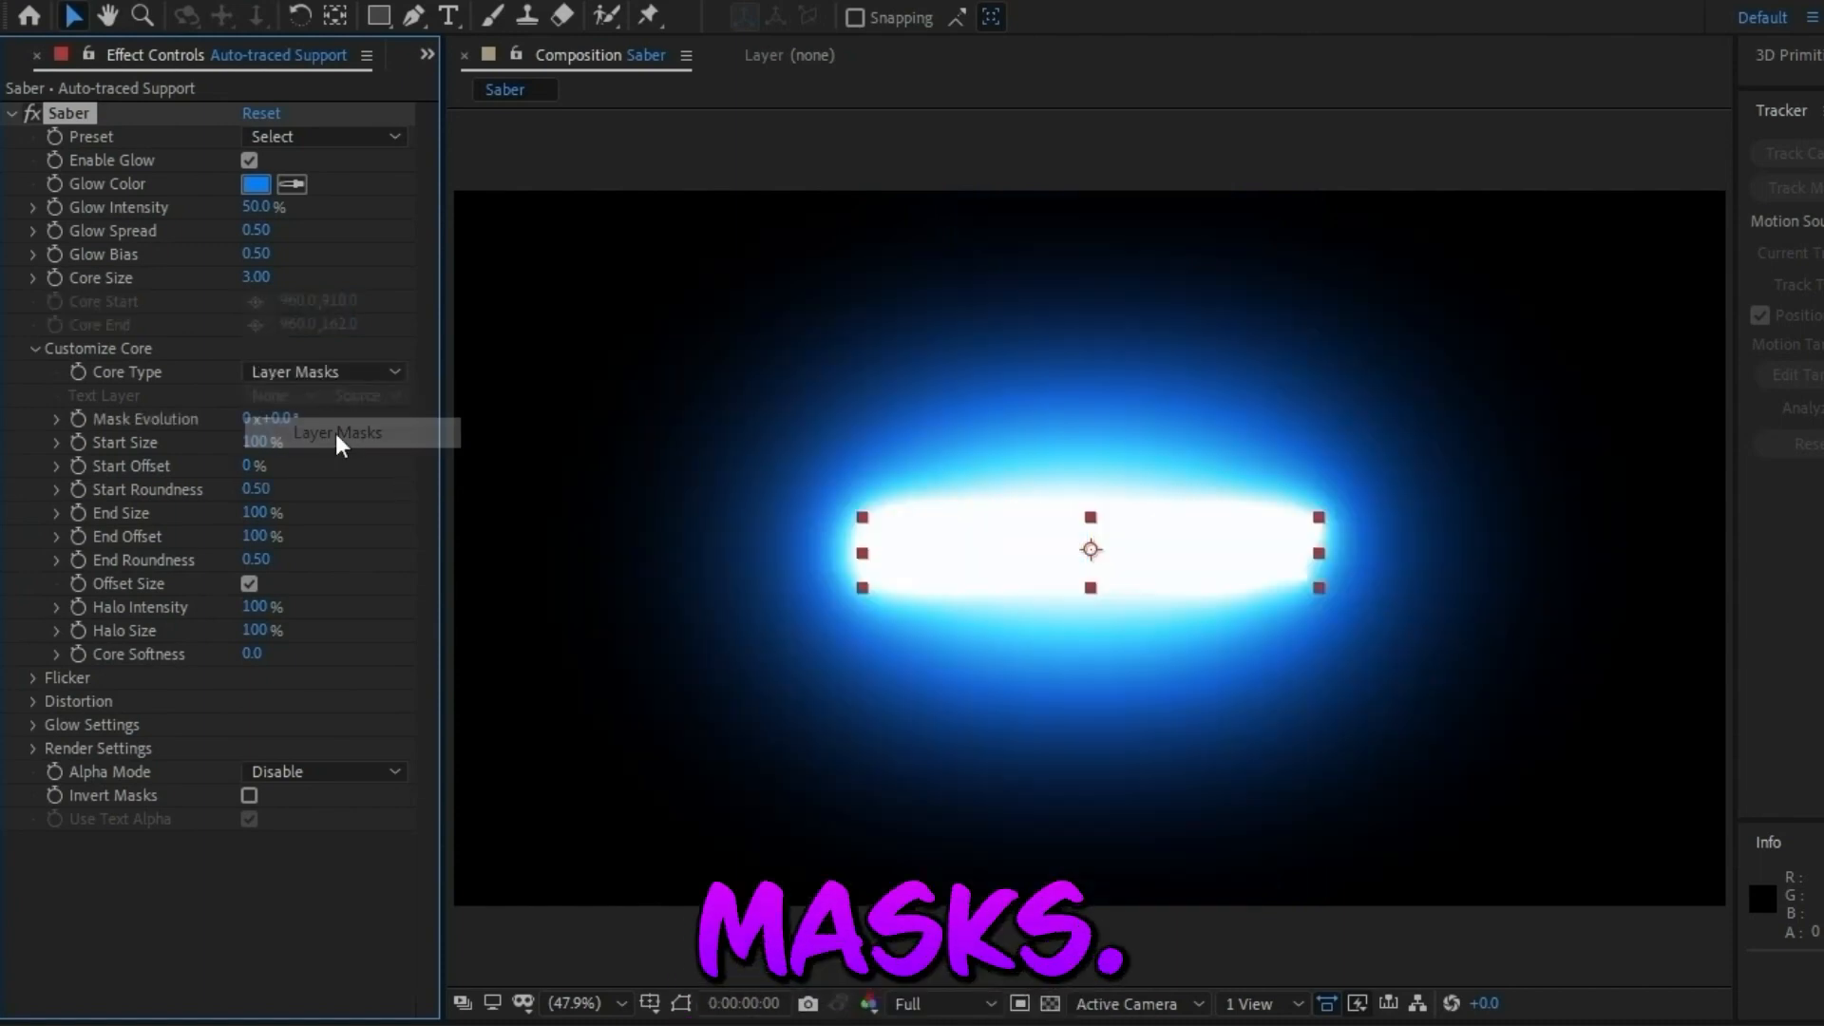
left_click(277, 137)
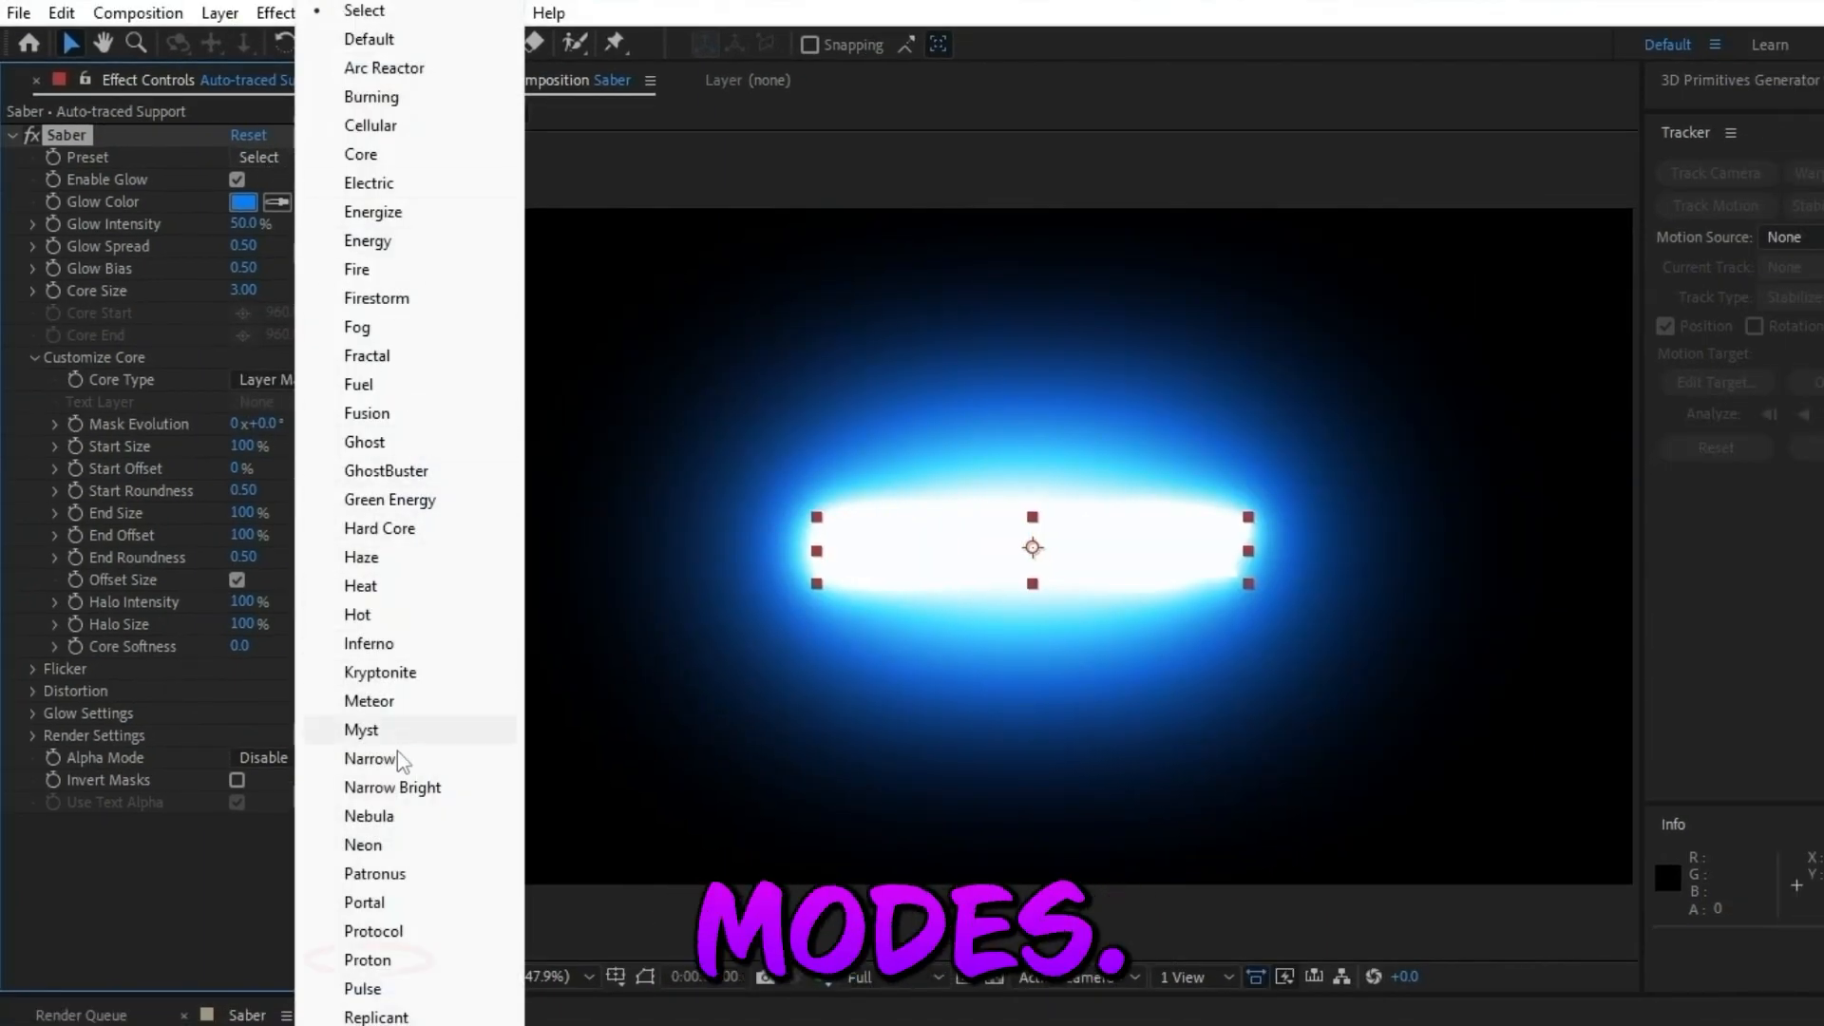
left_click(370, 961)
Set Saber's Glow Intensity to 90% and Glow Spread to 0.15.
left_click(245, 223)
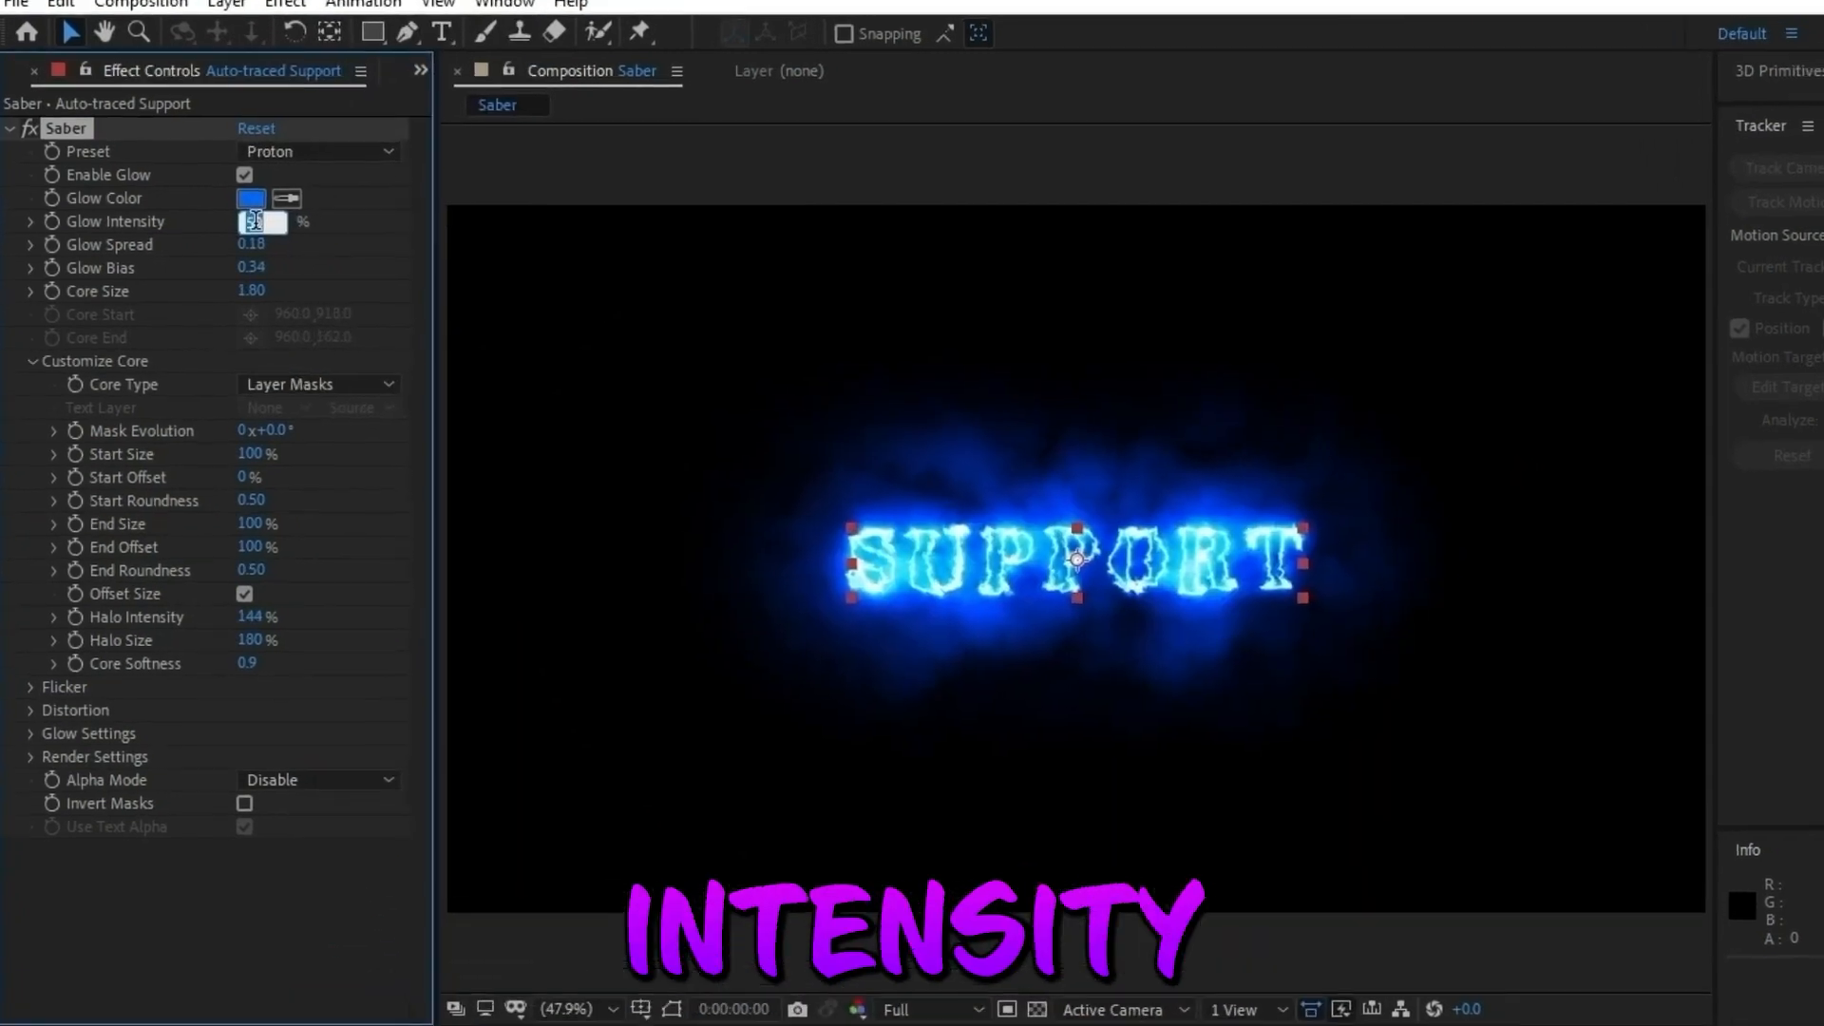
type("90")
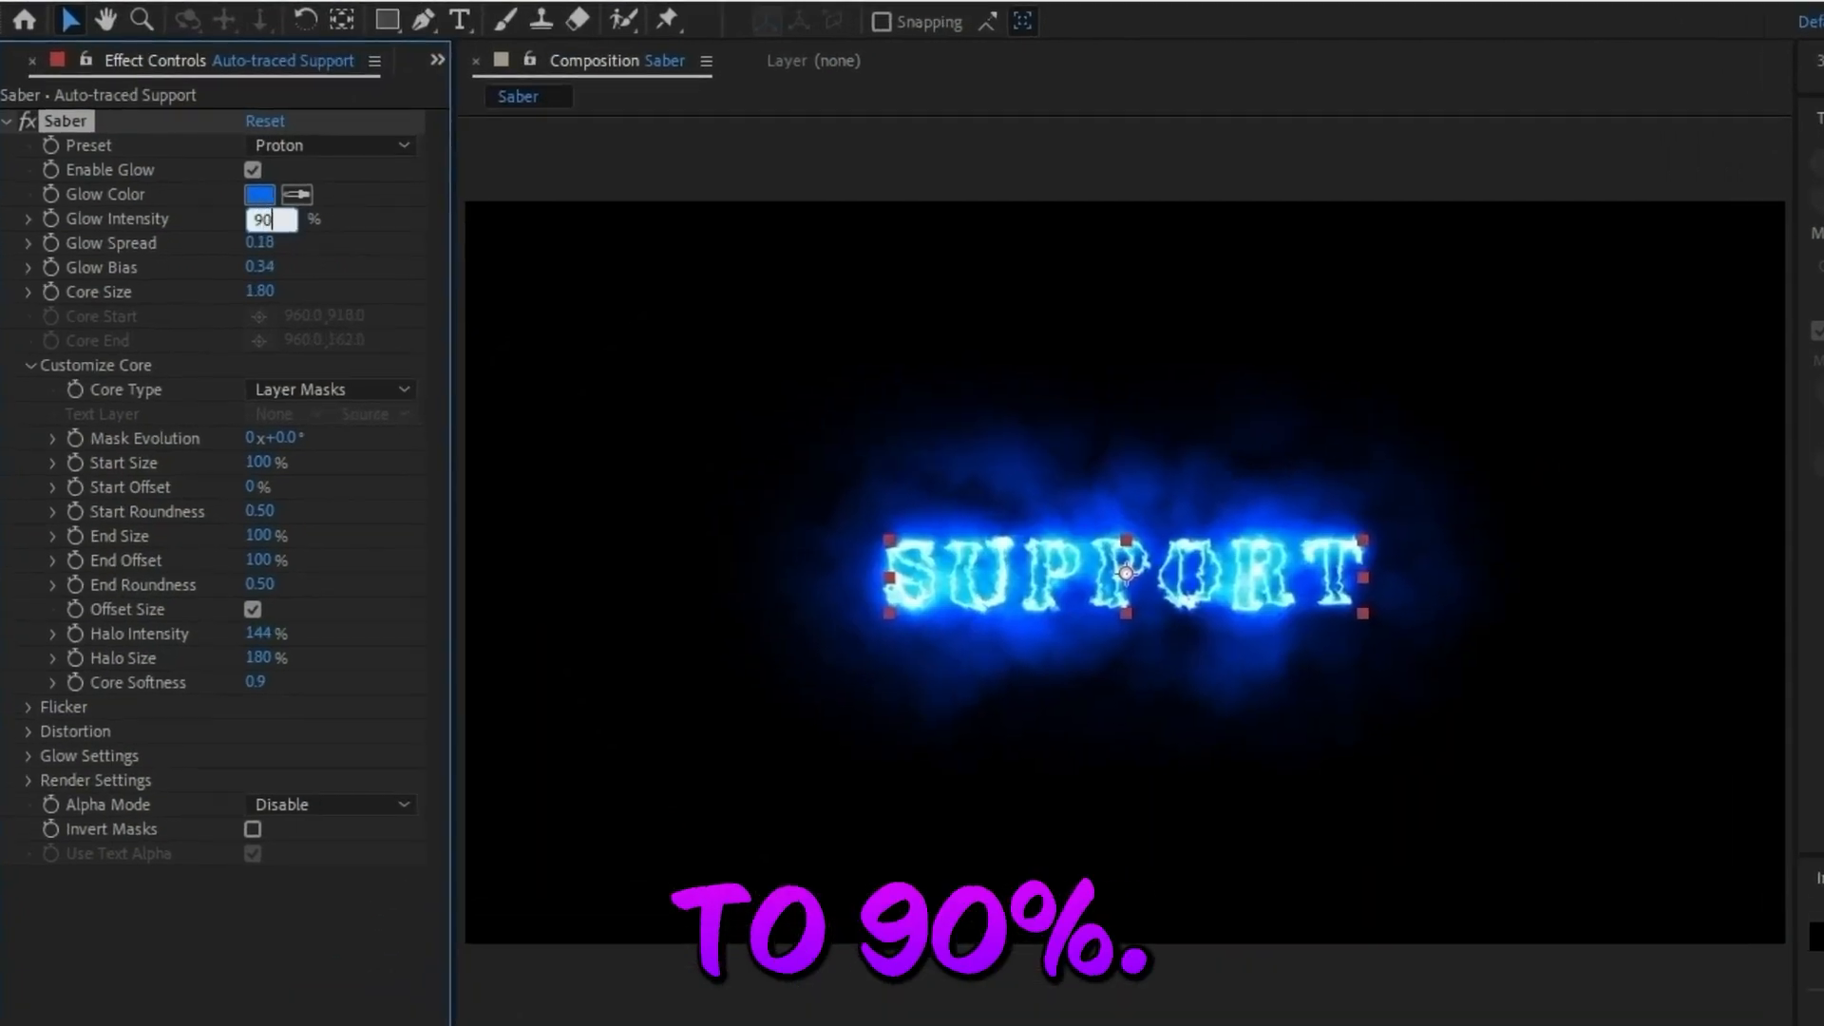
key("Tab")
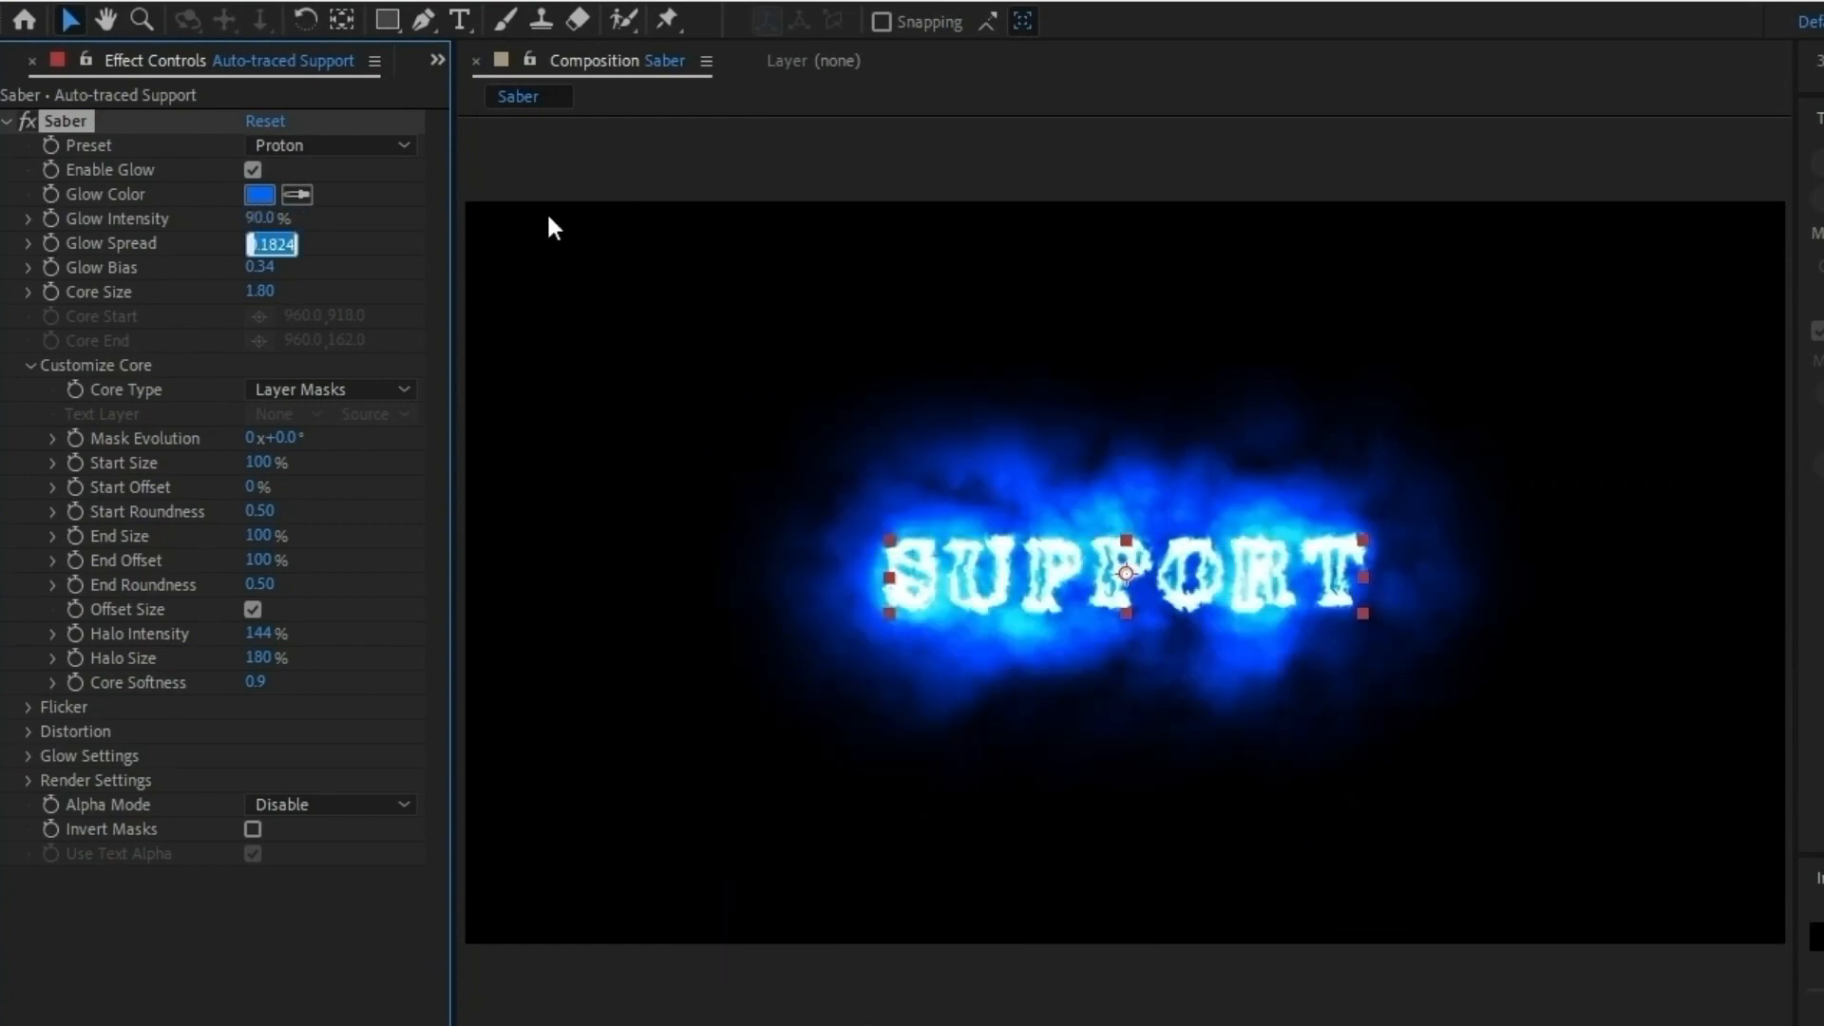
left_click(396, 249)
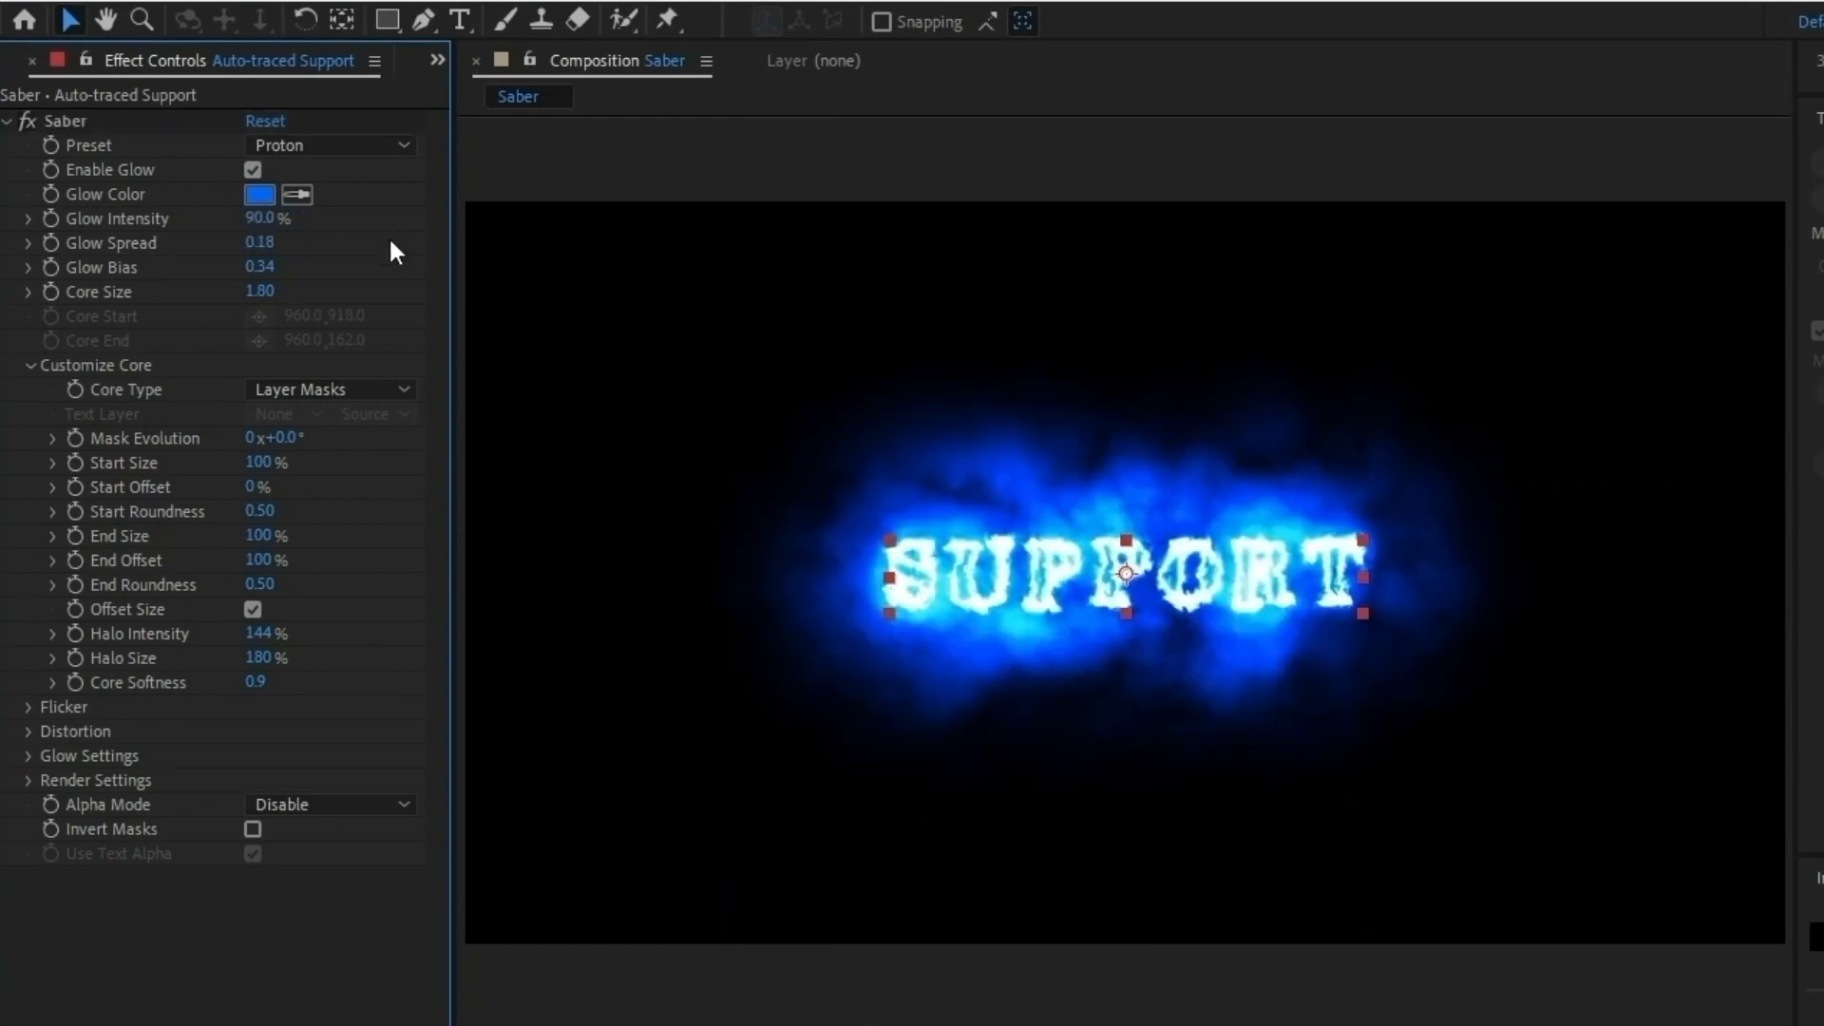
left_click(270, 244)
type("0.15")
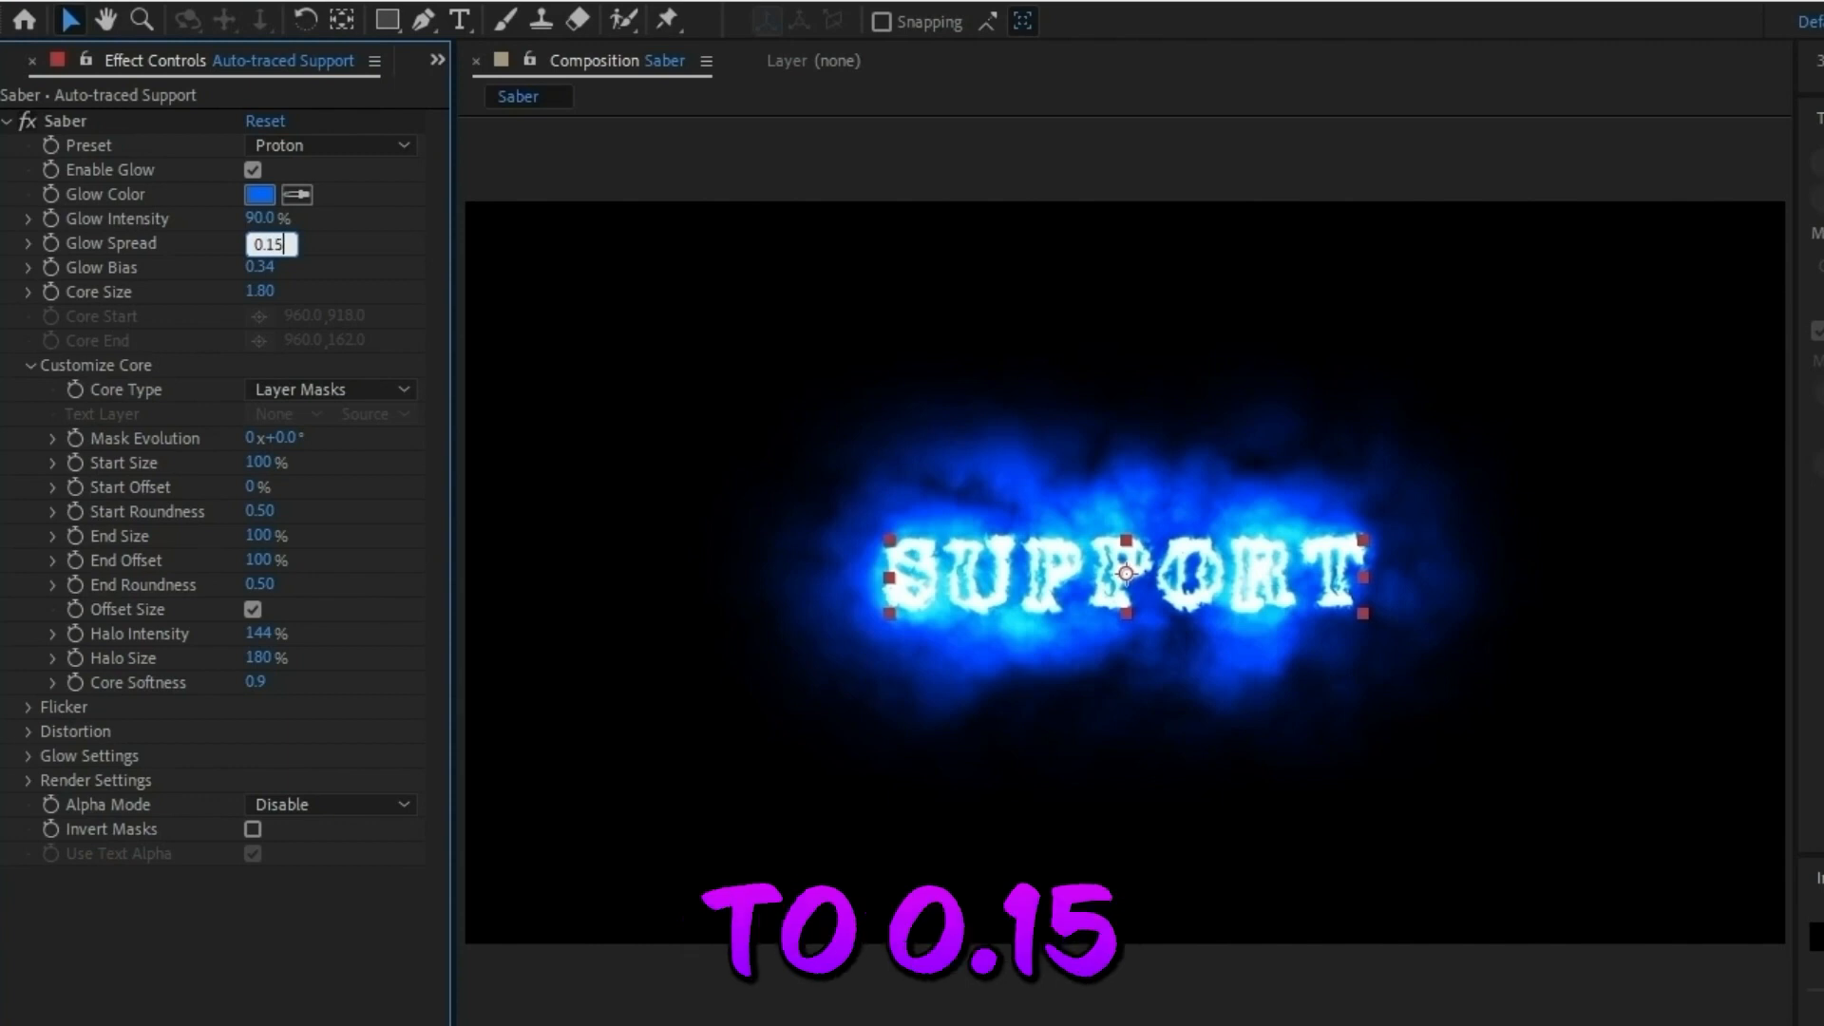
left_click(374, 260)
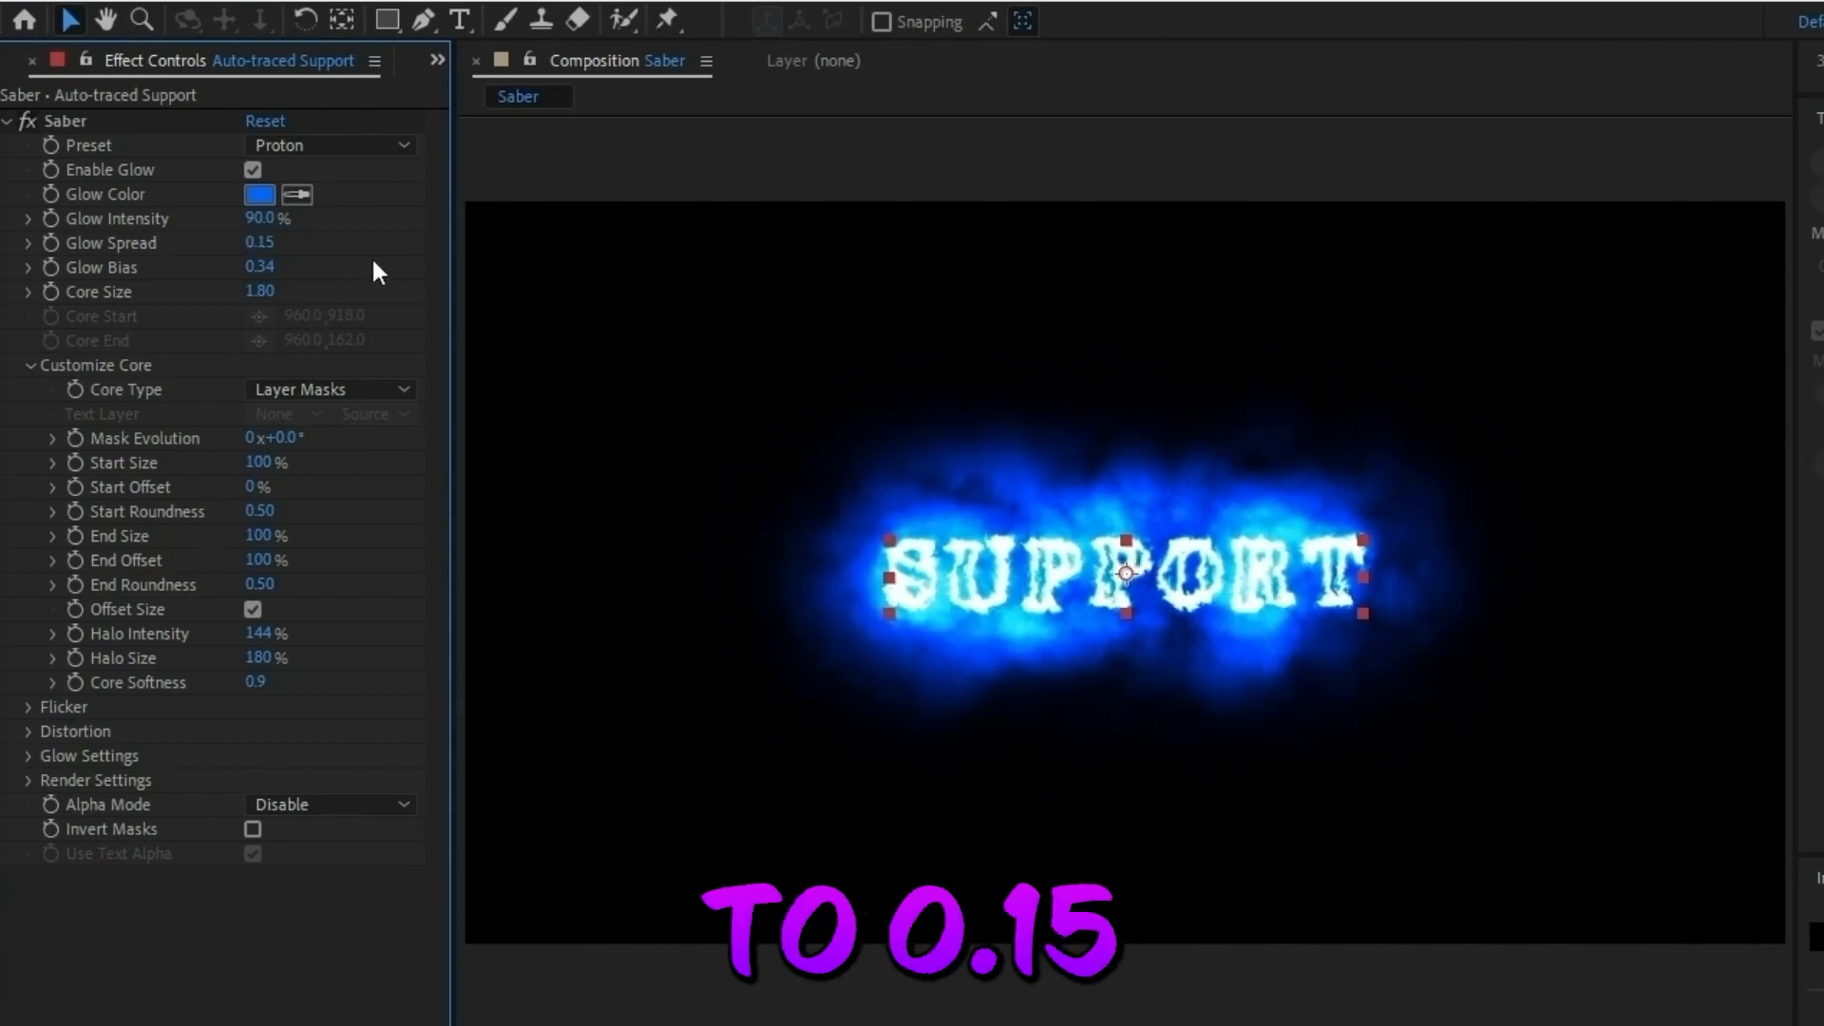
Set Saber's Glow Bias to 0.30 and Core Size to 1.50.
left_click(269, 265)
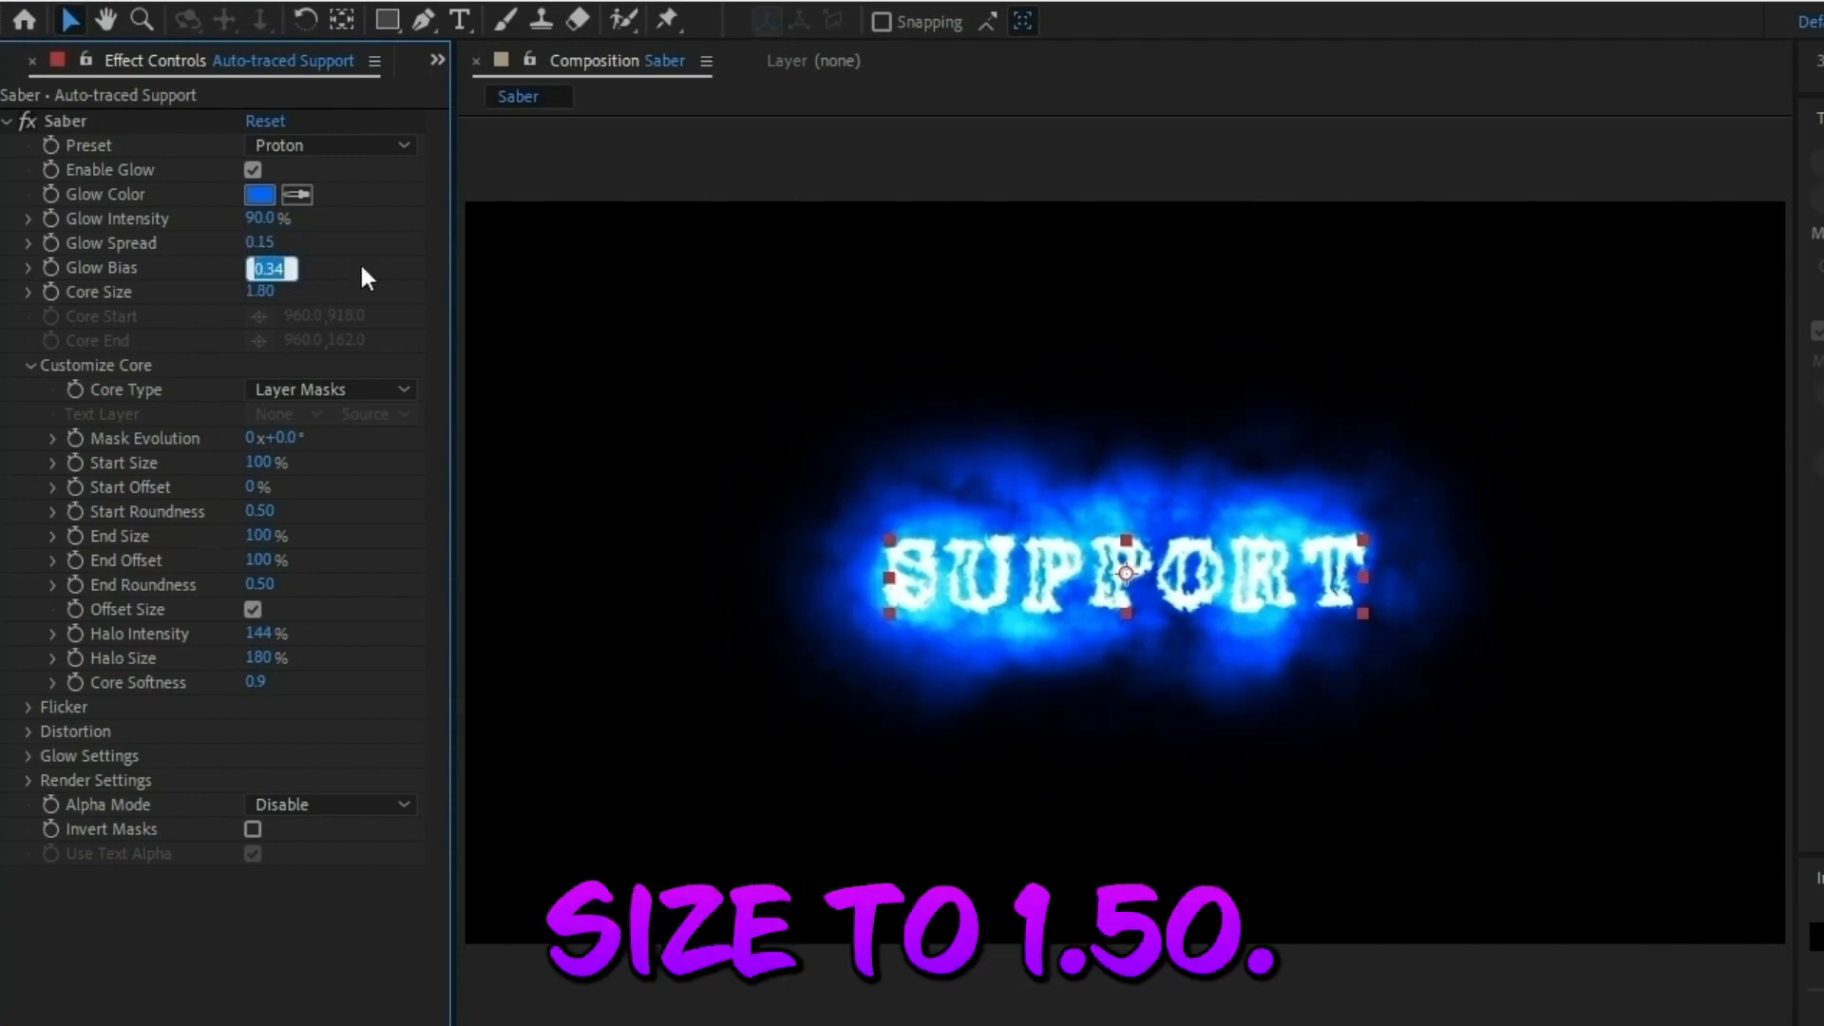
type("0.3")
key("Return")
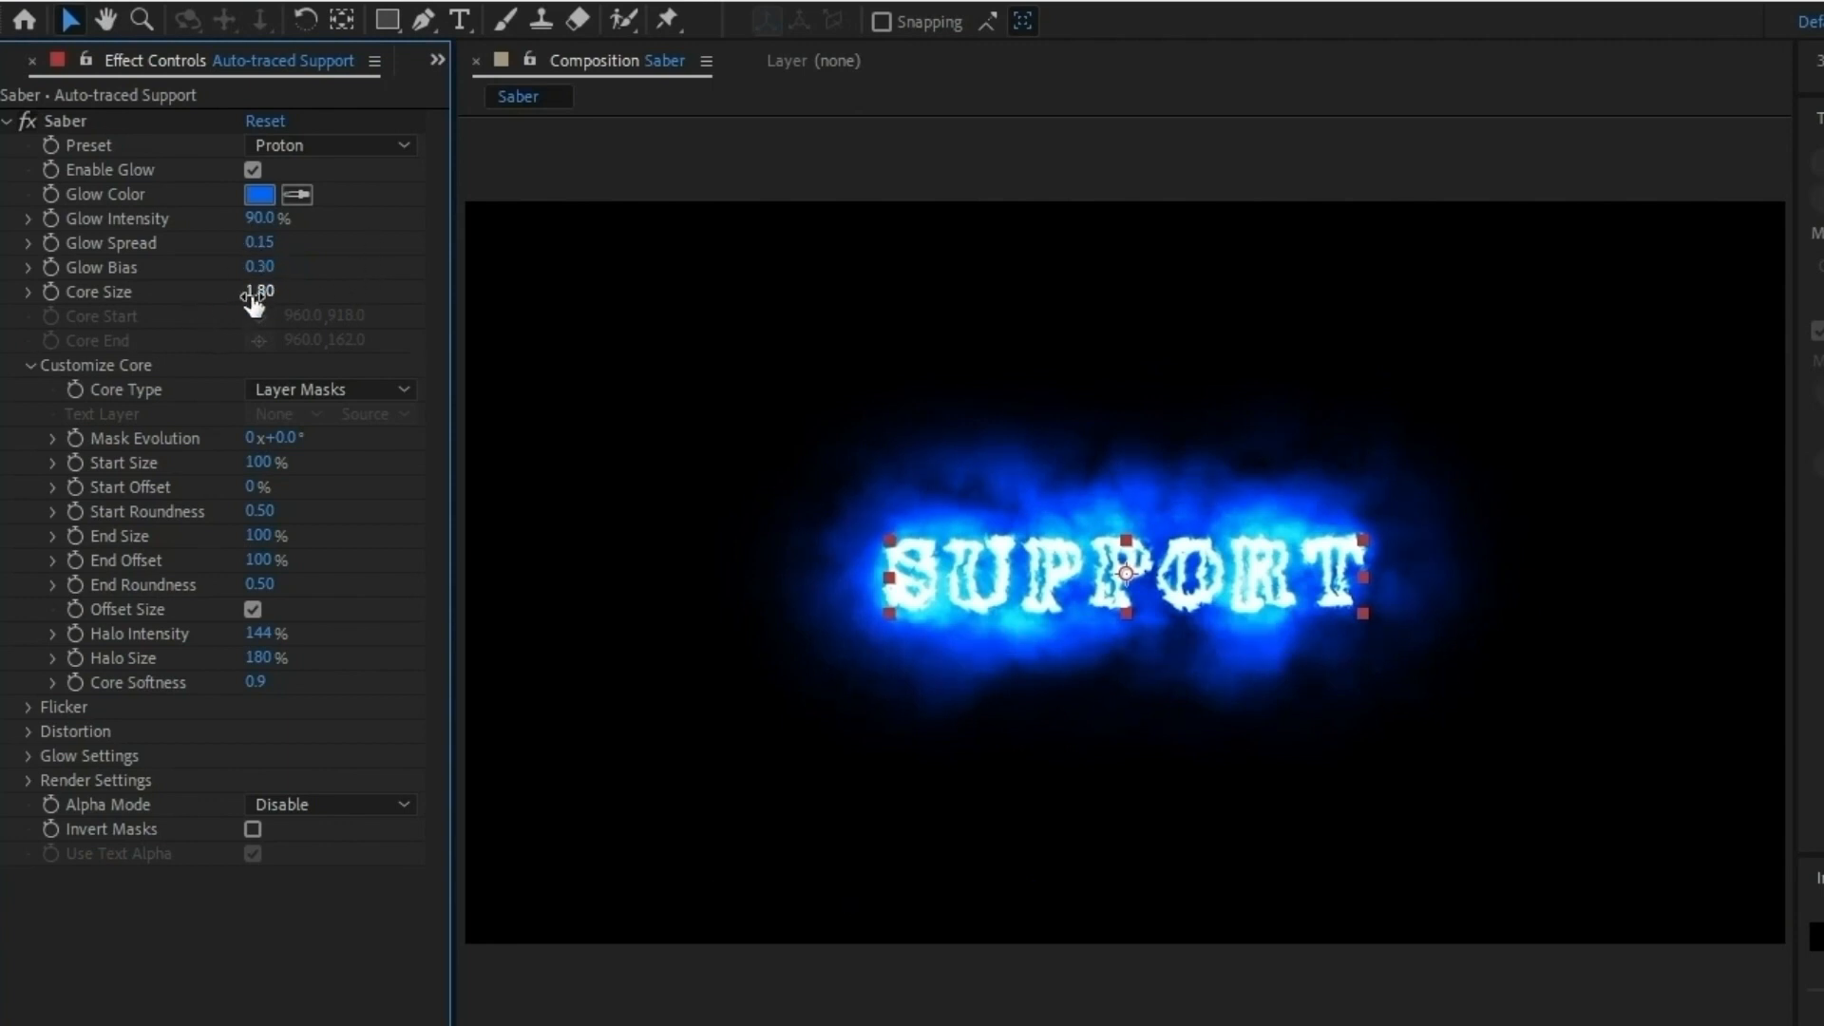
left_click(256, 292)
type("1")
key("Return")
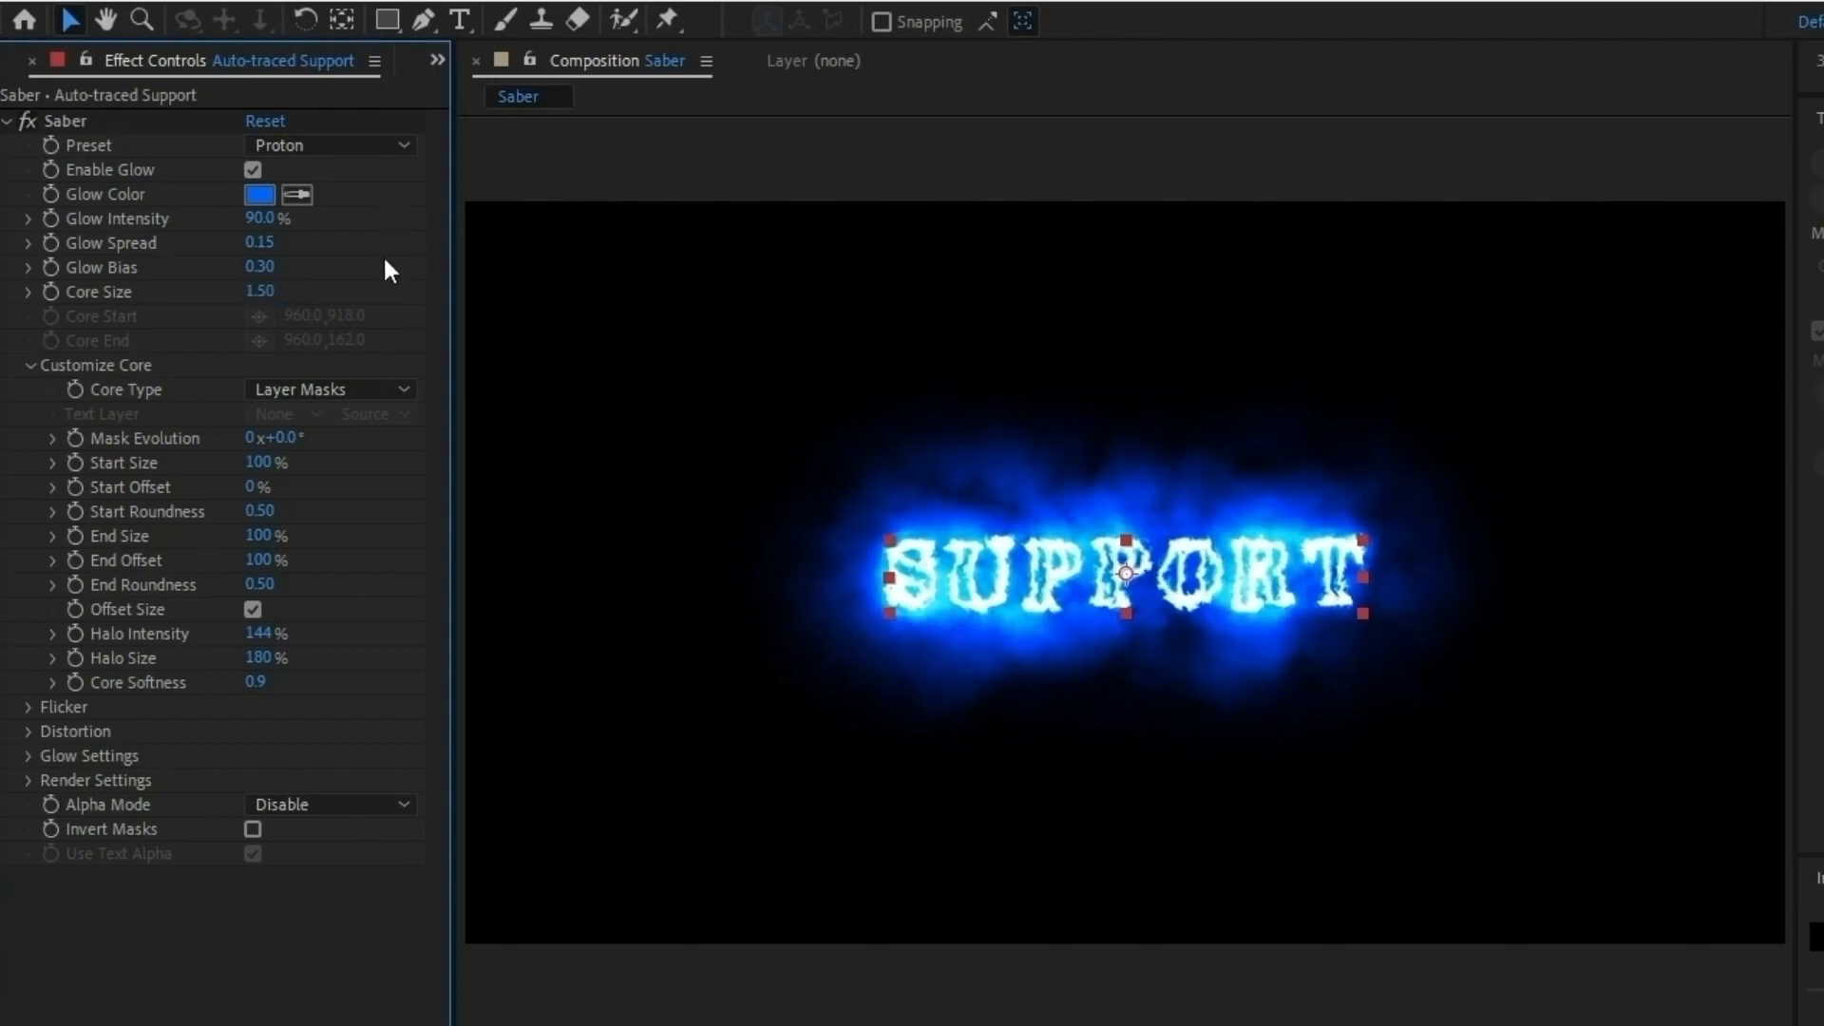
Set Saber's Mask Evolution to 90 degrees.
left_click(290, 436)
type("90")
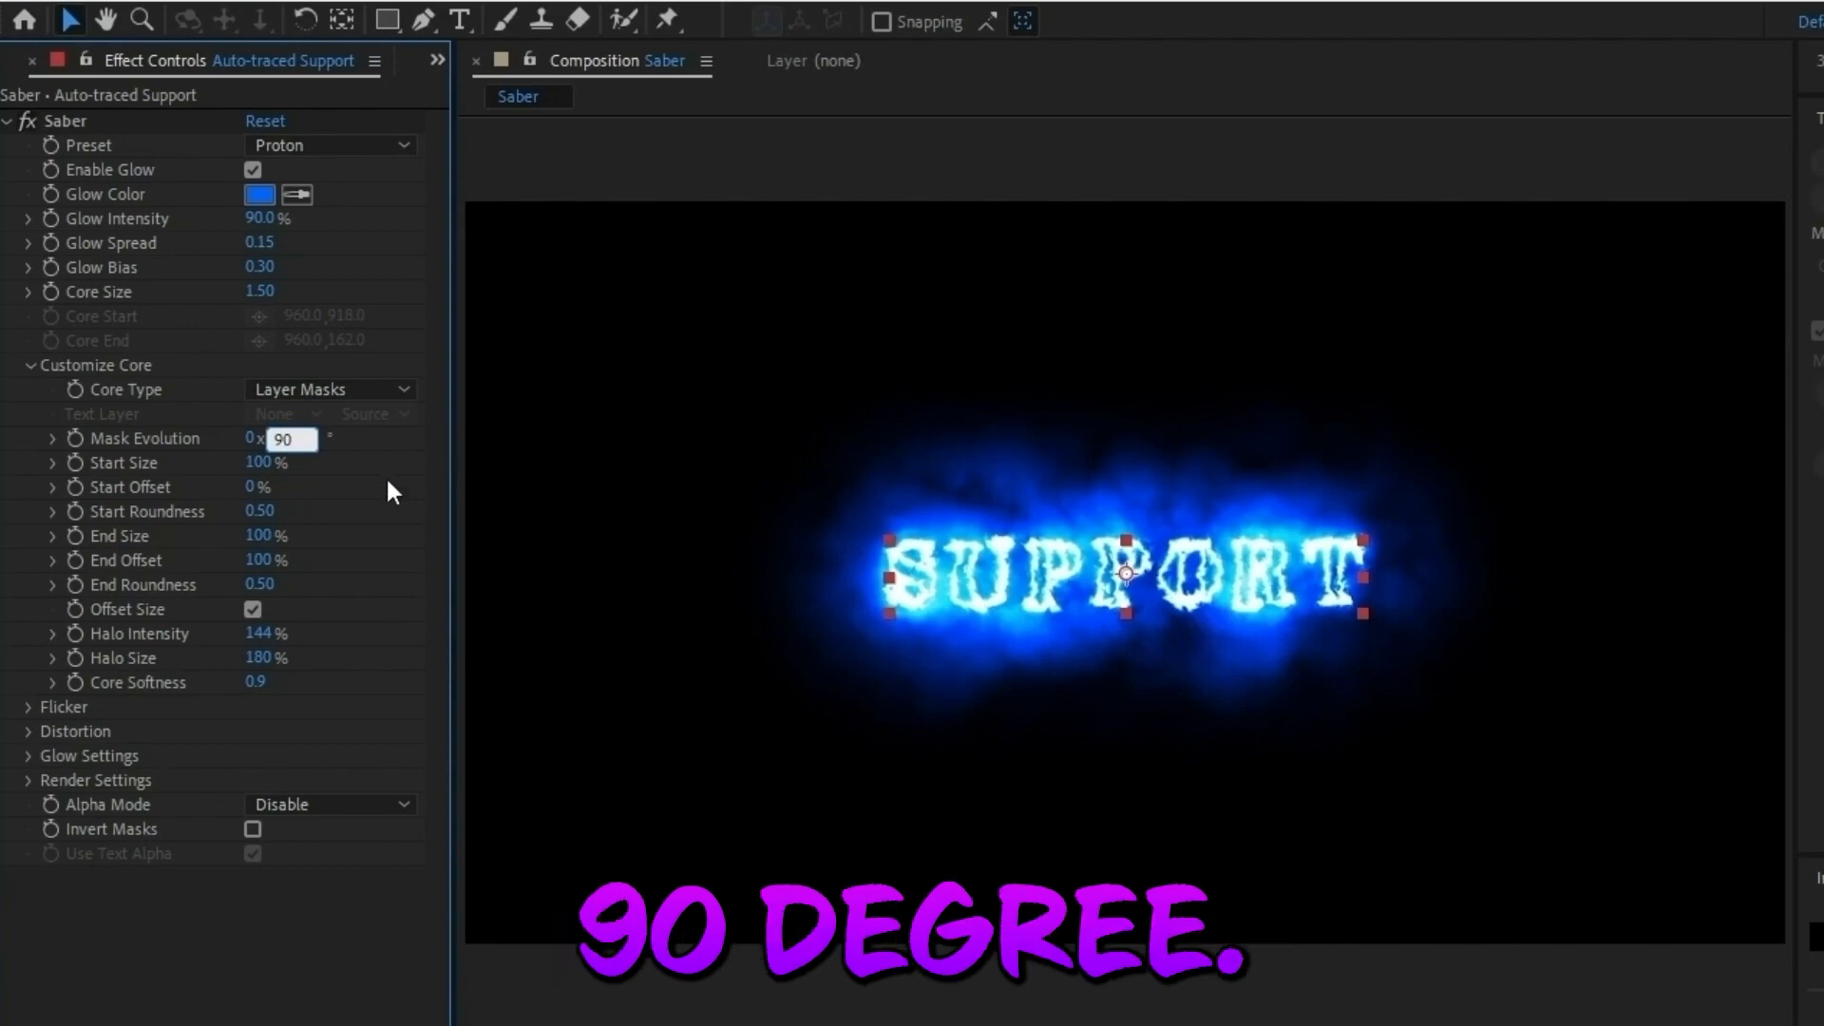
key("Return")
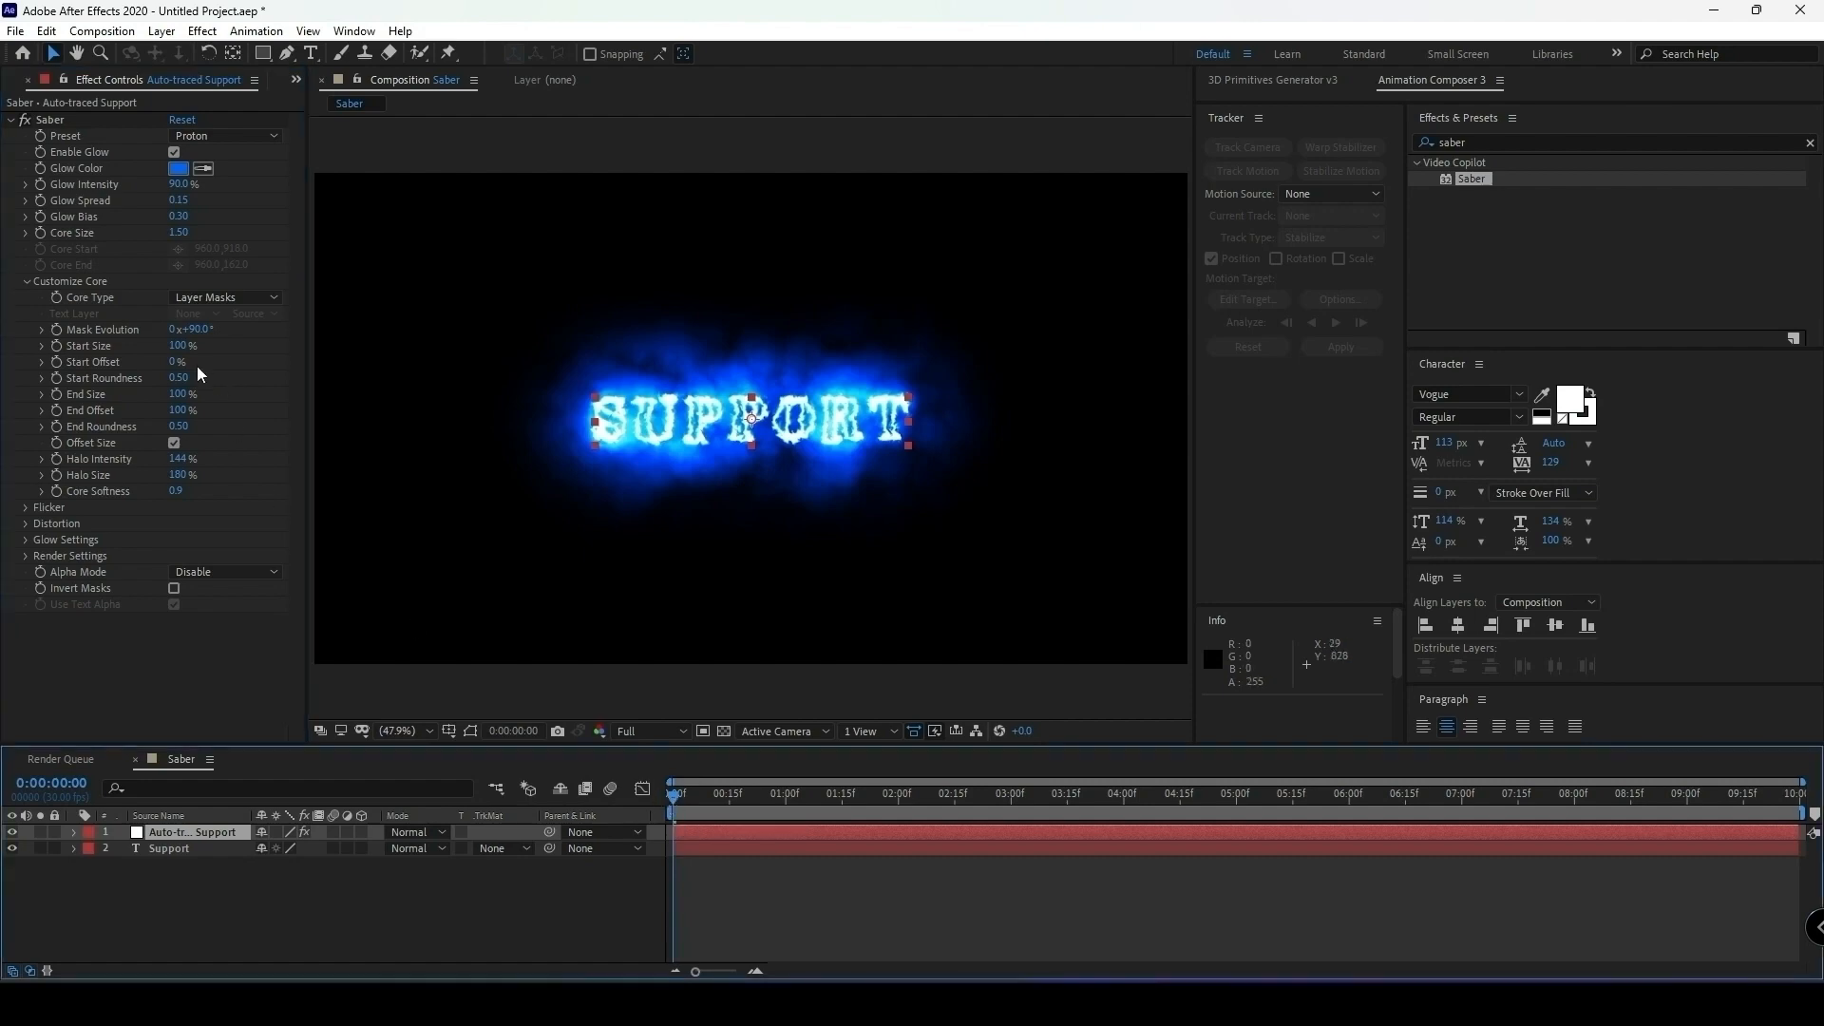
Keyframe Saber's Start Size from 100% at the first frame to 0% at 5 seconds, and end the work area there.
left_click(56, 346)
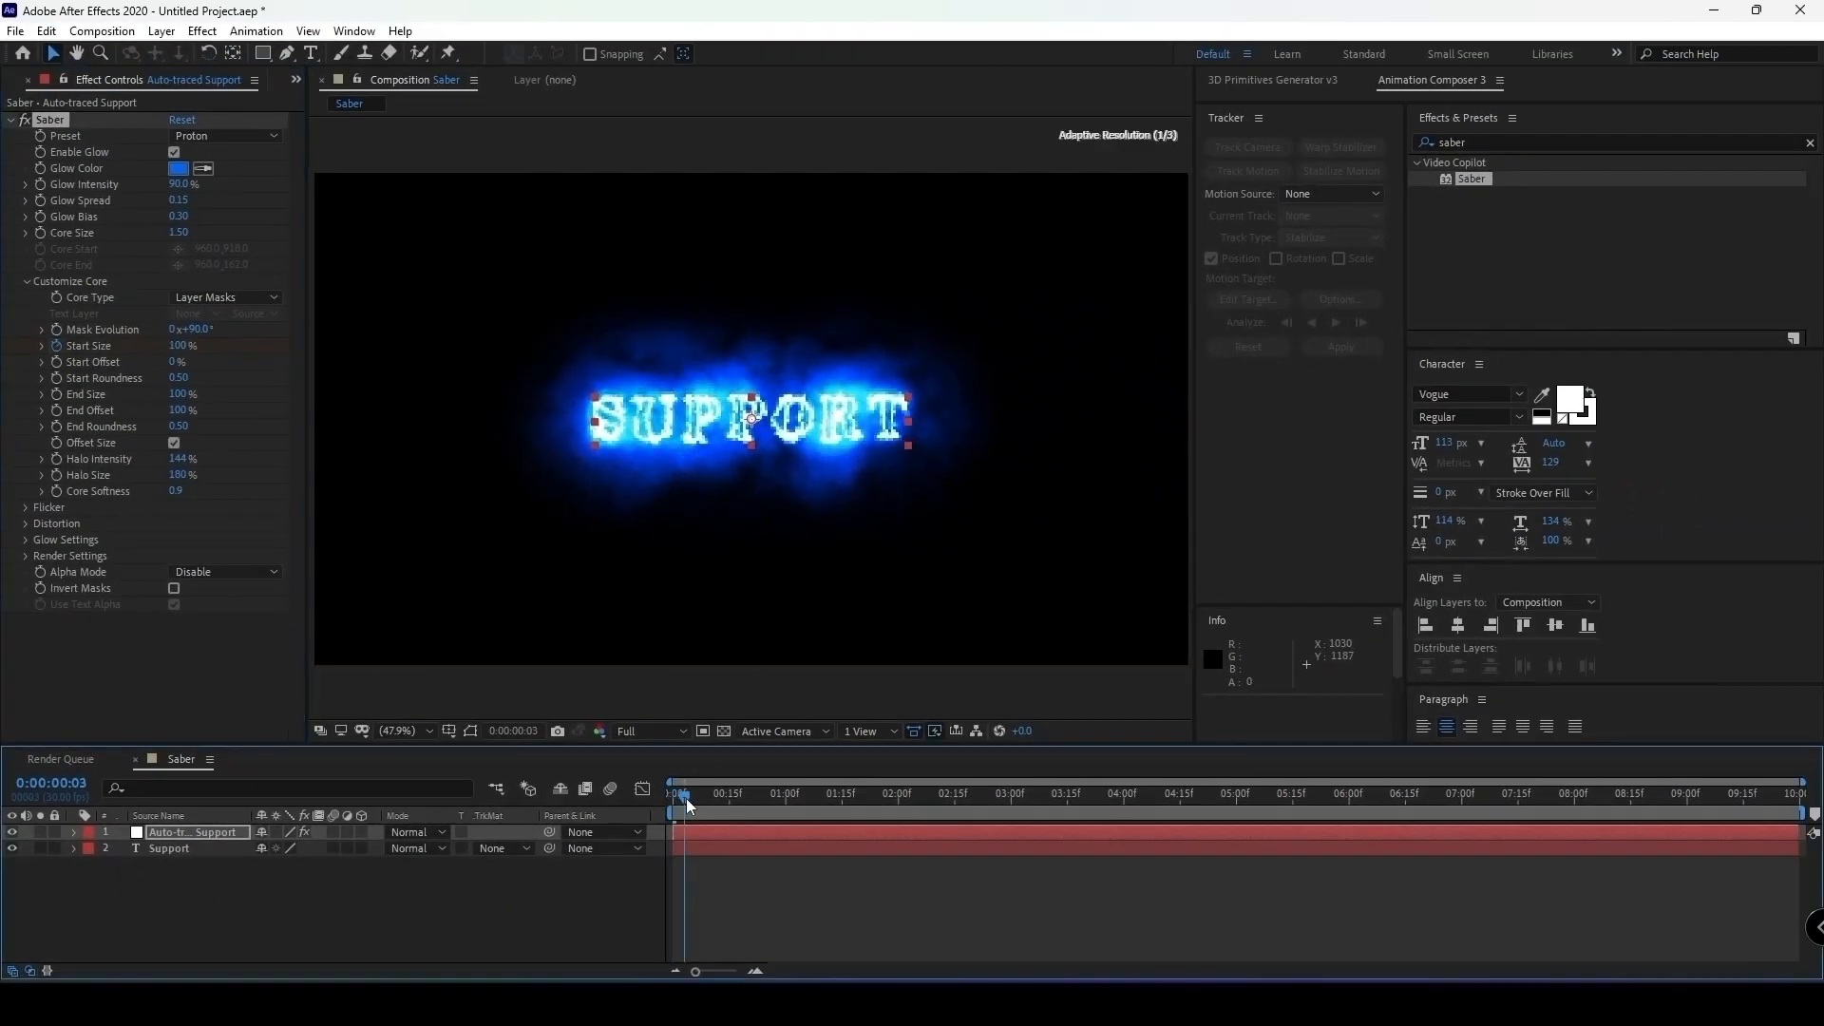
left_click_drag(929, 901, 1385, 949)
left_click_drag(1003, 823, 1235, 830)
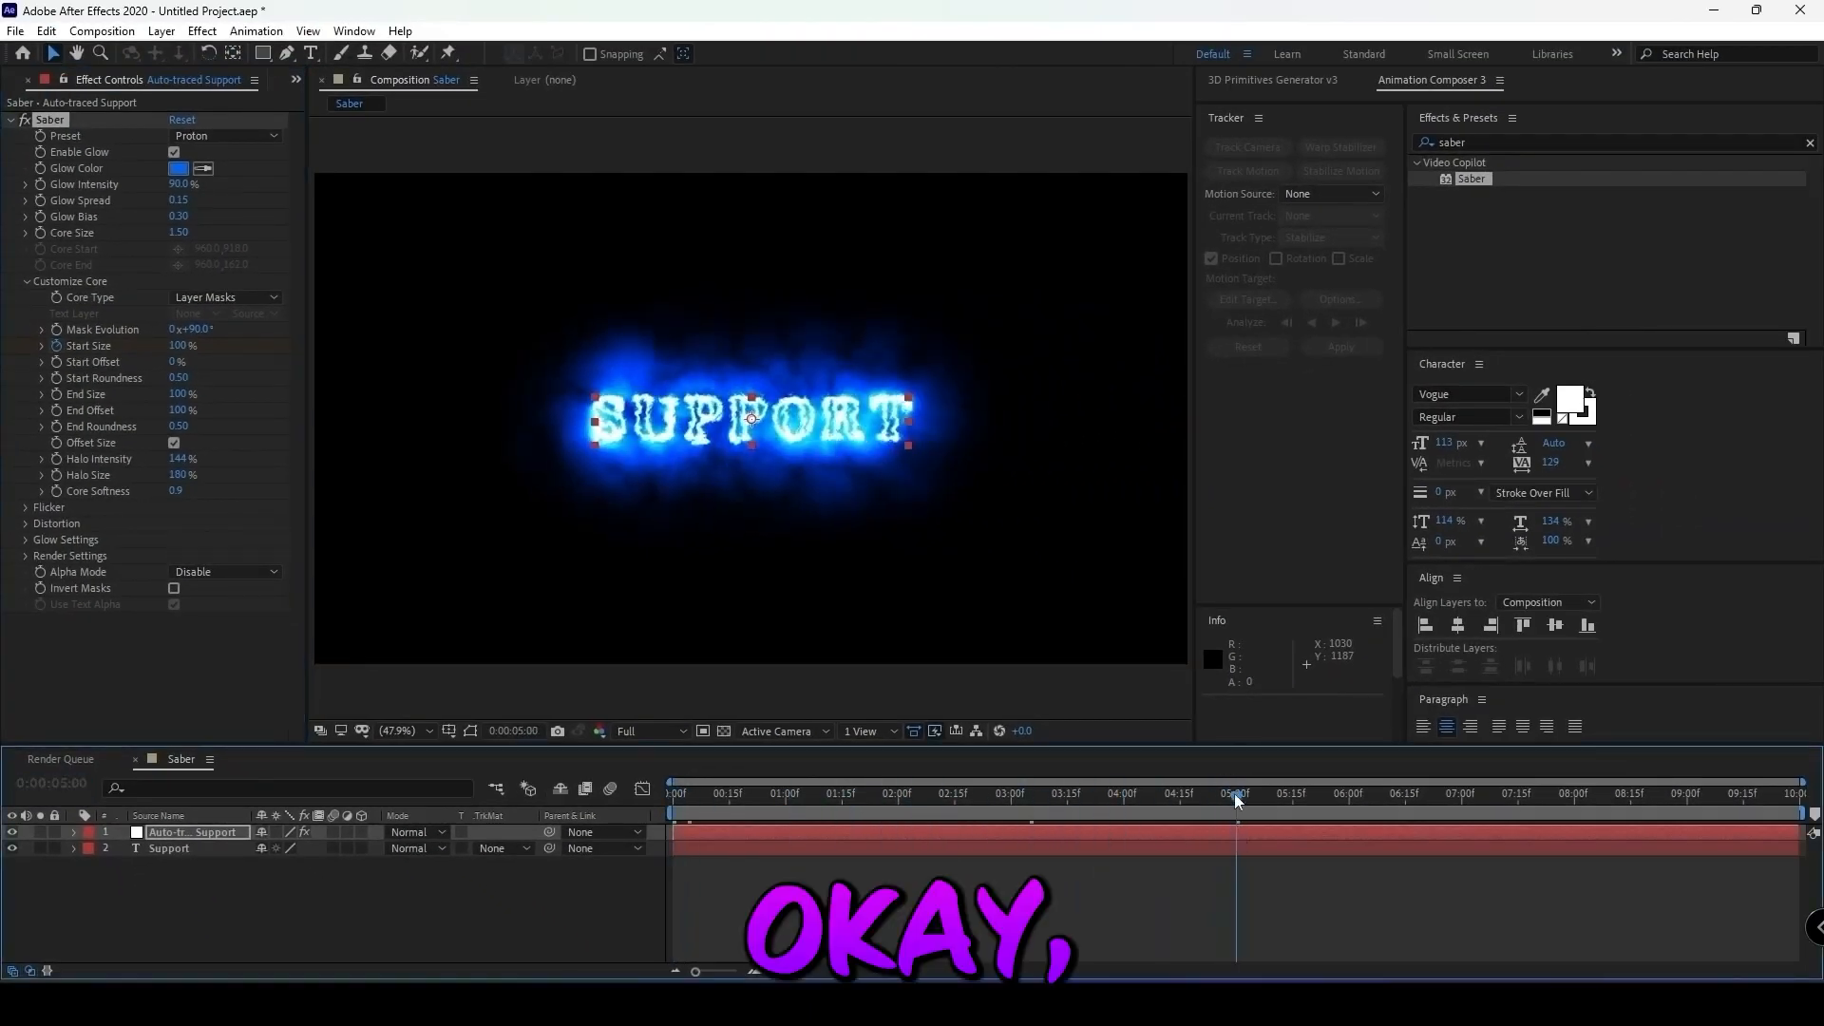
left_click(179, 344)
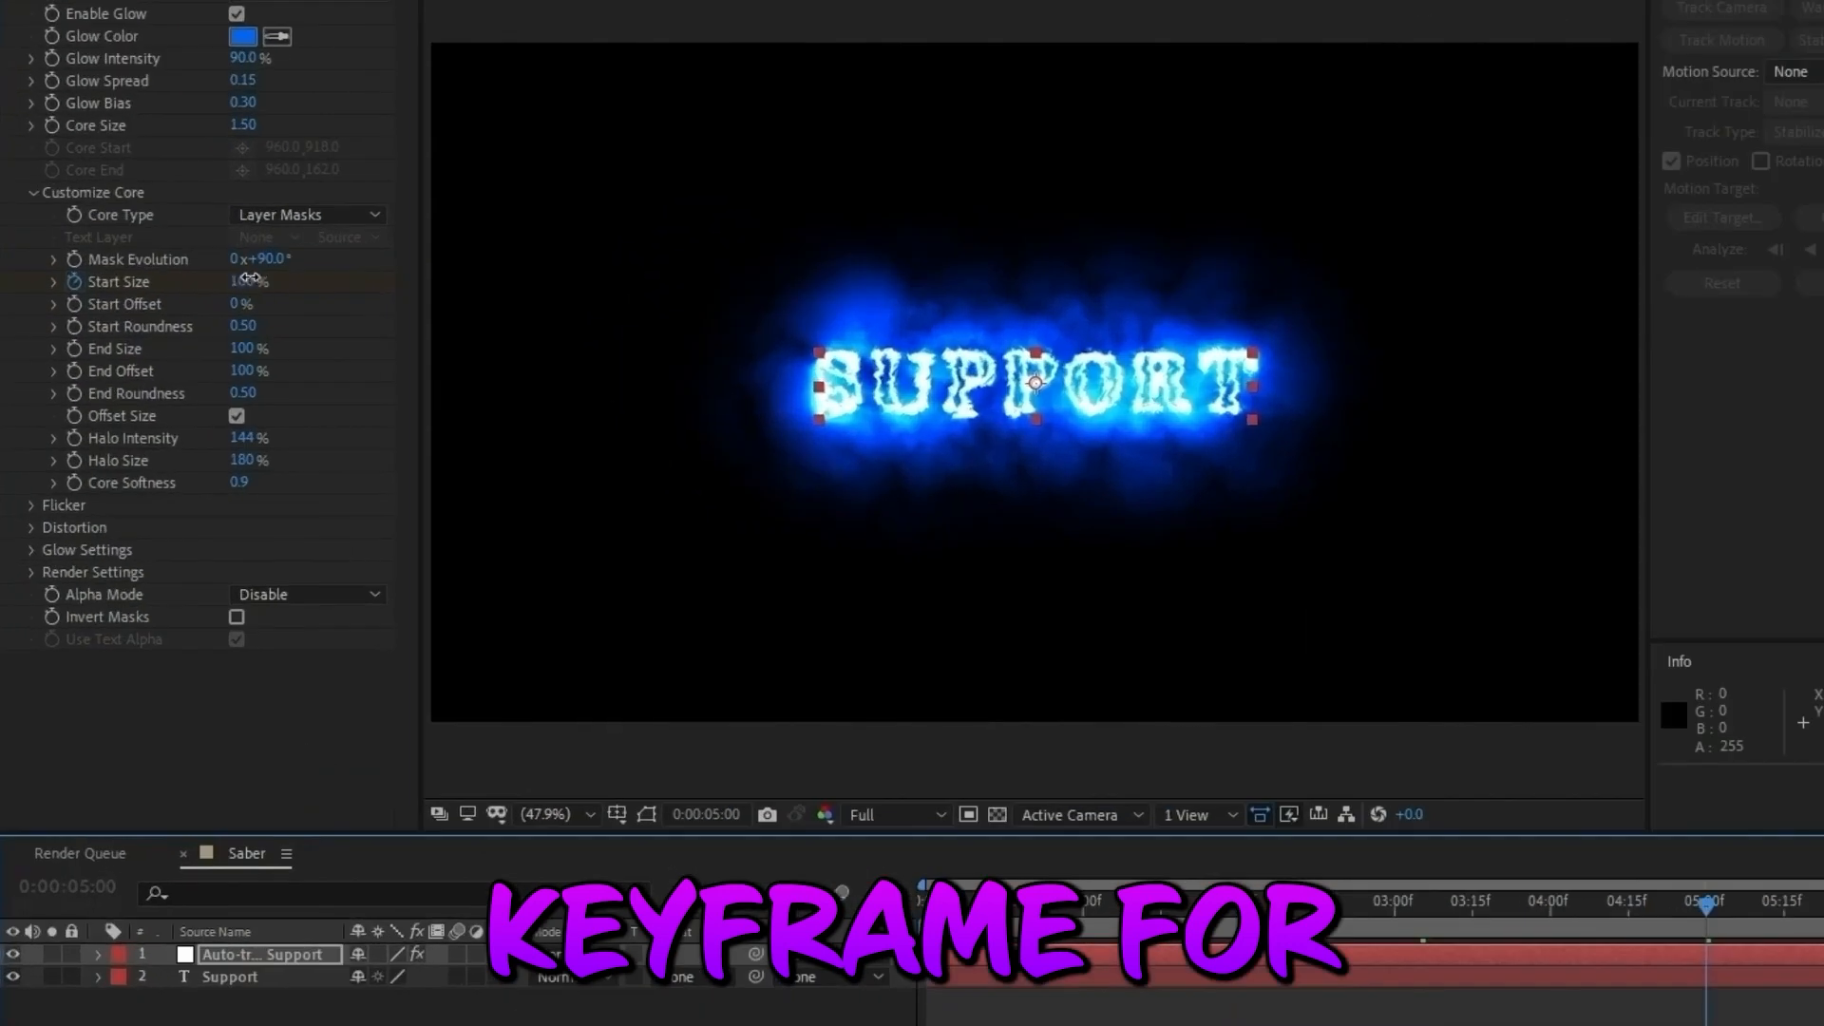
type("0")
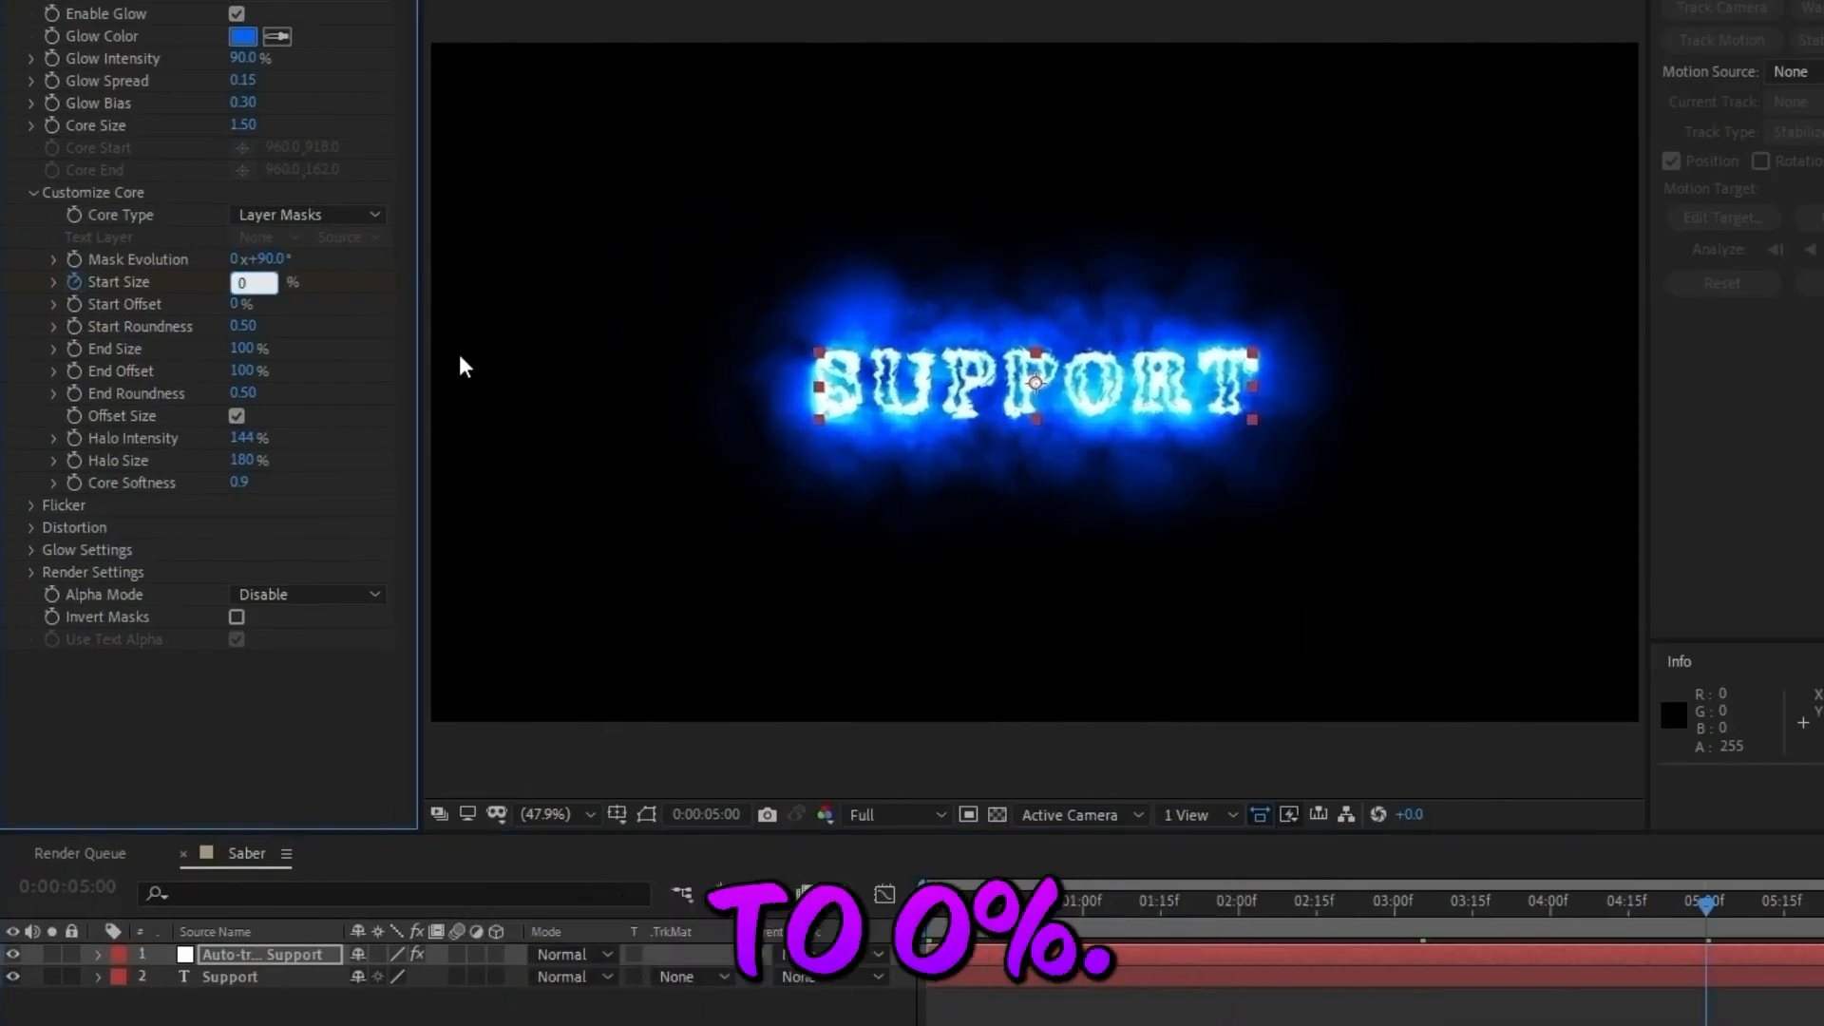
key("Return")
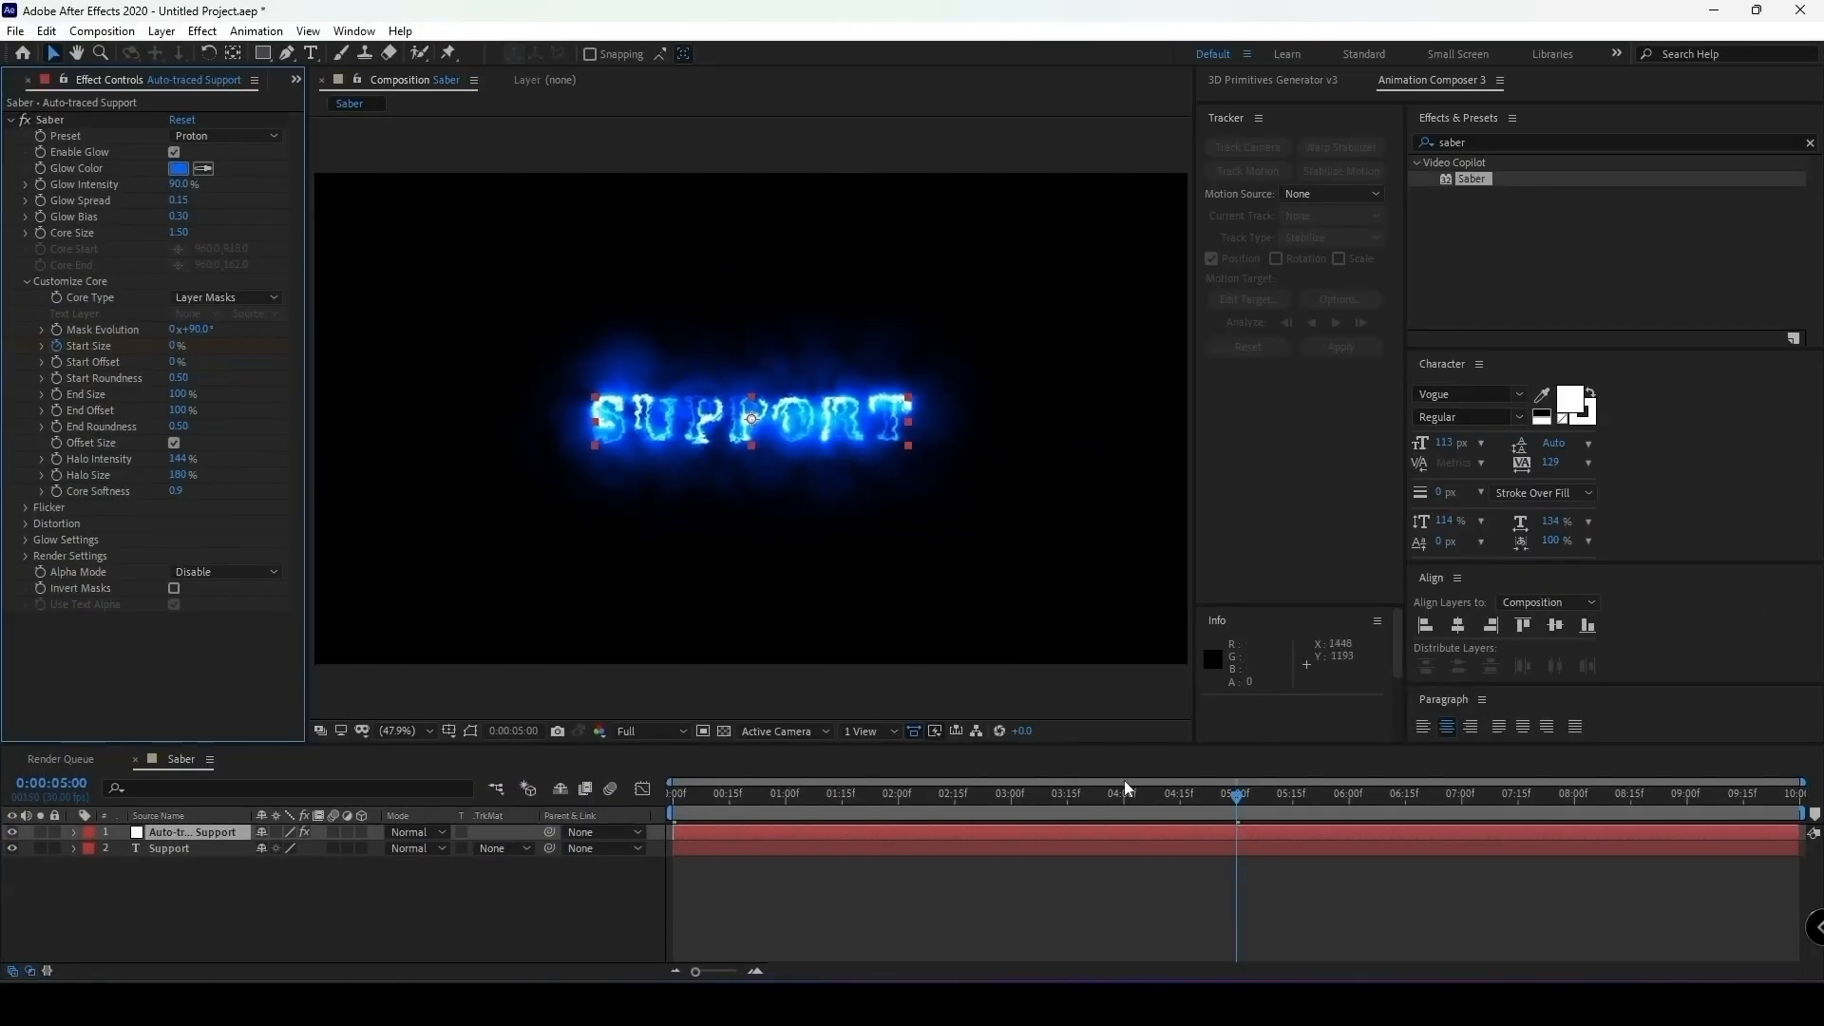
left_click_drag(1811, 817, 1261, 856)
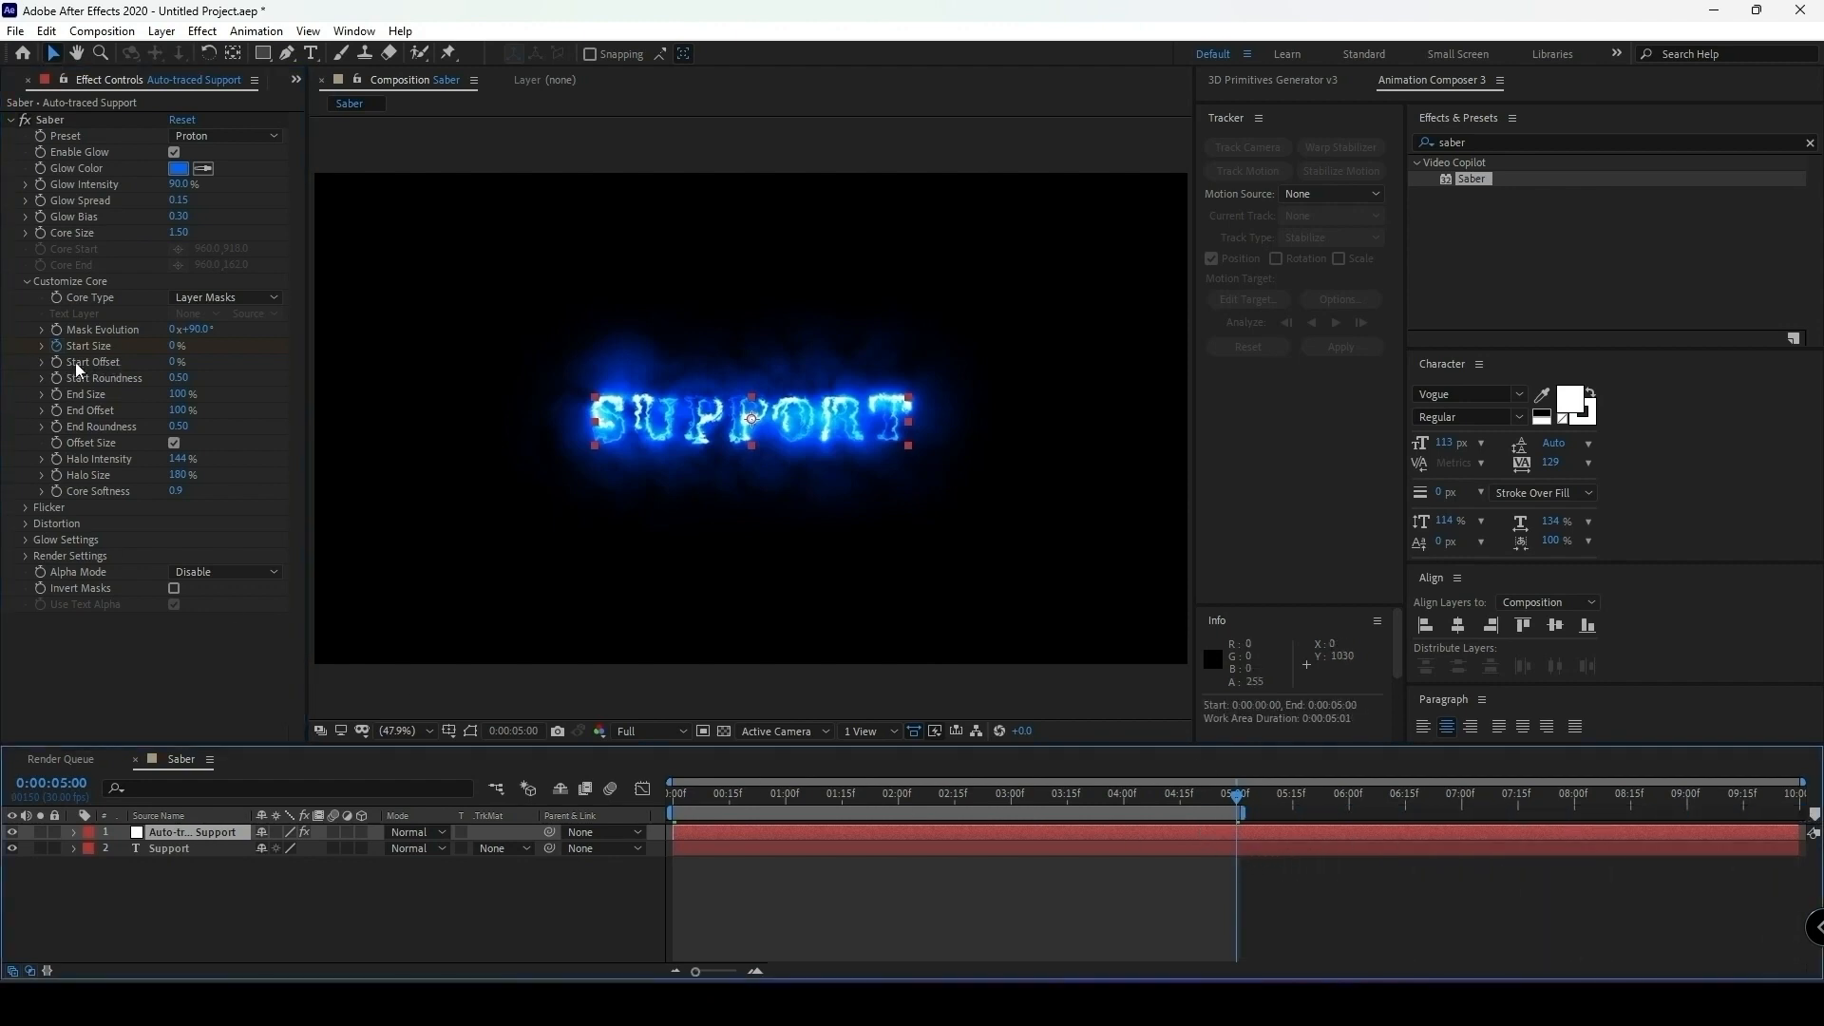
Keyframe Saber's Start Offset from 100% at the first frame to 0% at 4 seconds.
left_click_drag(1240, 806, 1125, 832)
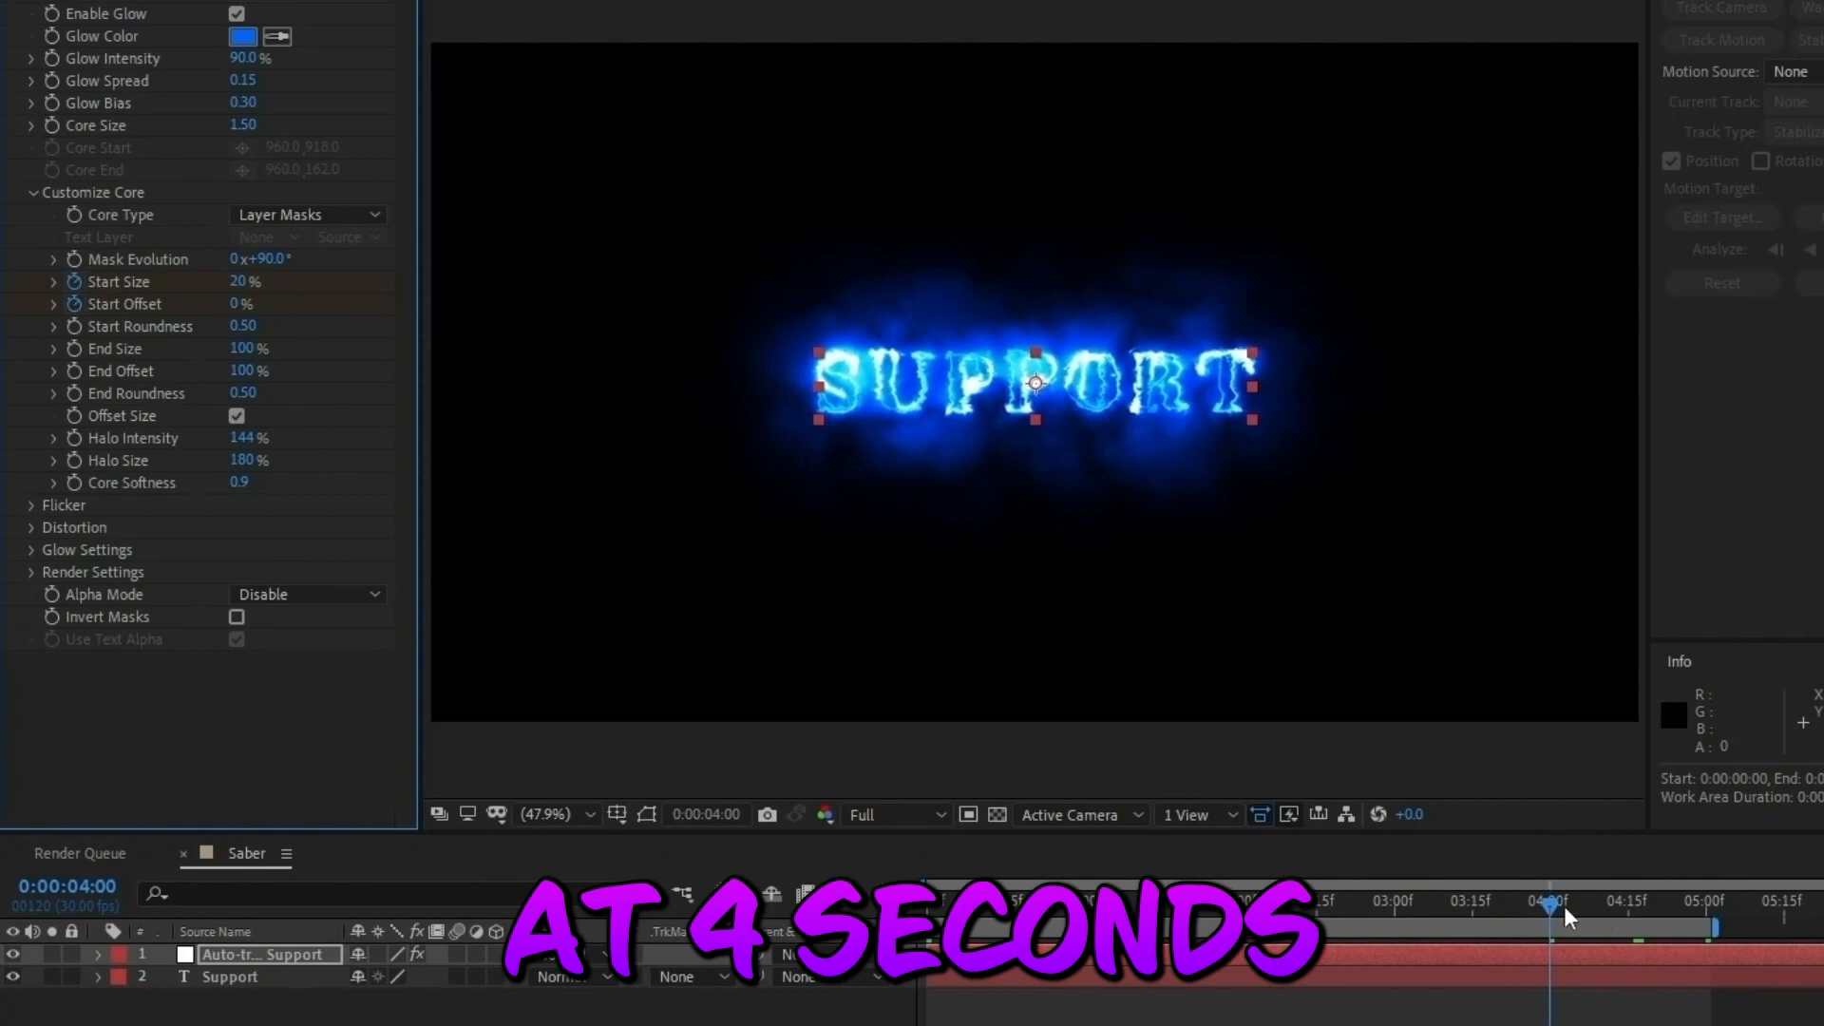
left_click_drag(1550, 902, 926, 903)
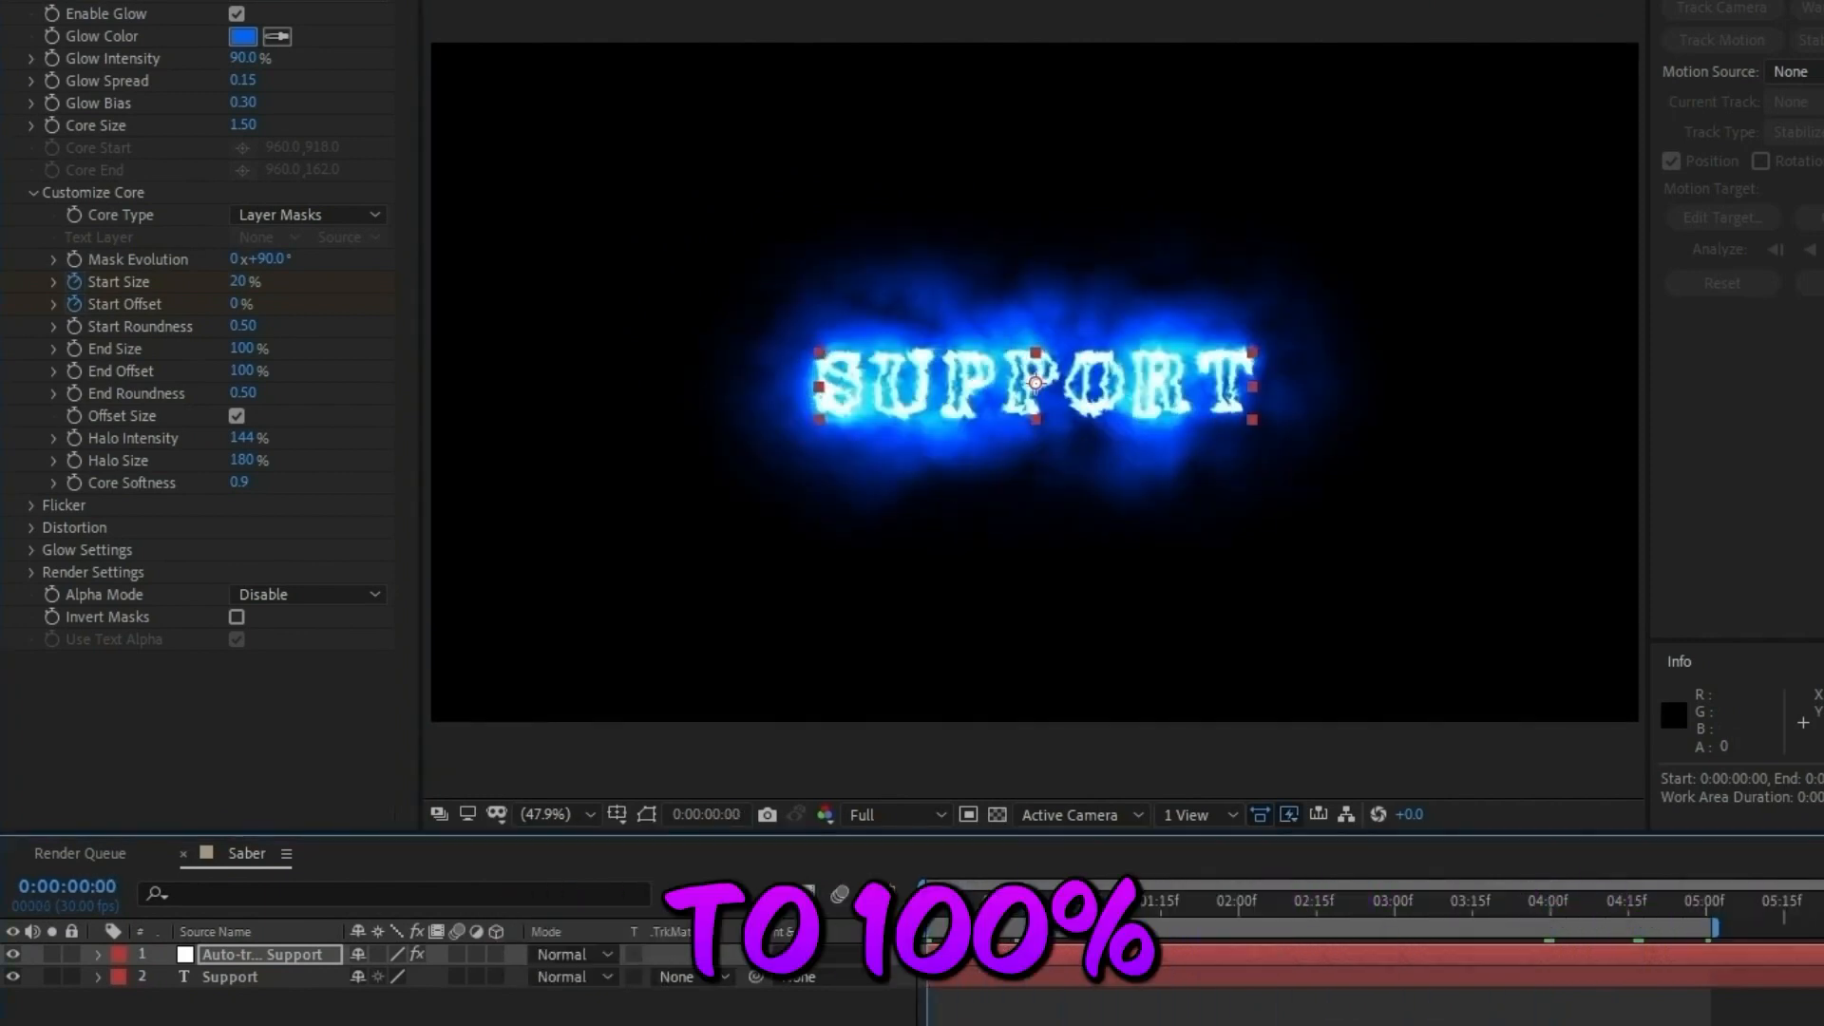
left_click(240, 304)
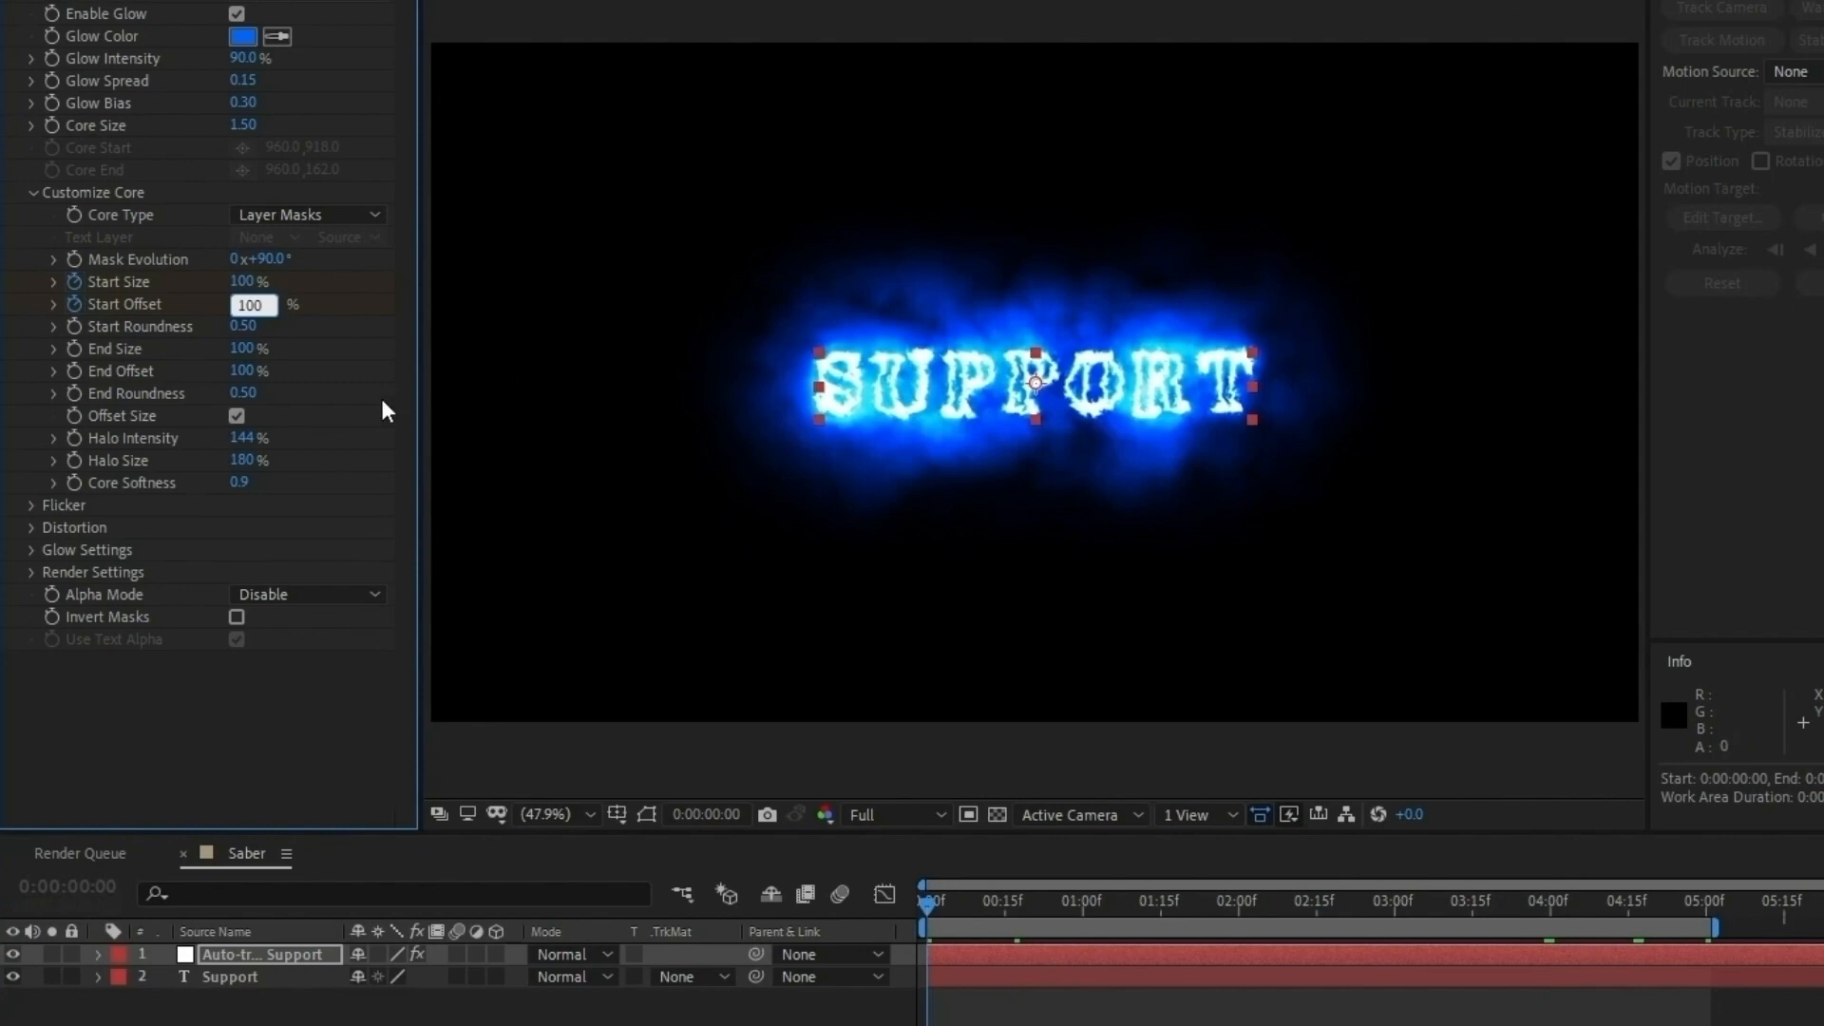
key("Return")
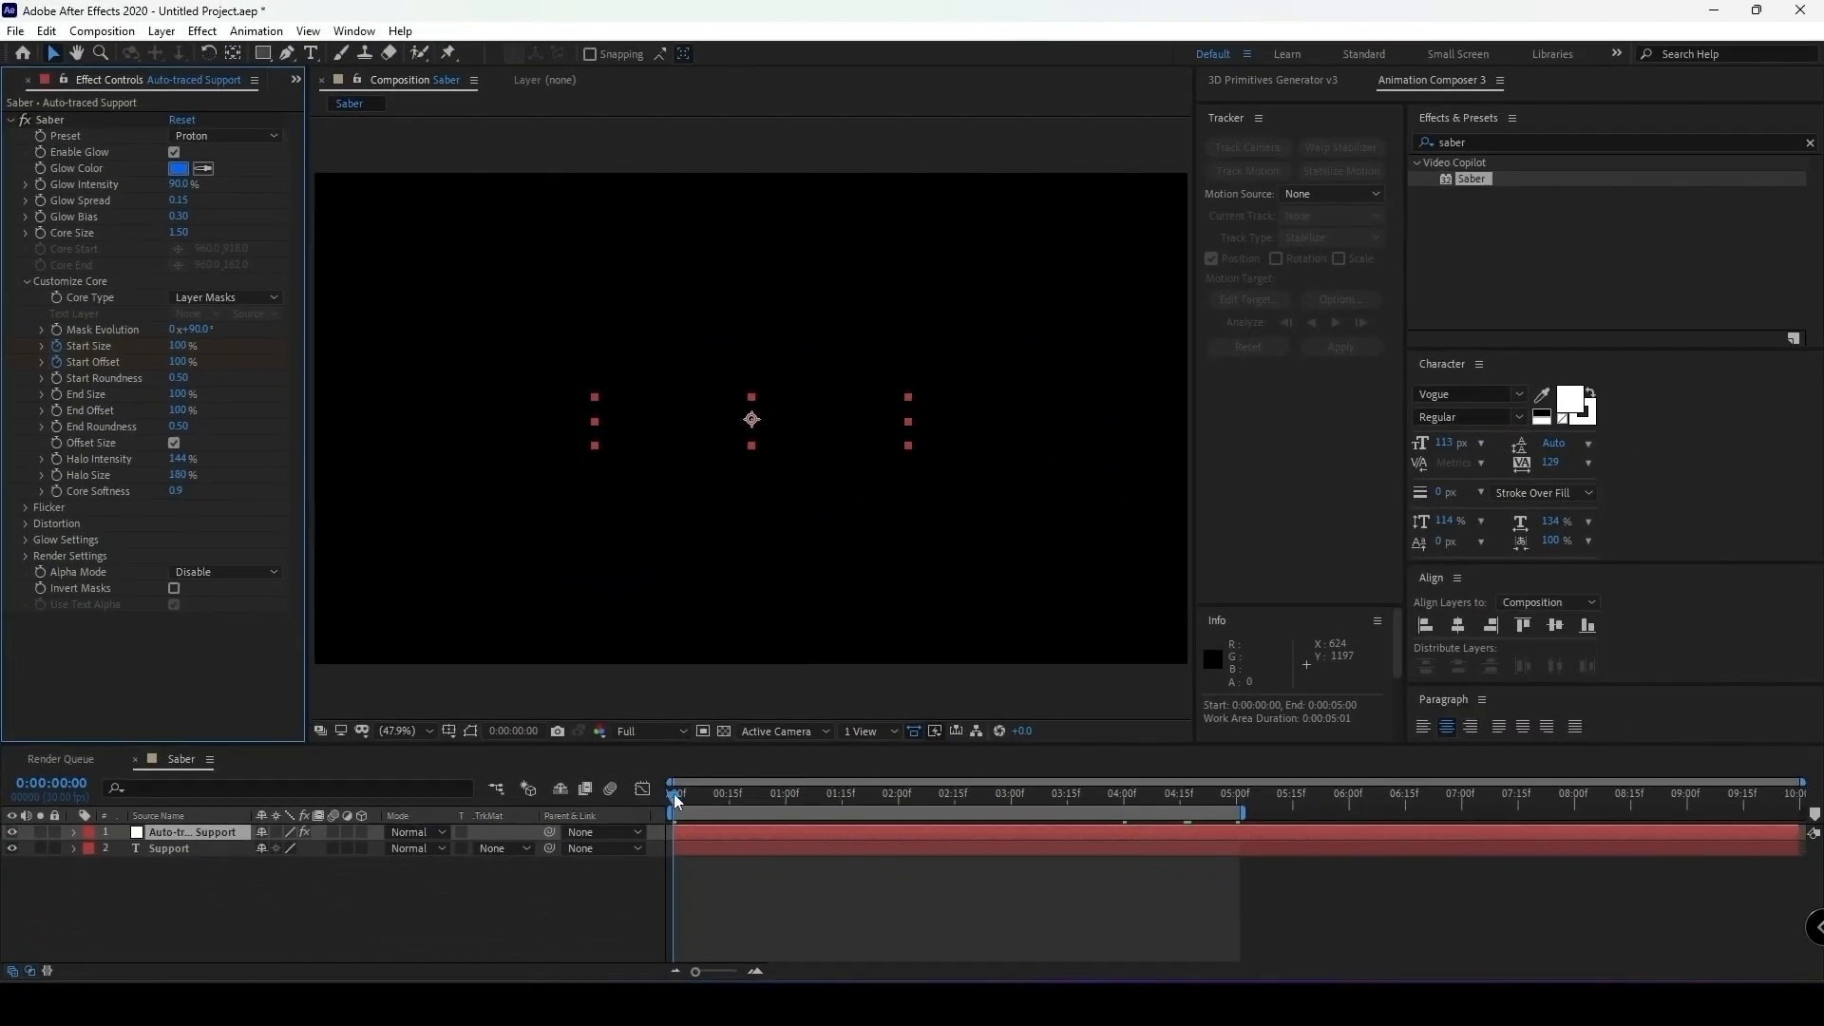
left_click_drag(712, 811, 951, 850)
Set Saber's End Size to 0%.
key("Home")
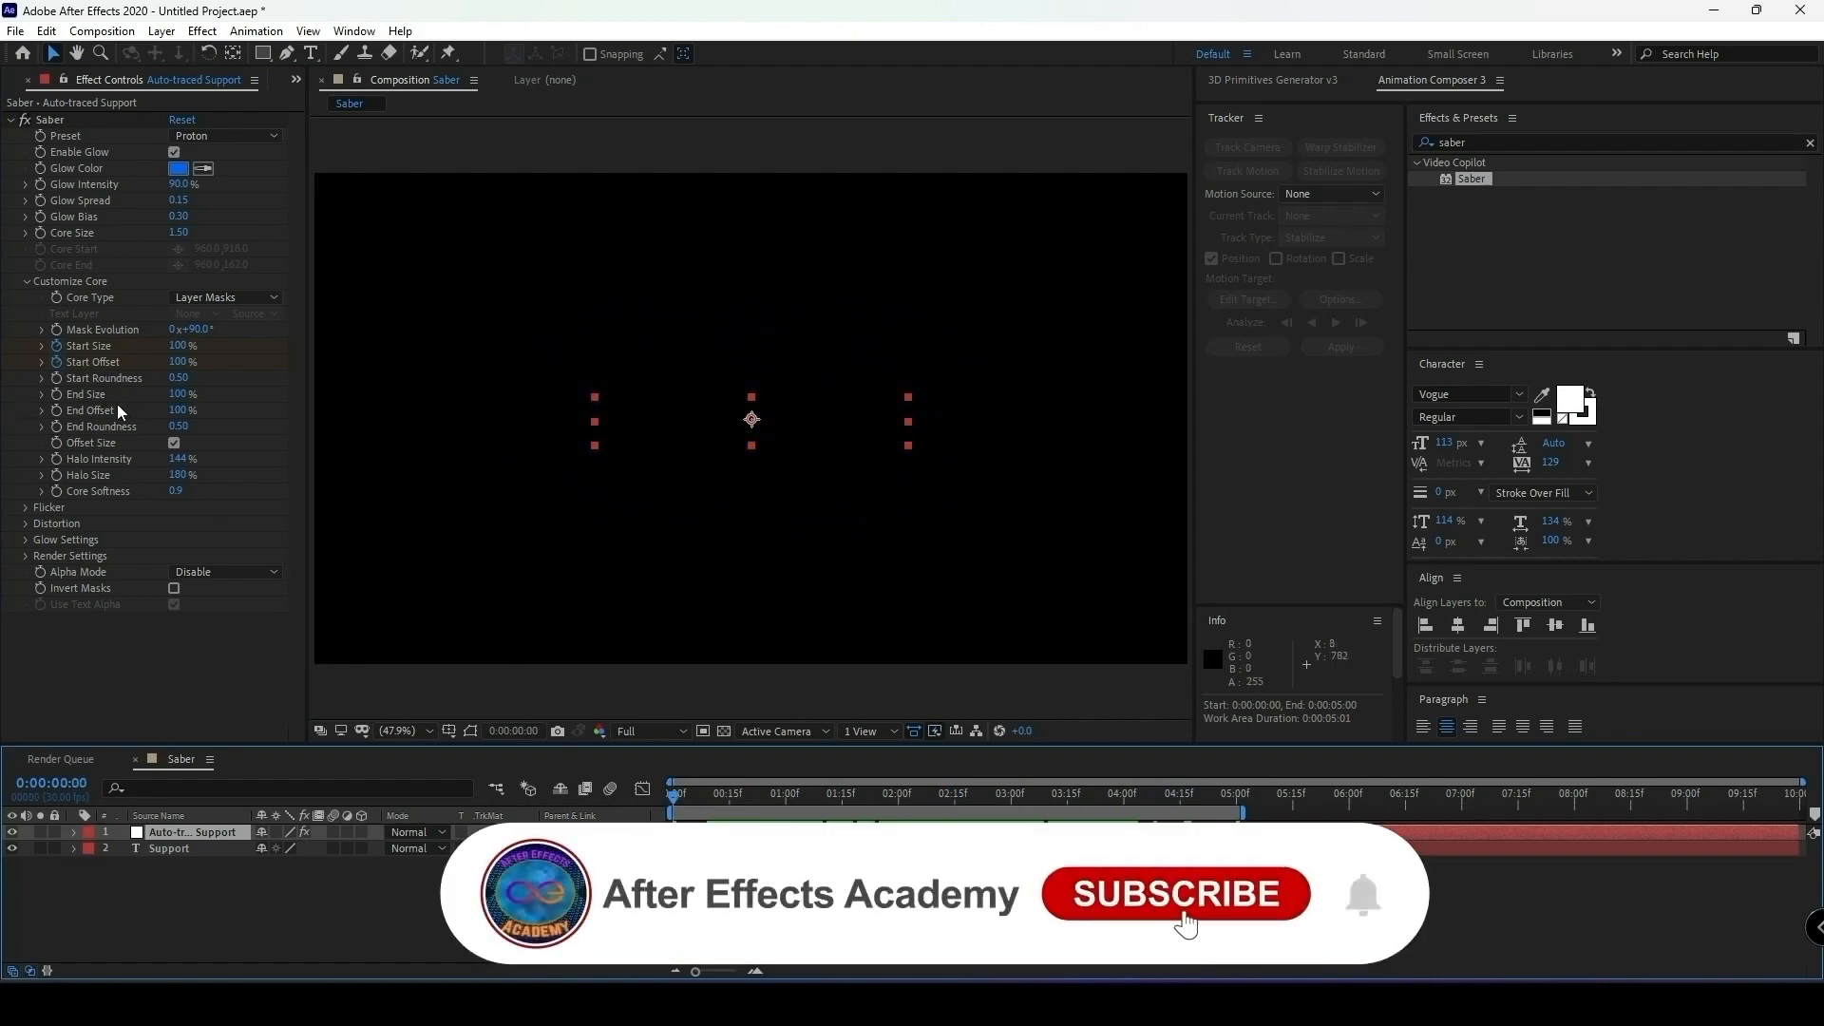
left_click(183, 394)
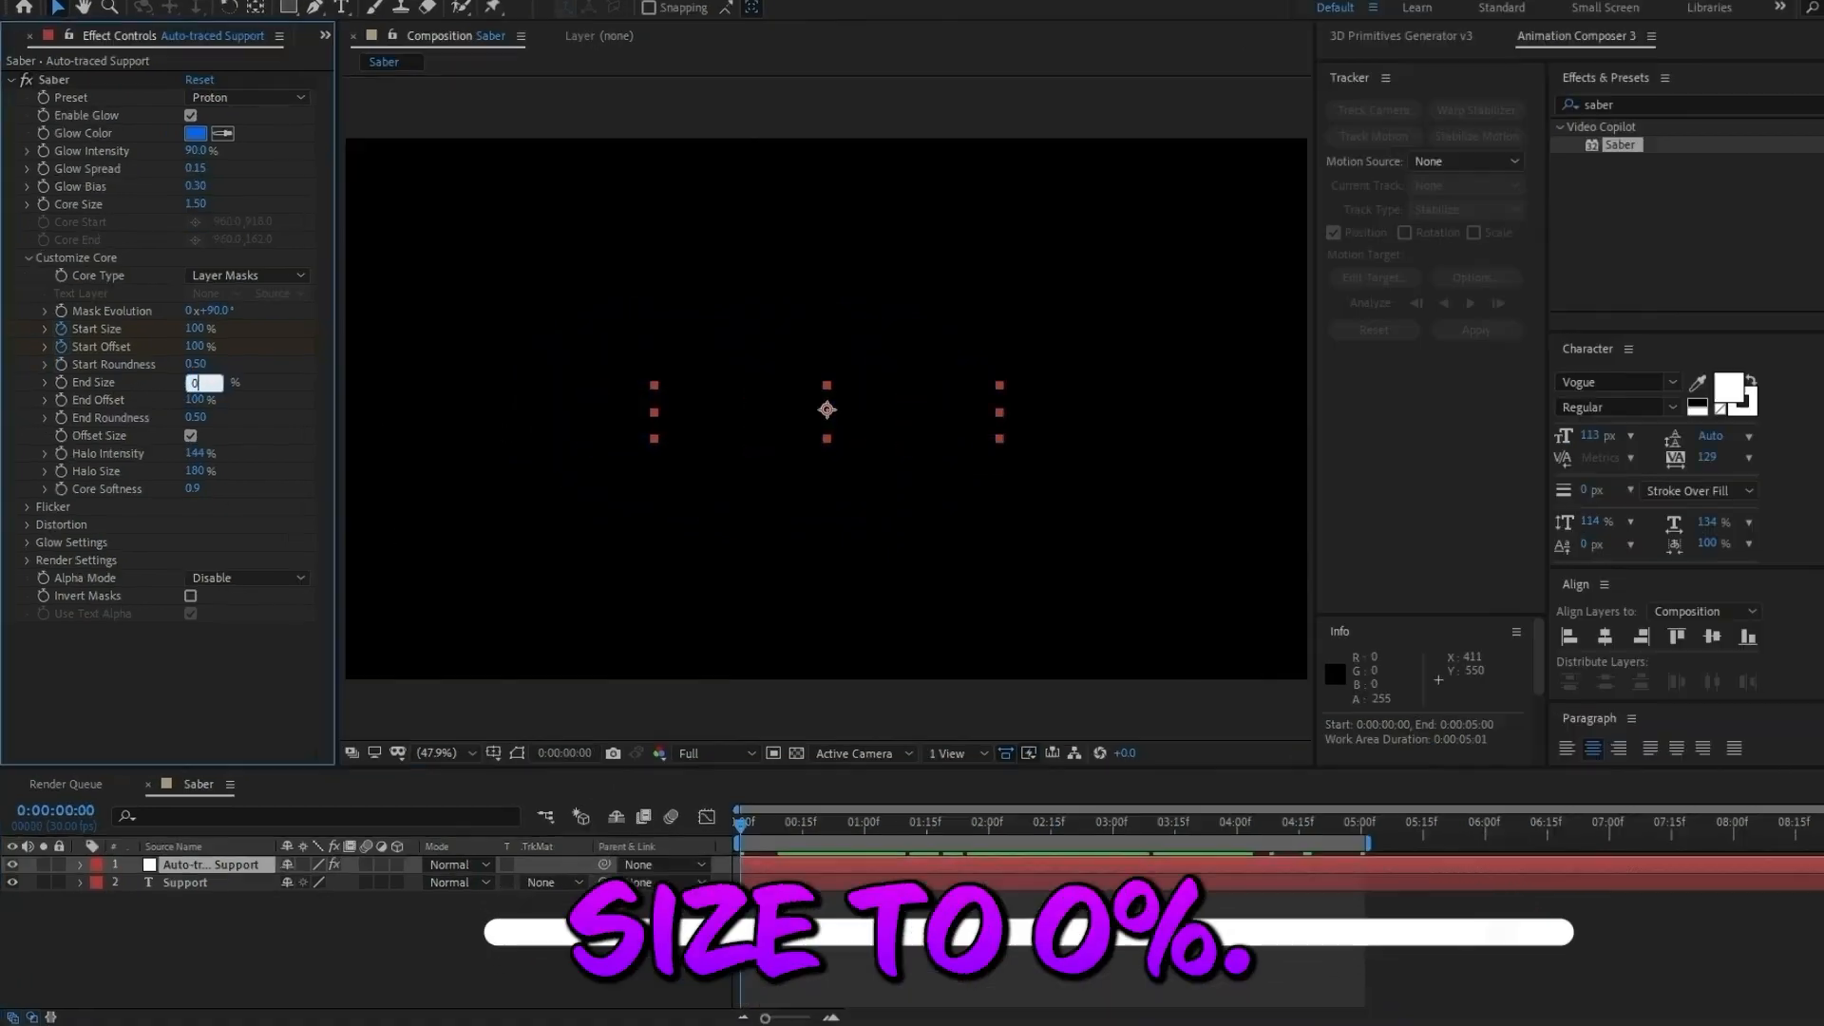
type("0")
key("Return")
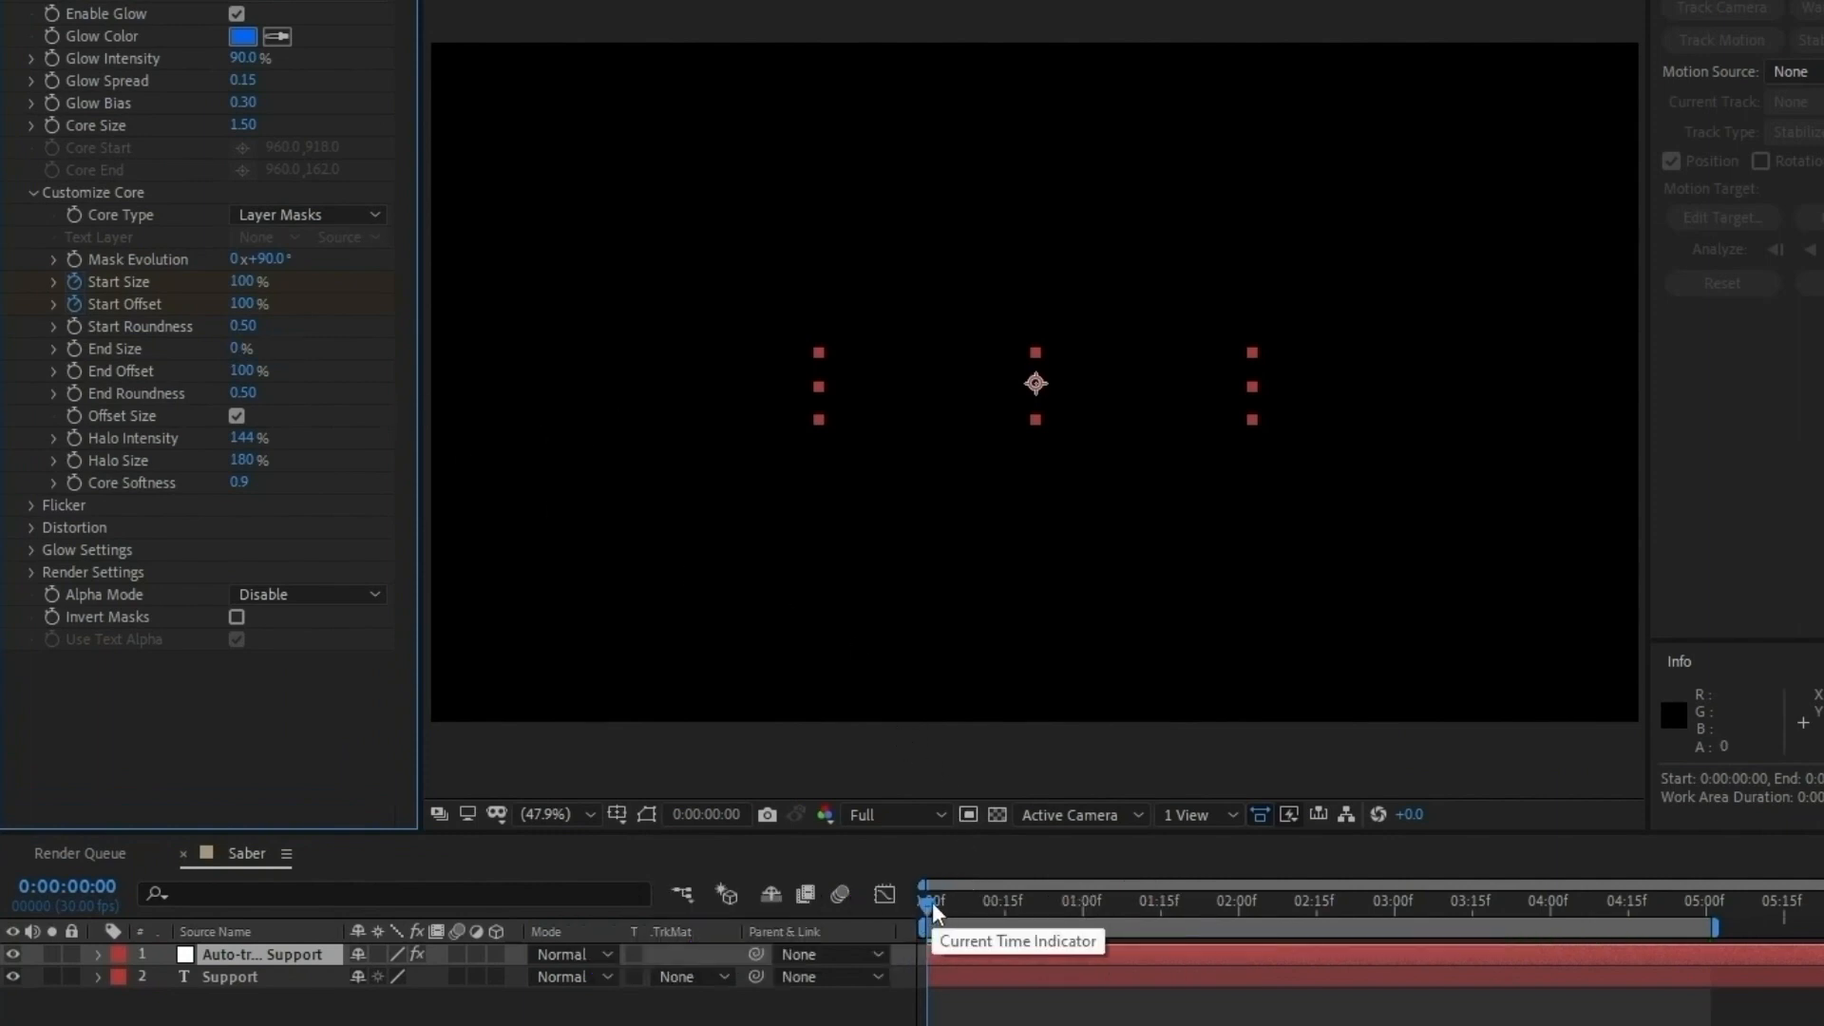
Keyframe Saber's End Offset from 100% at 4 seconds to 0% at 5 seconds.
left_click_drag(932, 903, 1556, 976)
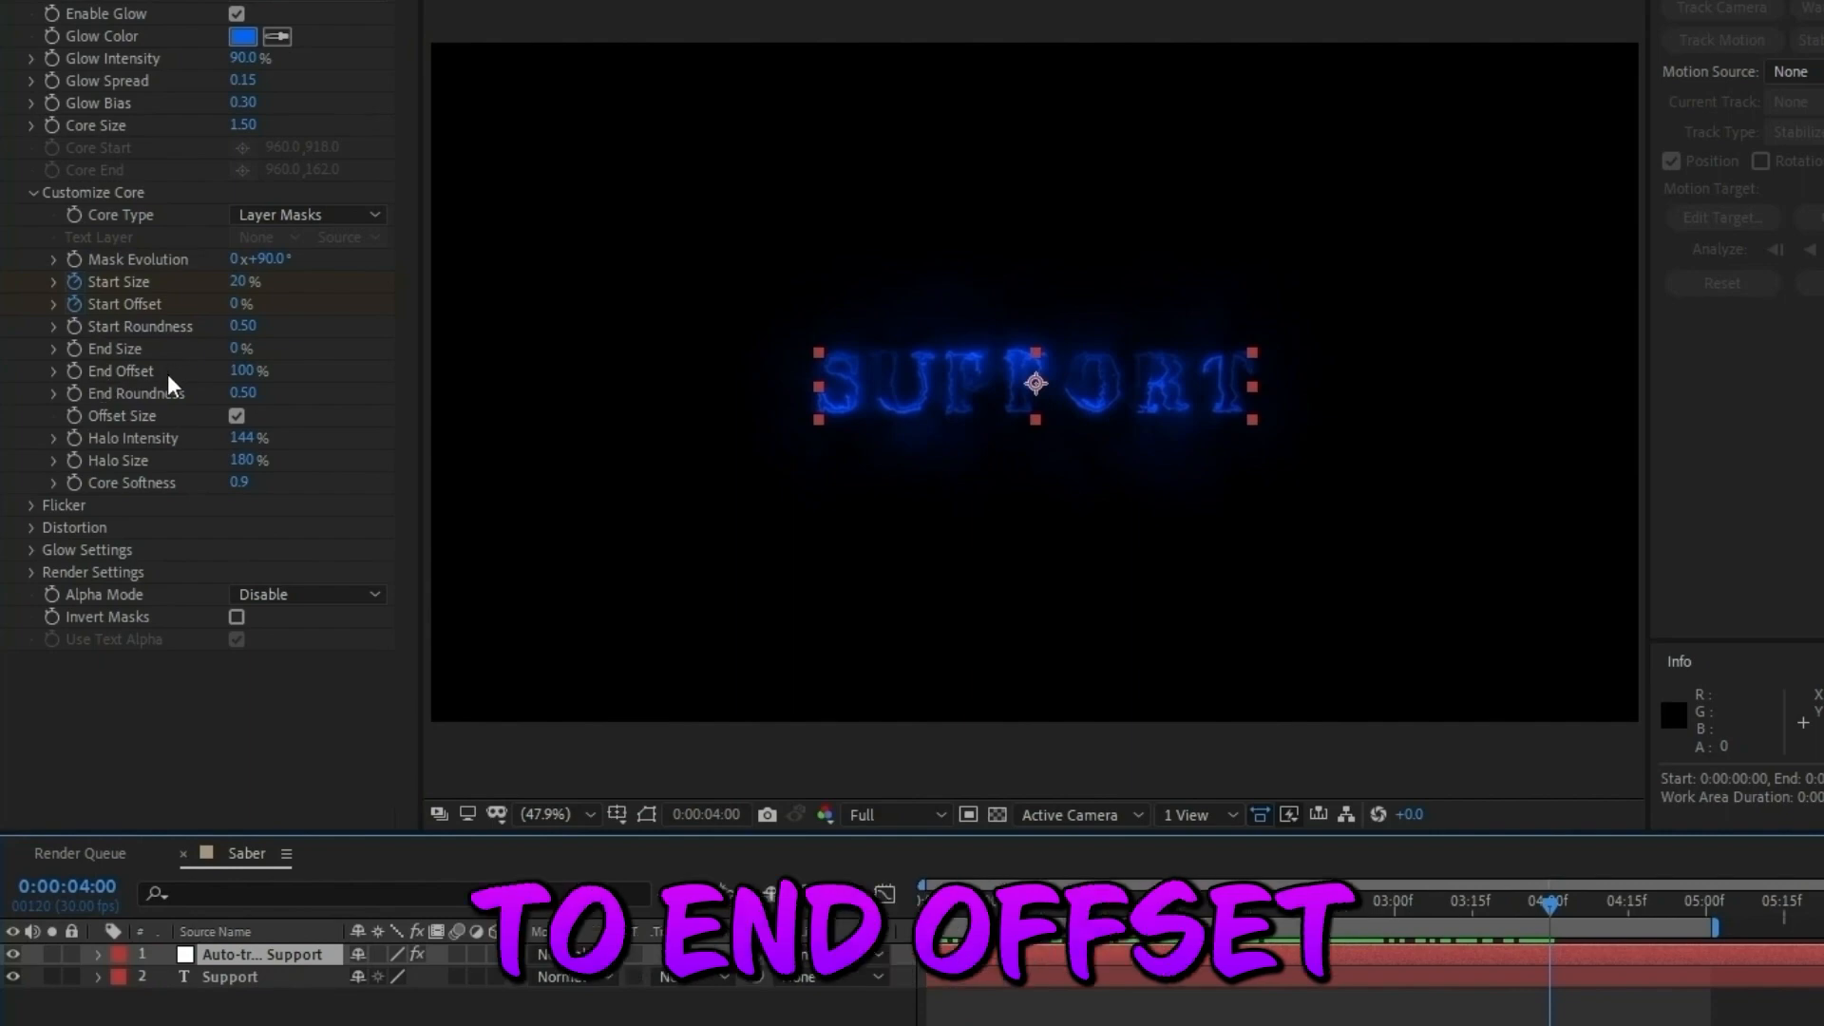
left_click(75, 371)
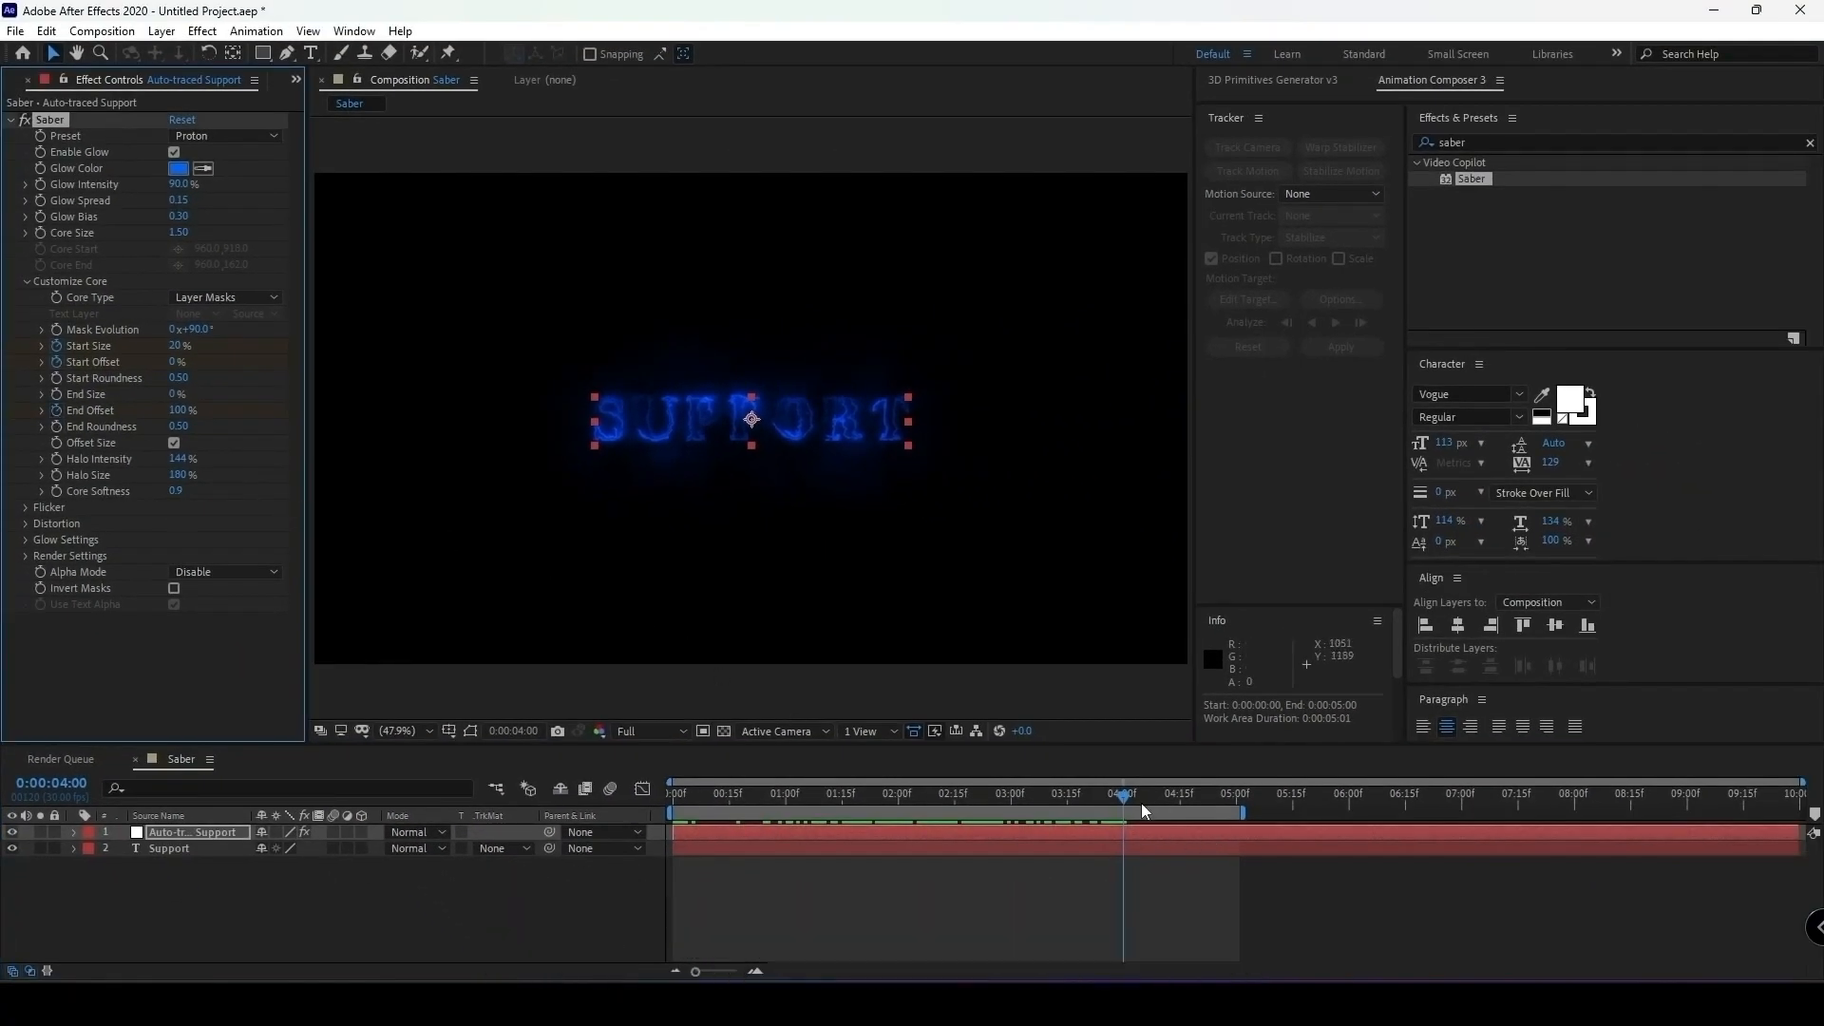
left_click_drag(1126, 800, 1239, 807)
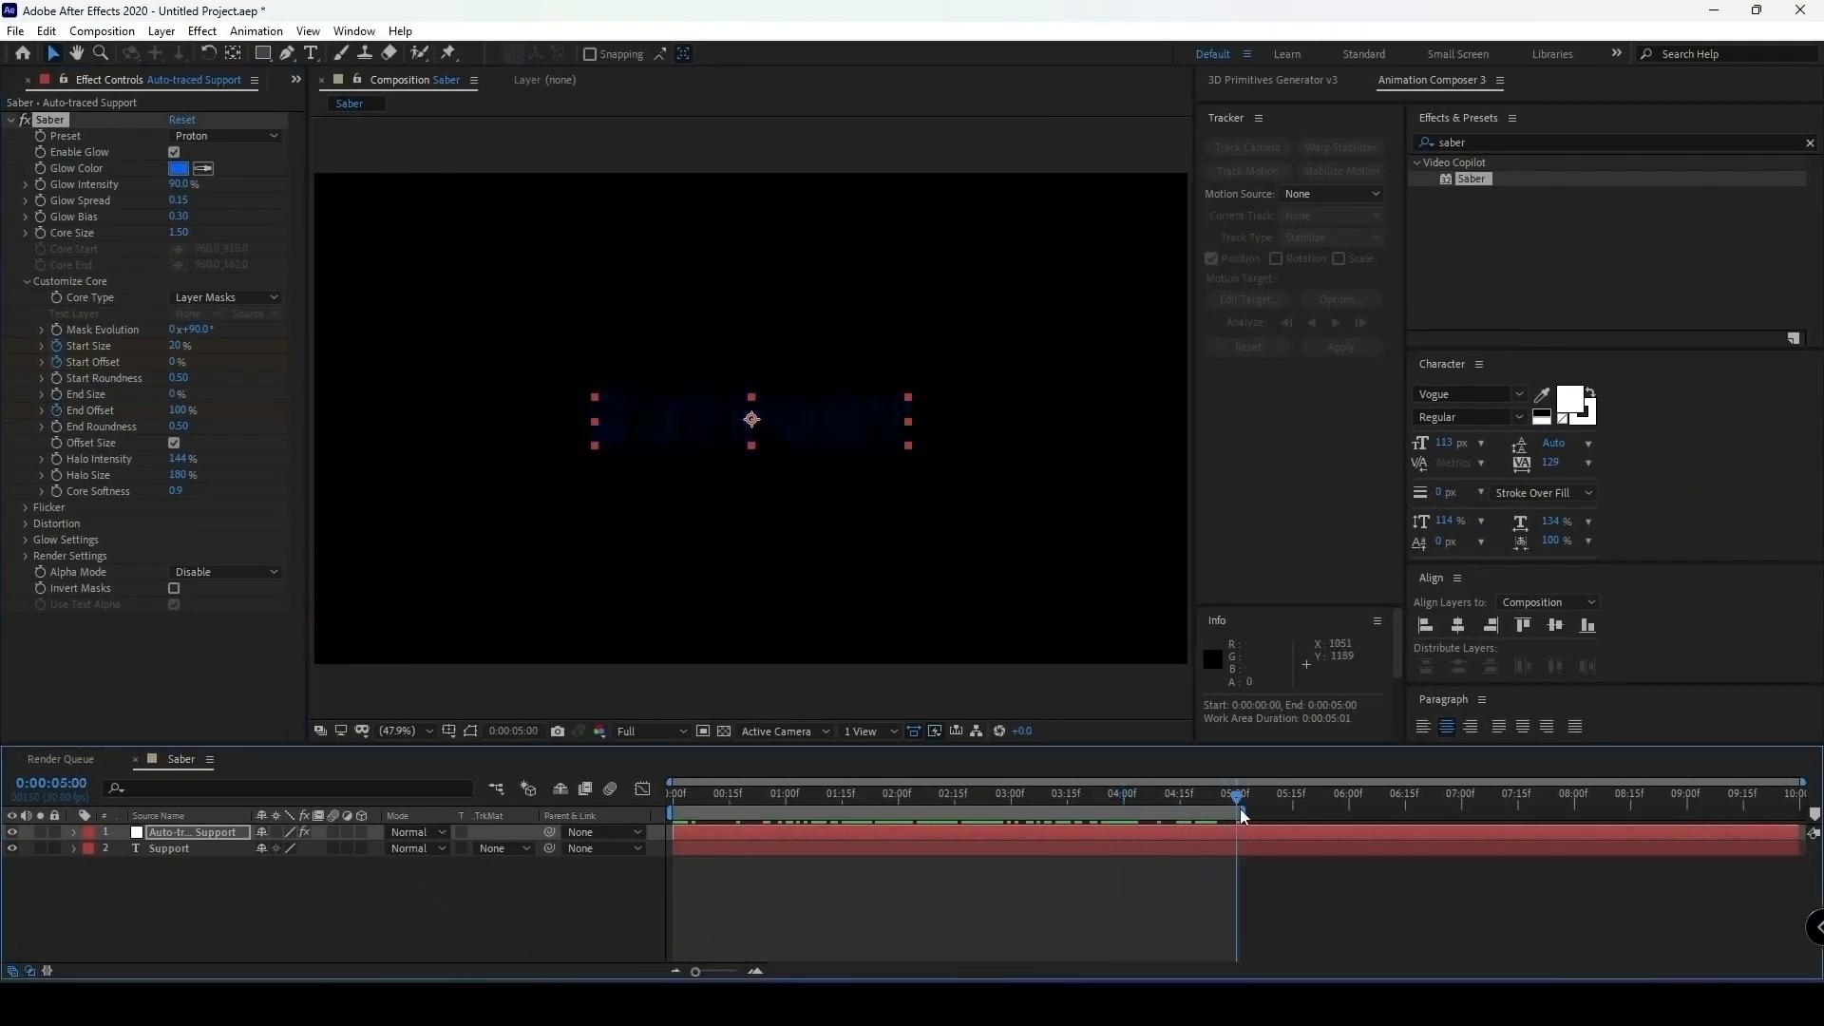
left_click(176, 409)
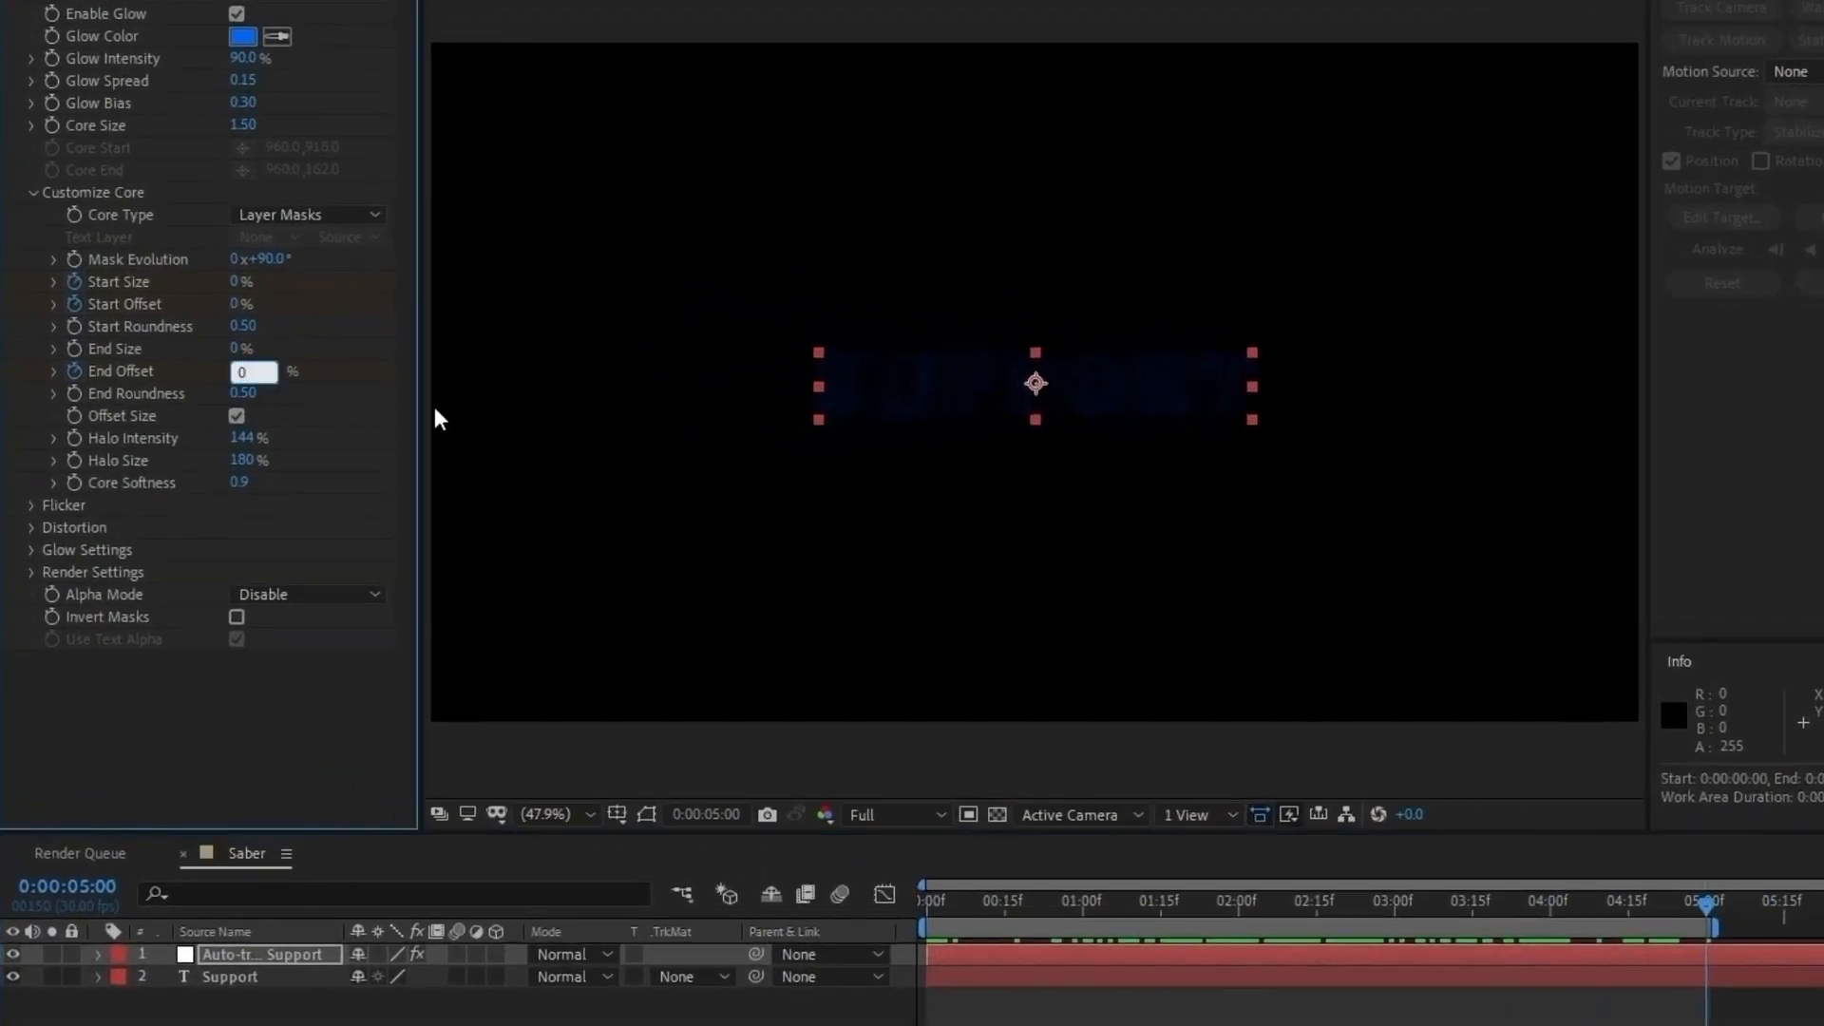
key("Return")
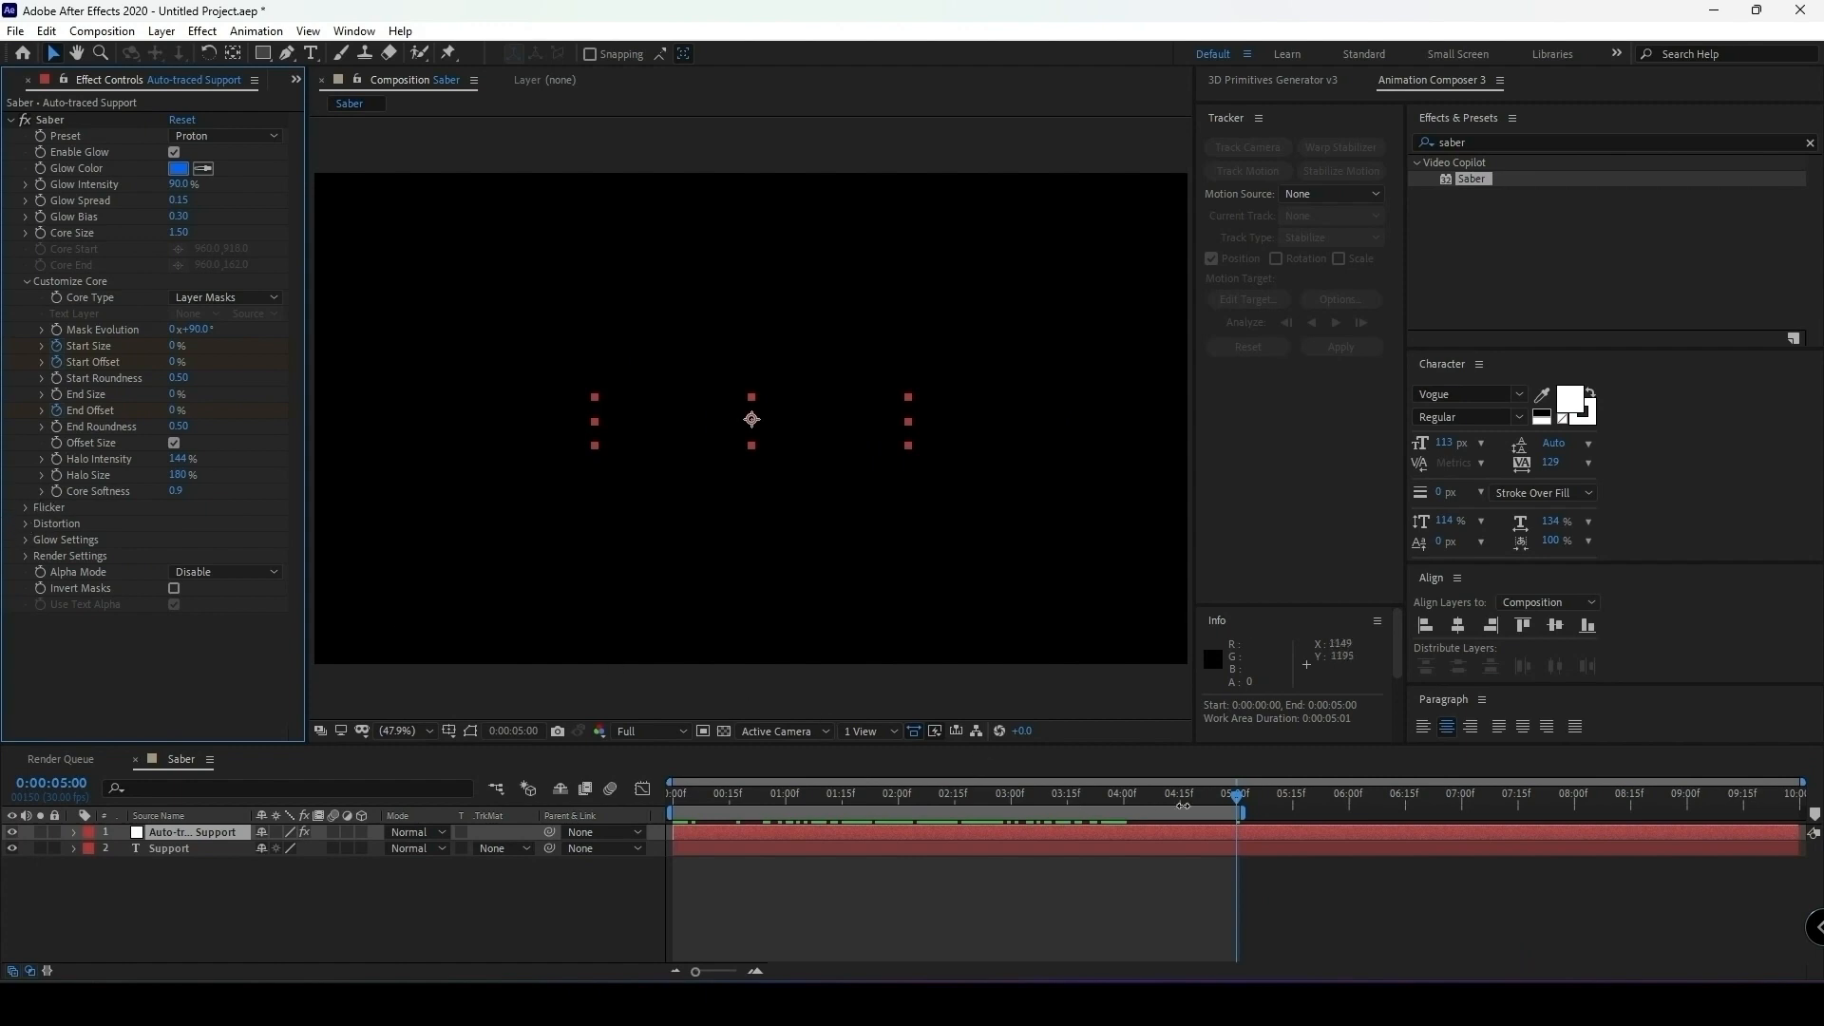
left_click_drag(1240, 801, 1136, 865)
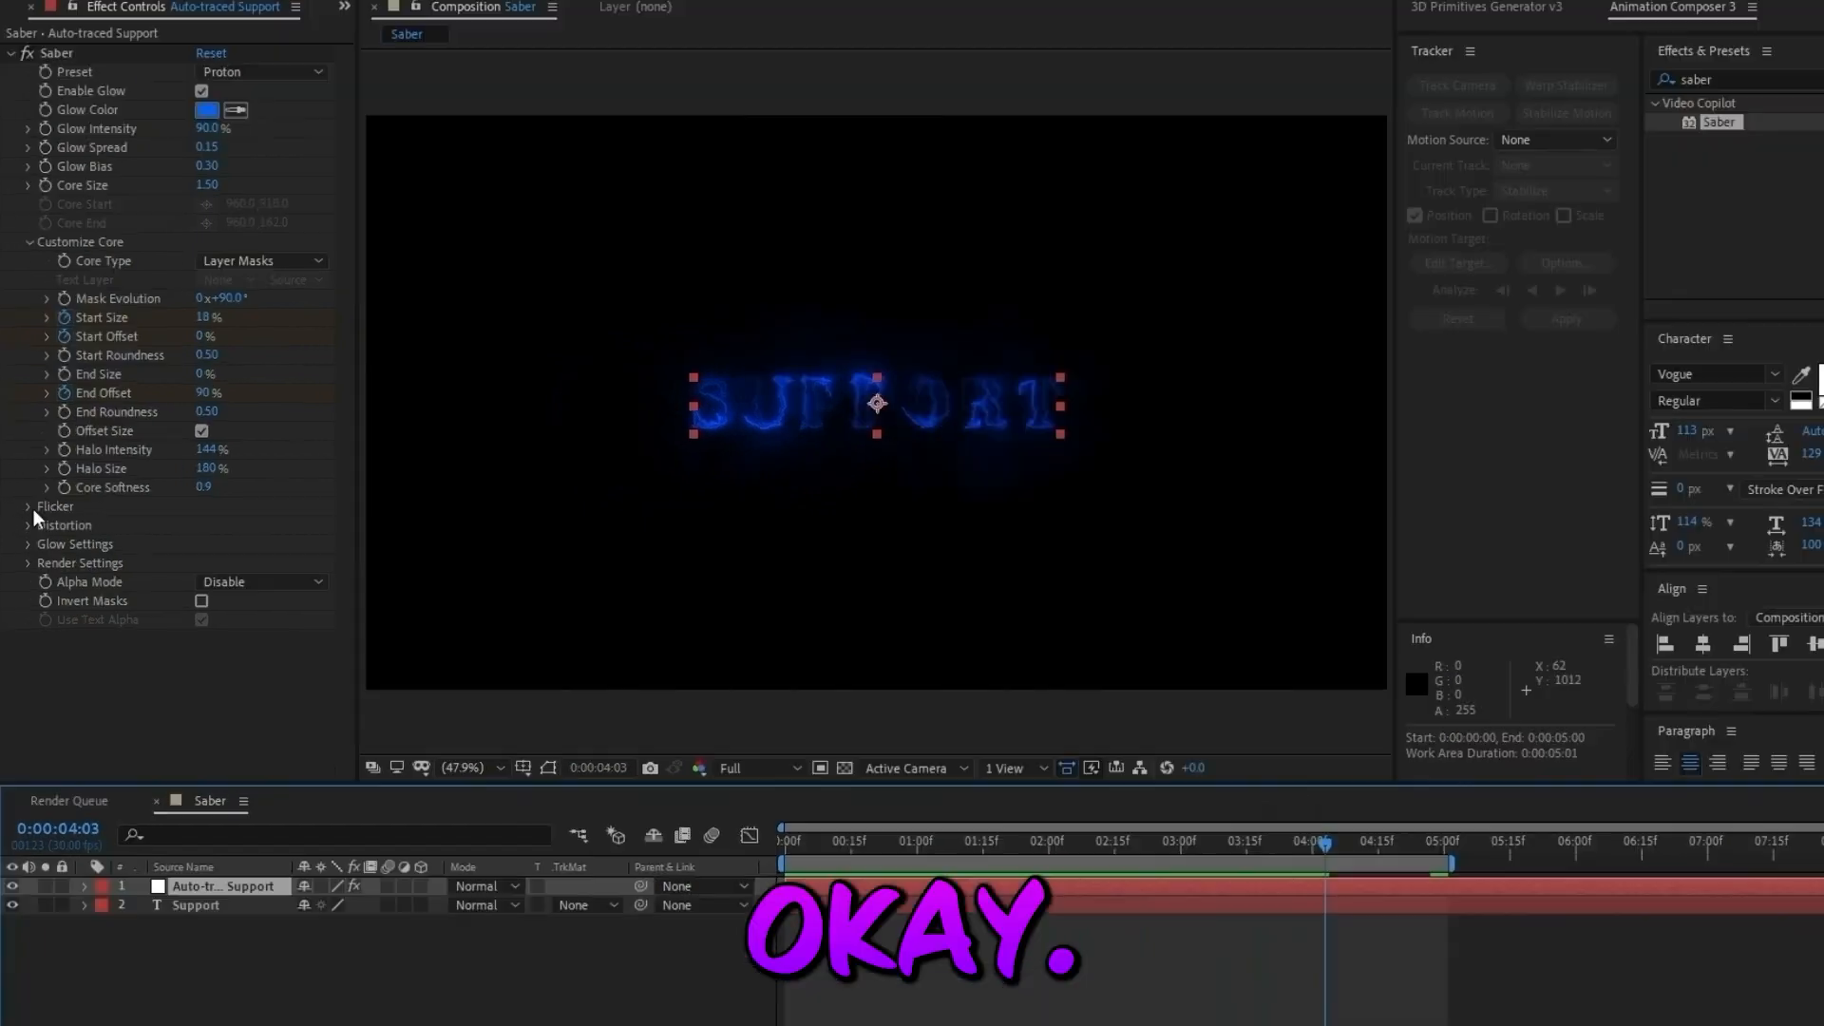
Set Saber's Flicker Intensity to 60%.
left_click(27, 507)
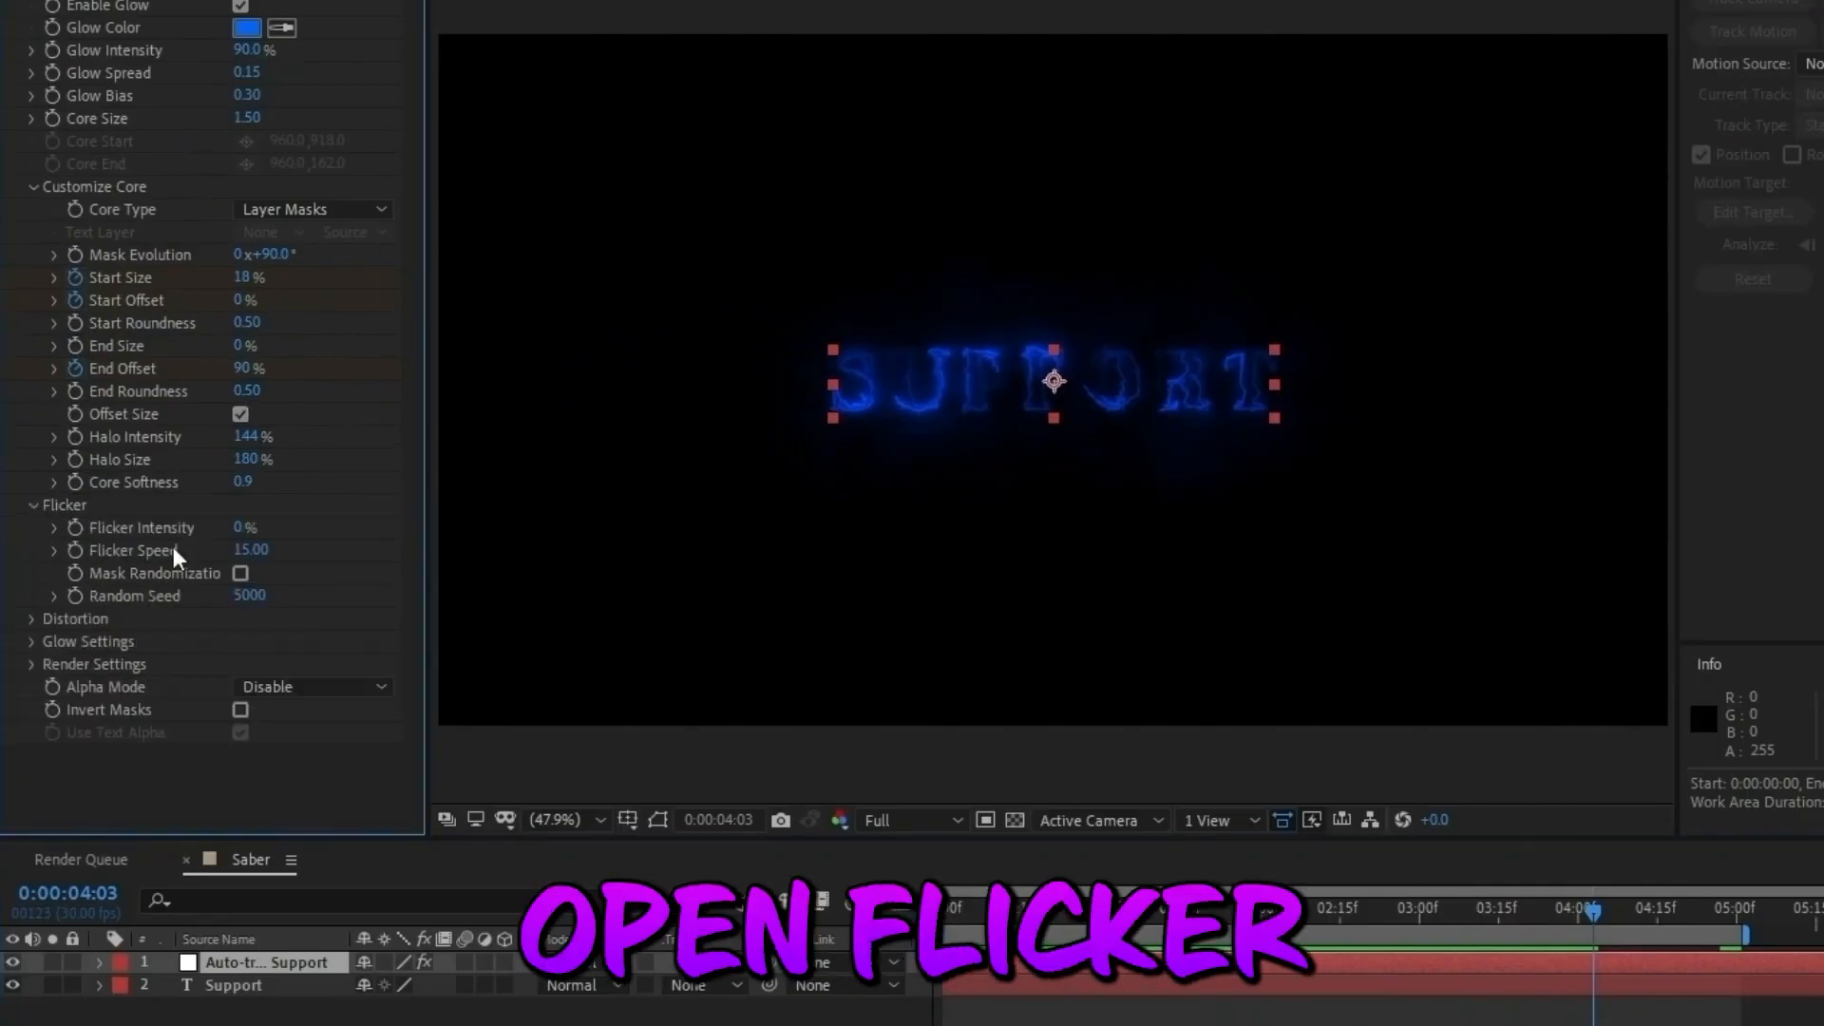
left_click(244, 527)
type("60")
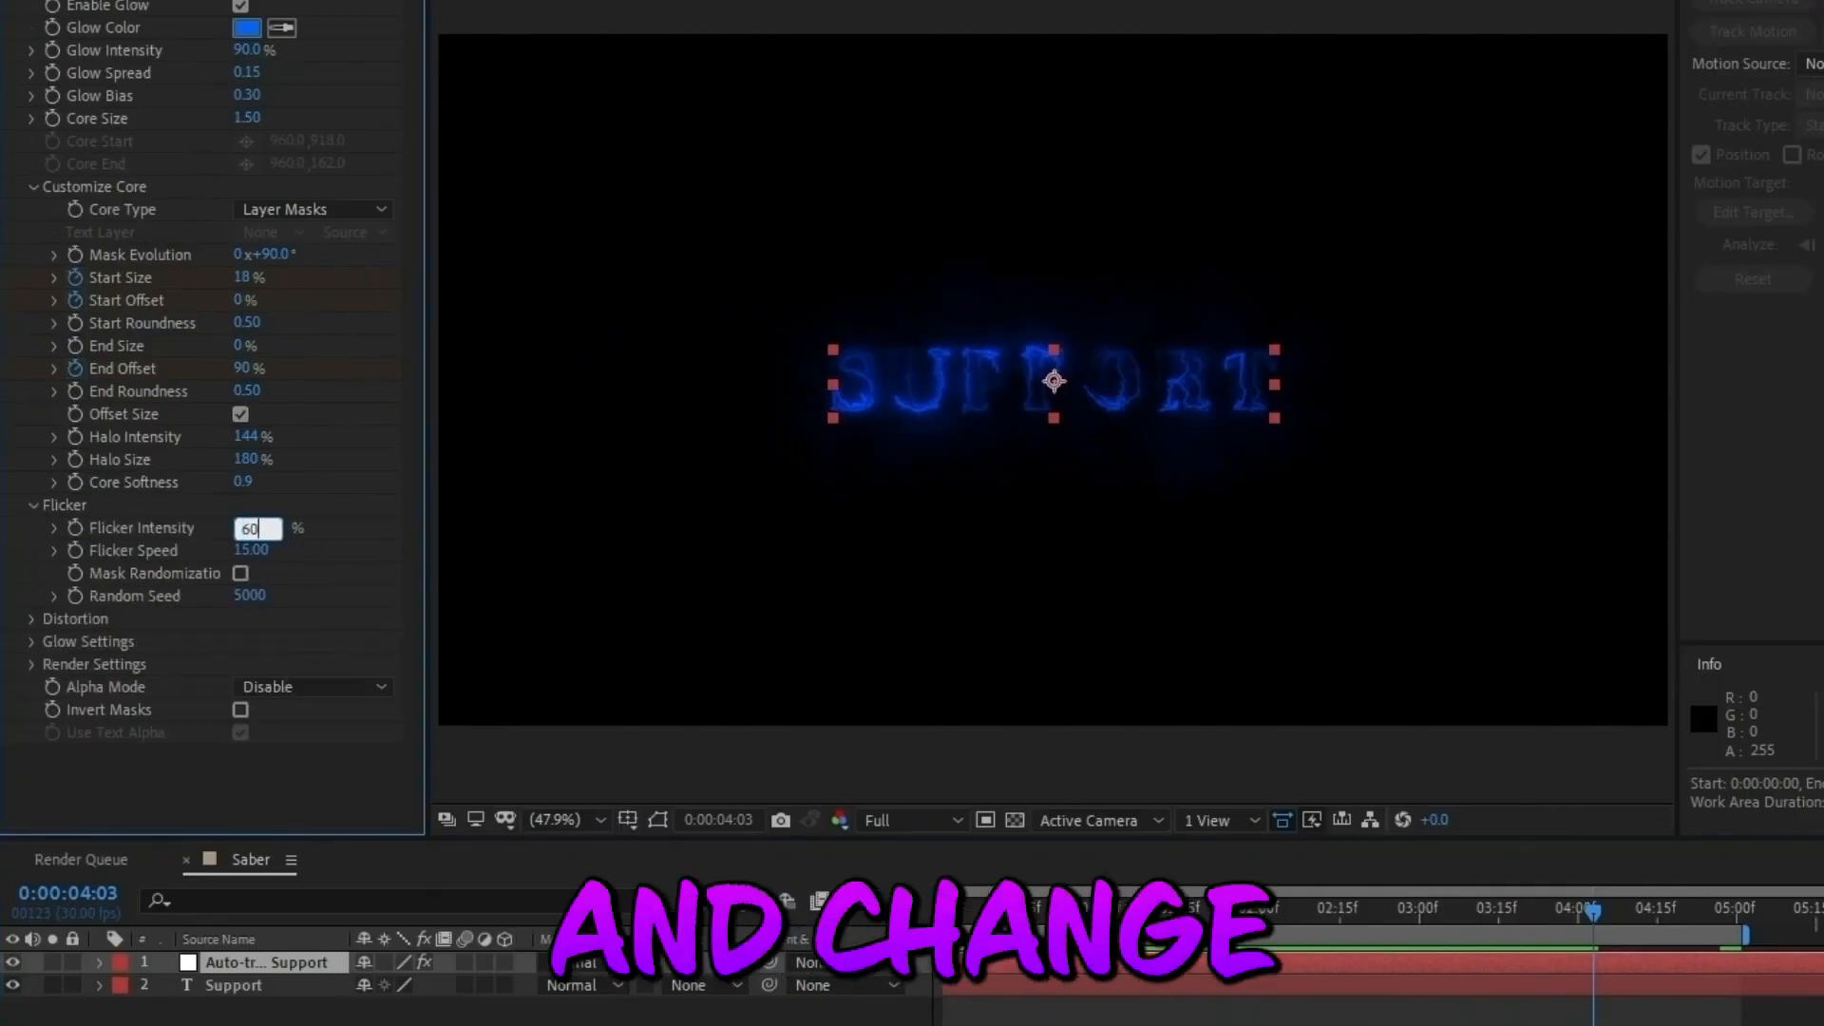
left_click(374, 561)
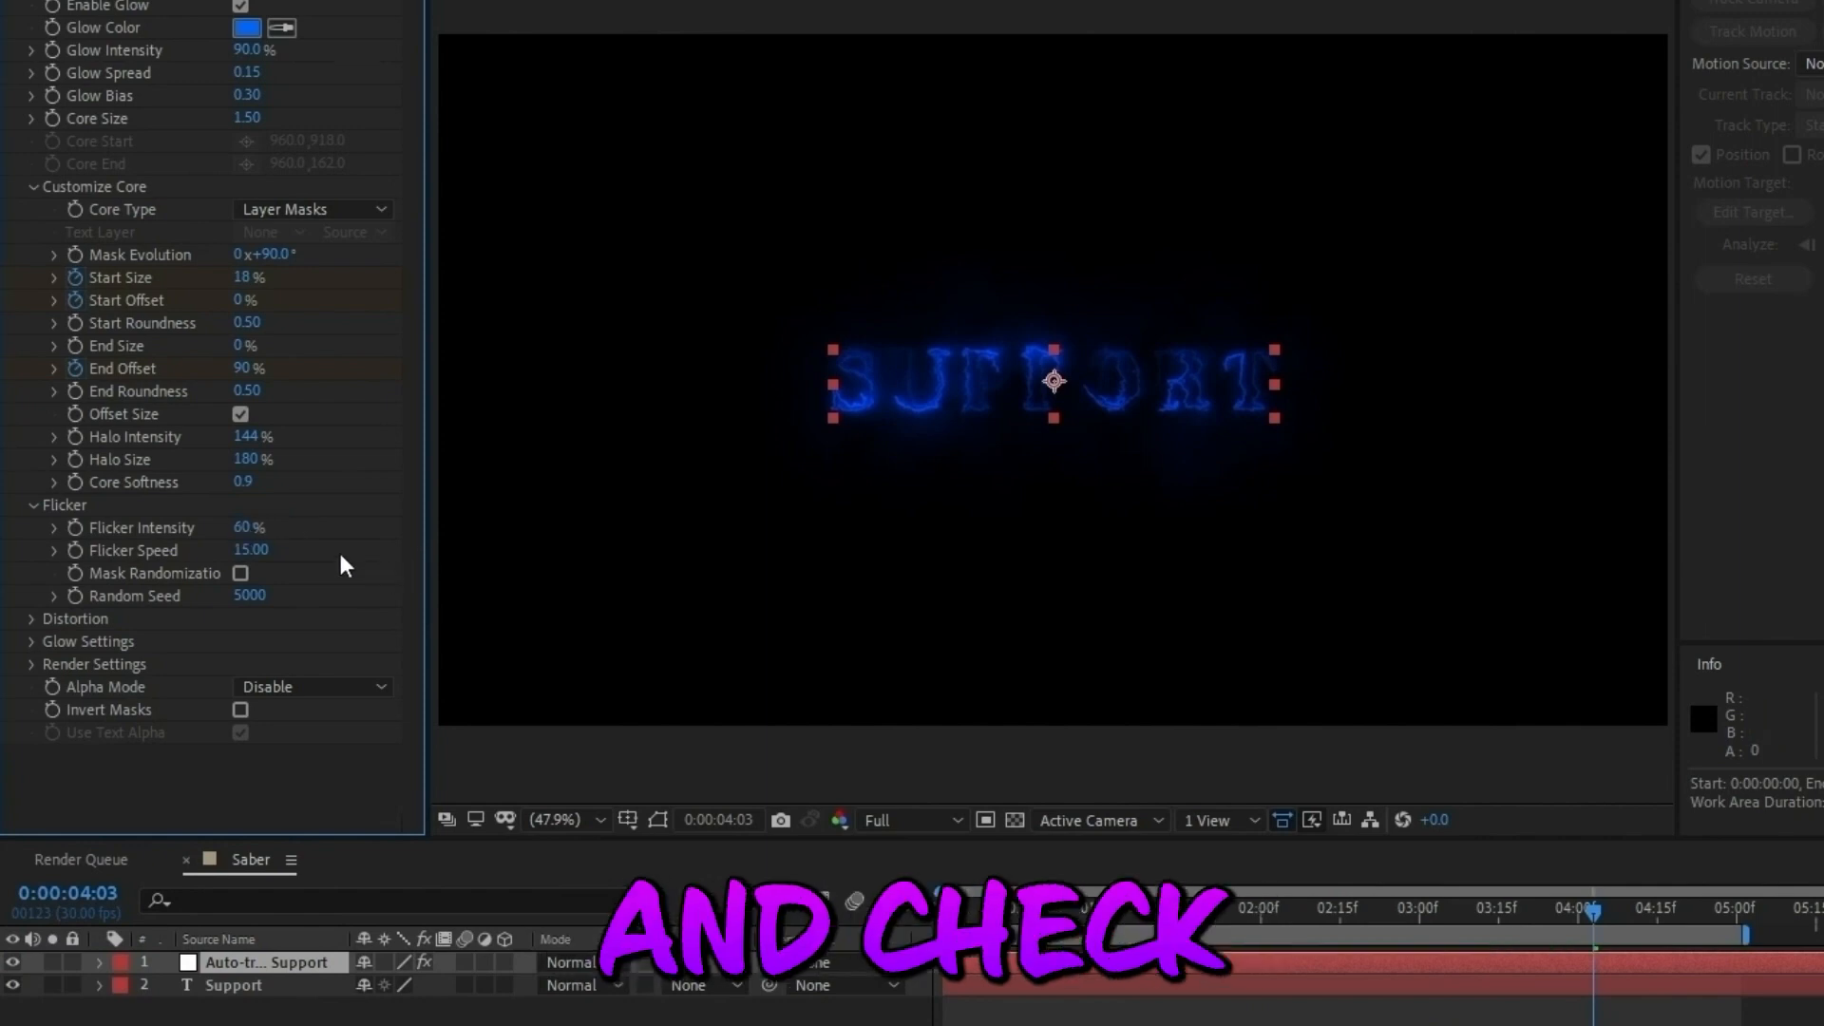
Set Saber's Flicker Speed to 20 and enable Mask Randomization.
left_click(275, 548)
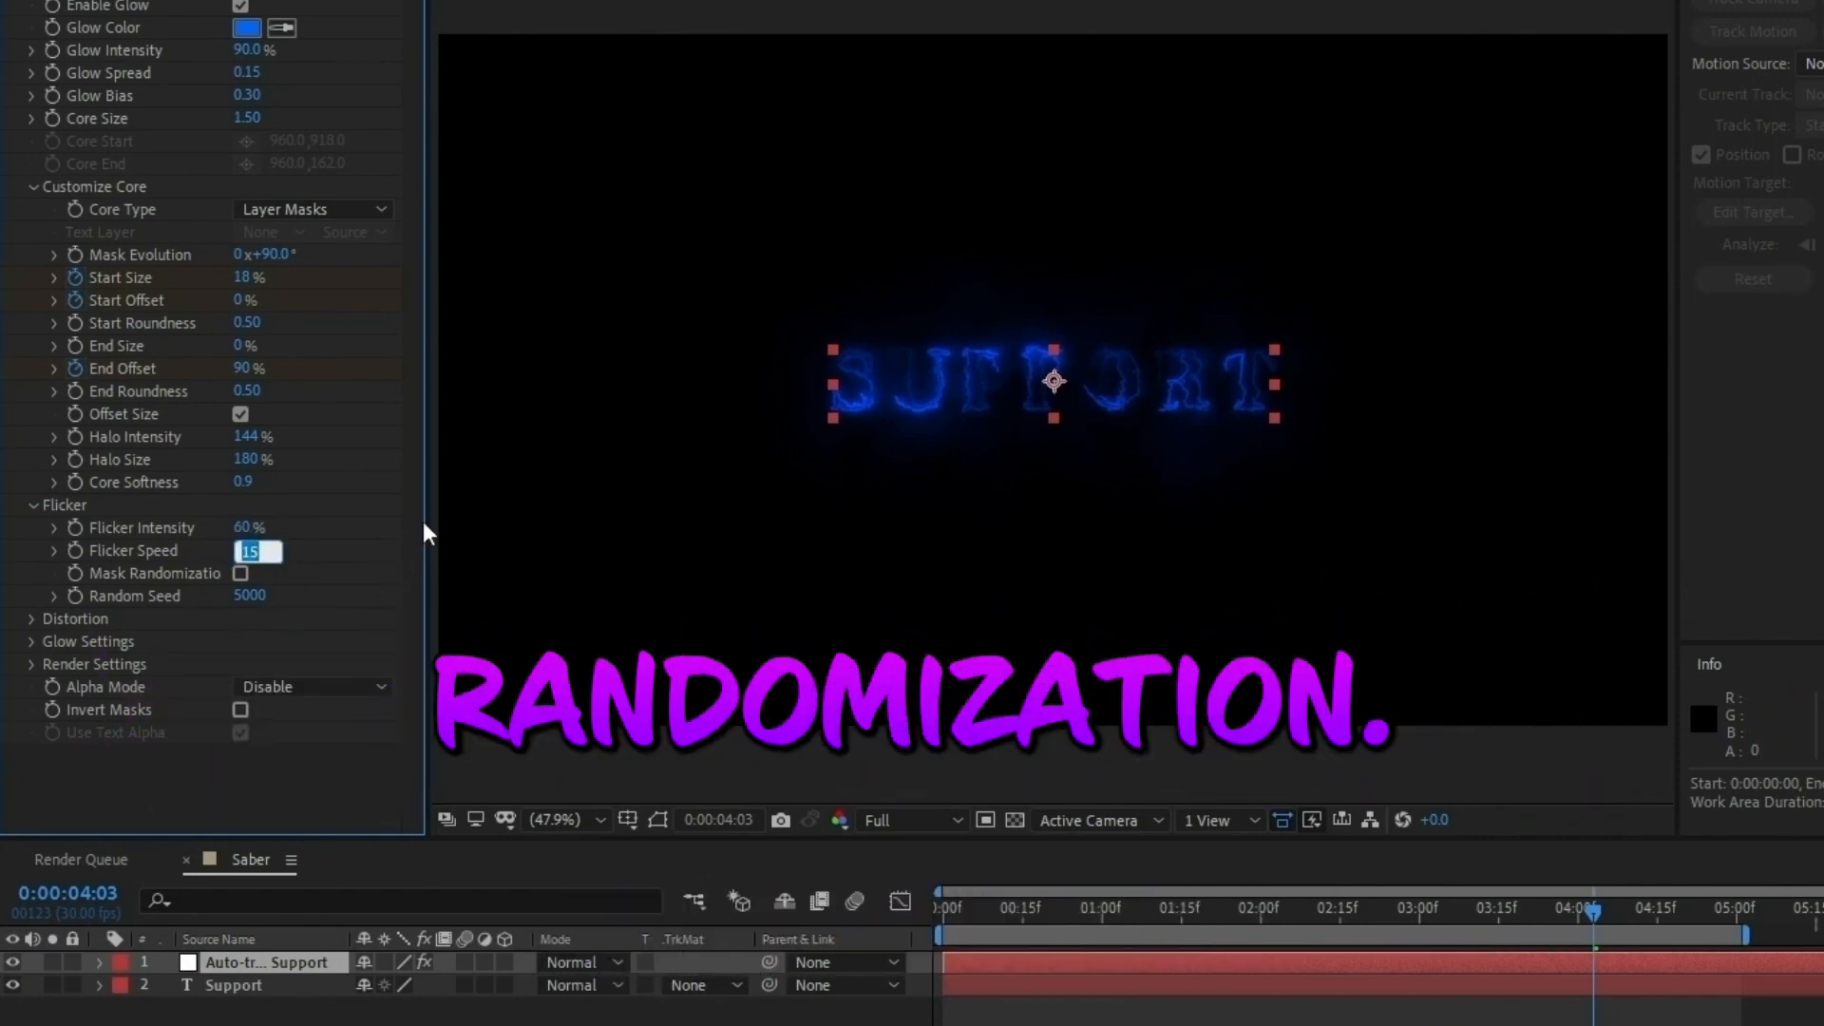
type("20")
left_click(385, 523)
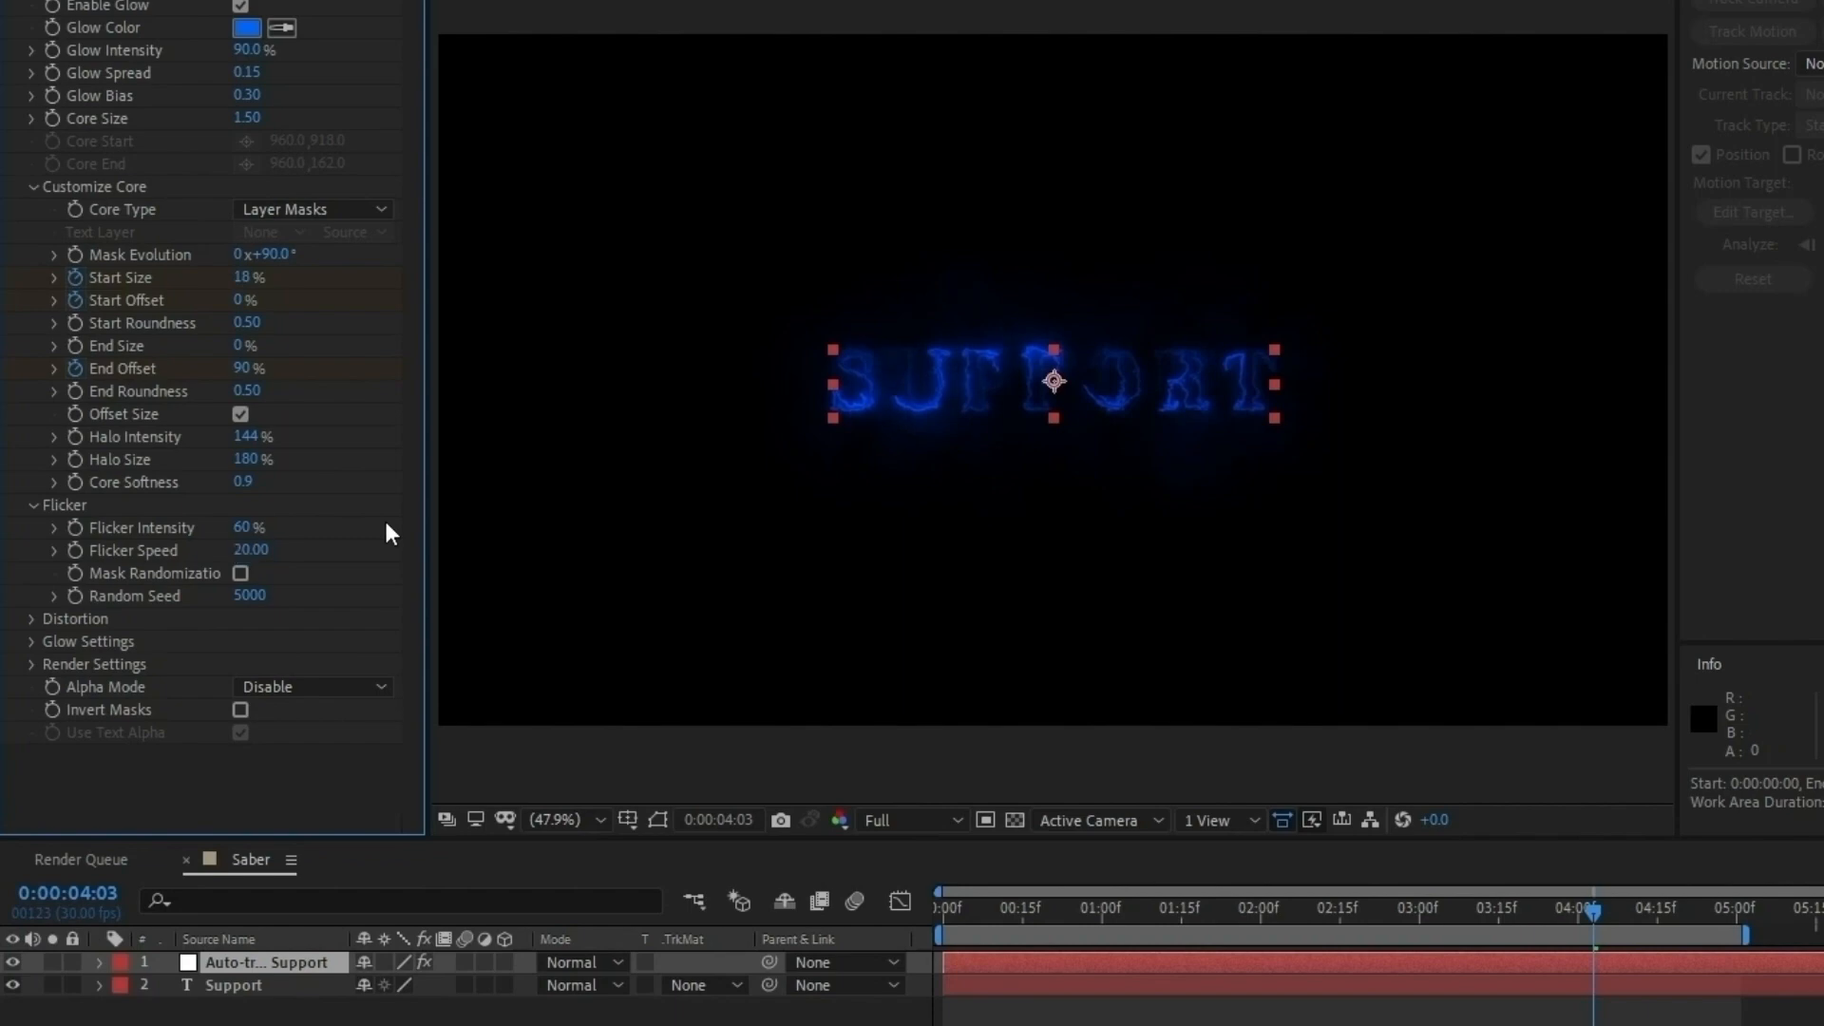
left_click(241, 573)
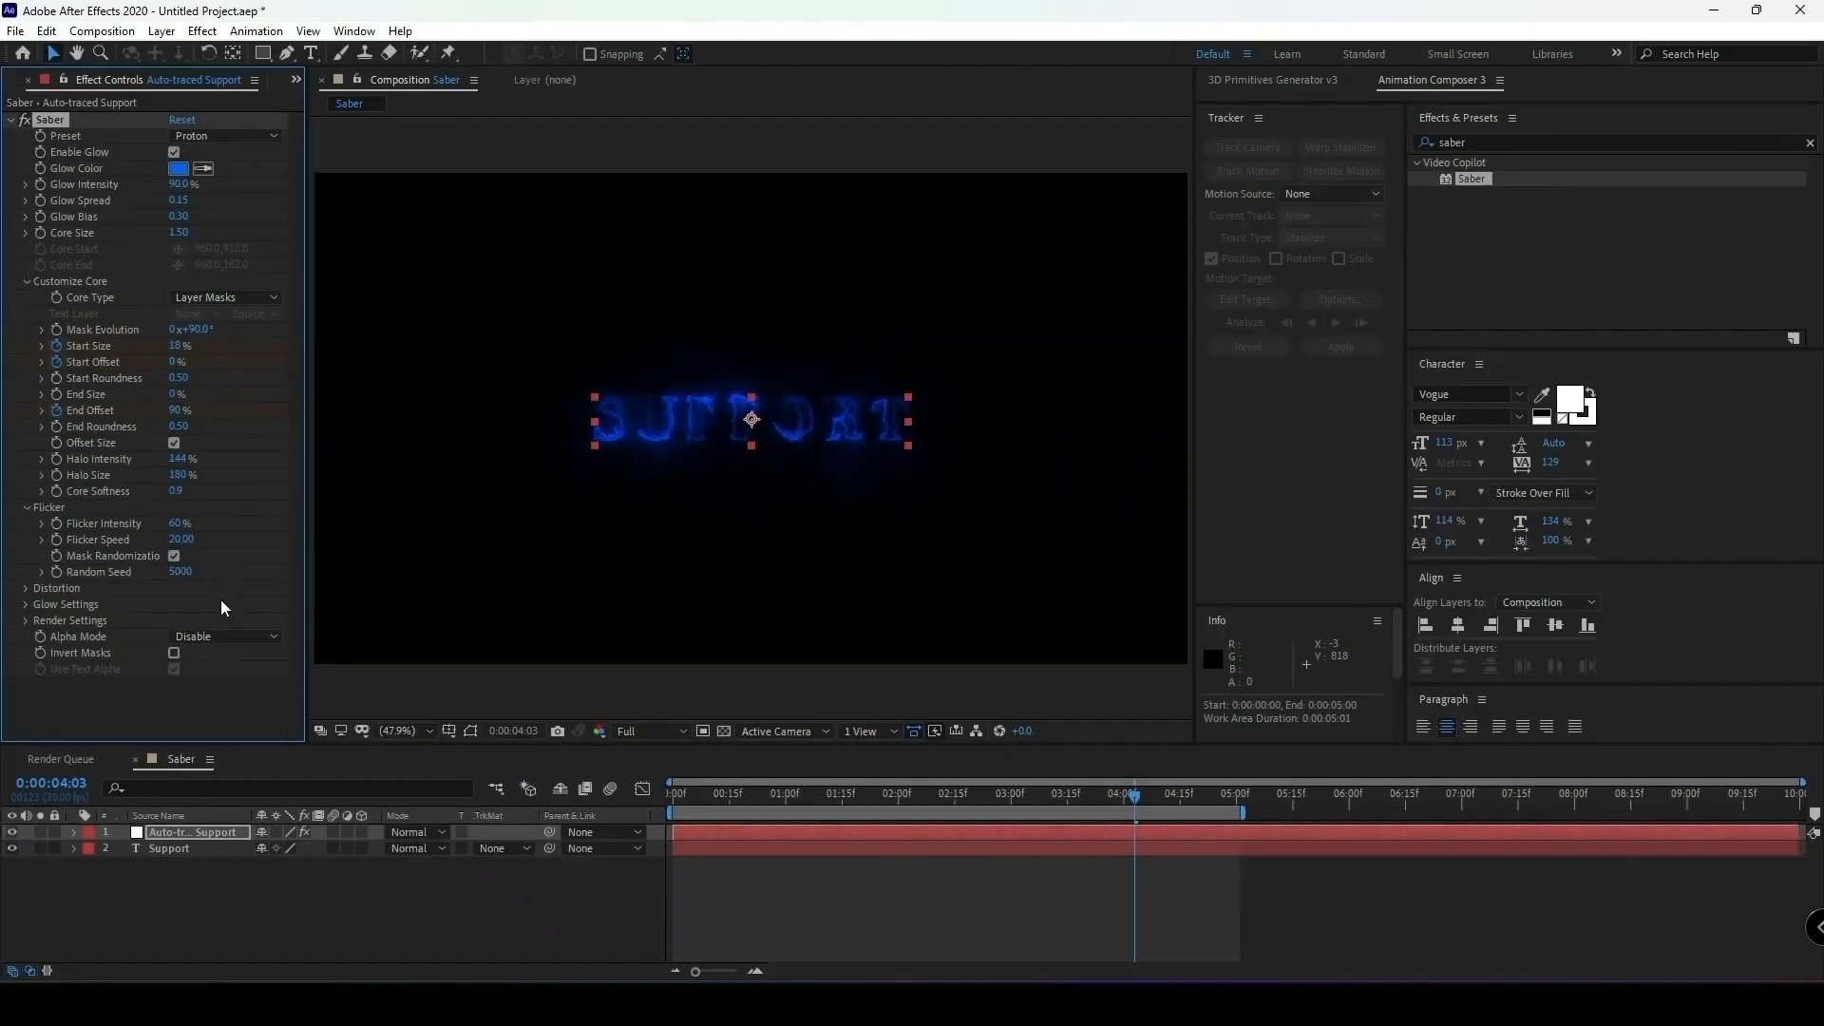
mouse_move(1128, 795)
left_mouse_down()
mouse_move(665, 853)
mouse_move(1176, 888)
left_mouse_up()
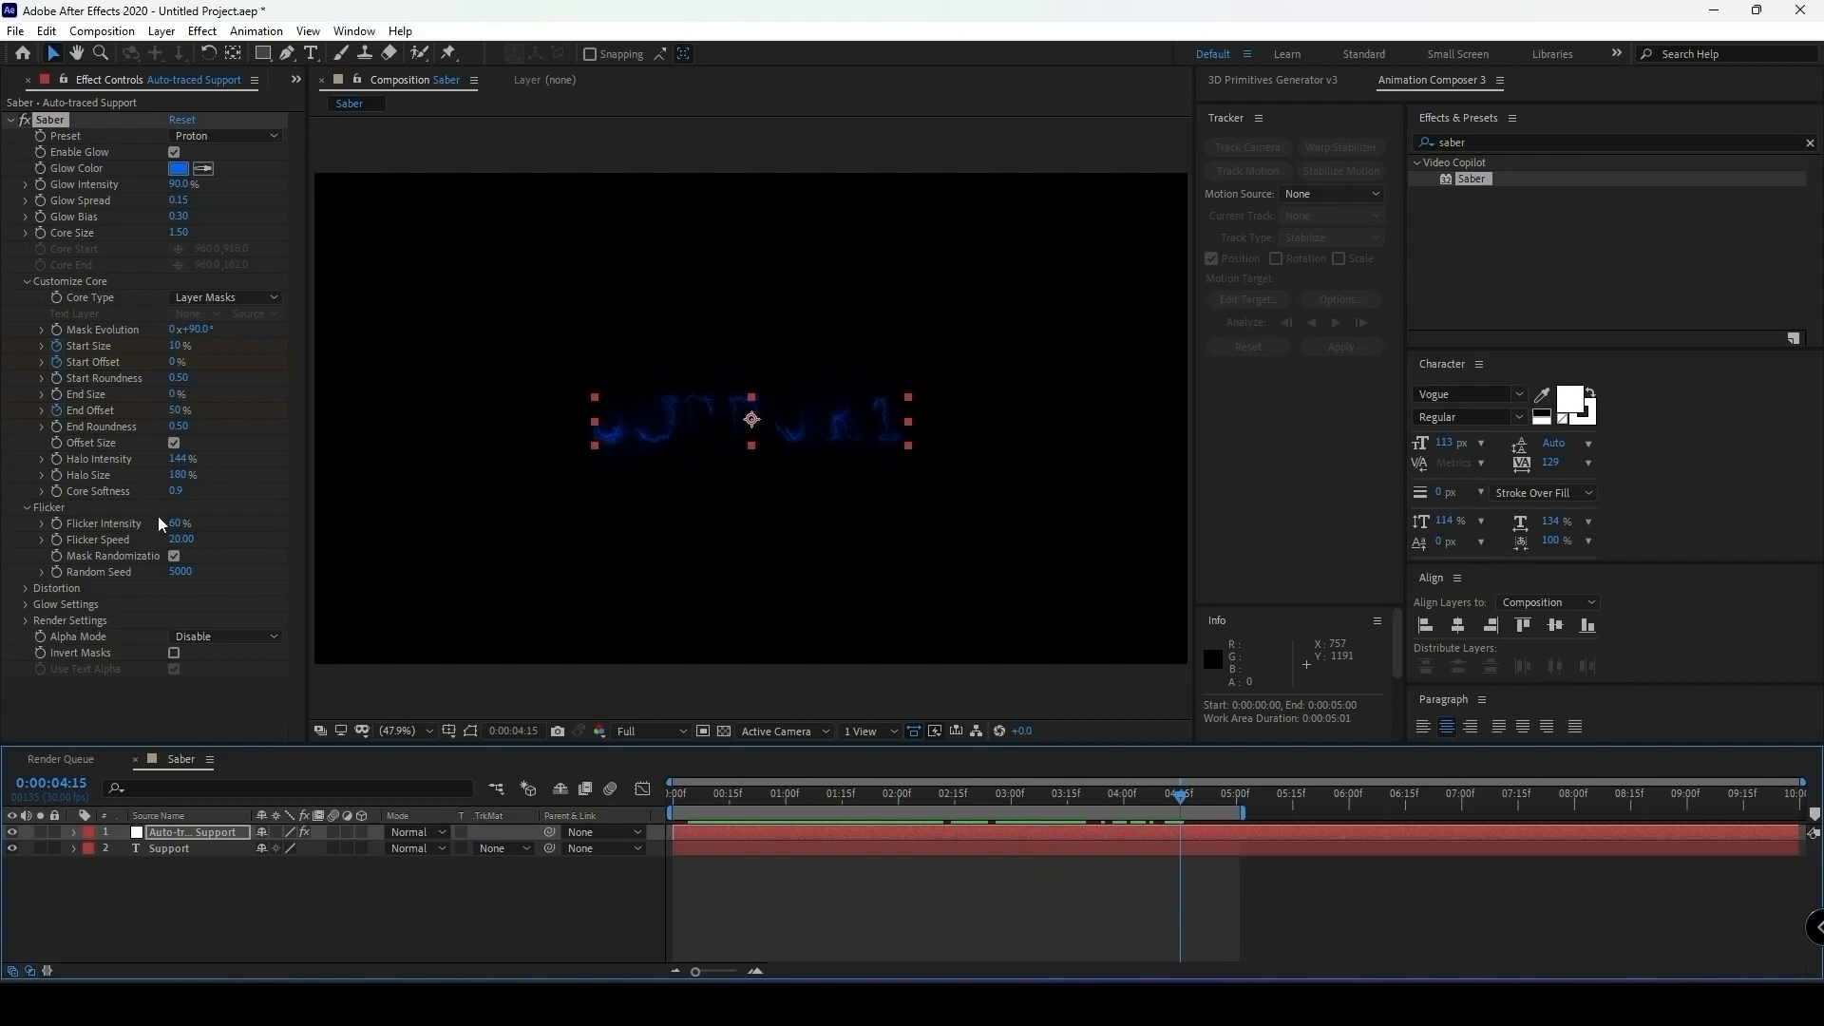
Set the Glow Intensity Multiplier in Saber's glow settings to 90.
left_click(26, 605)
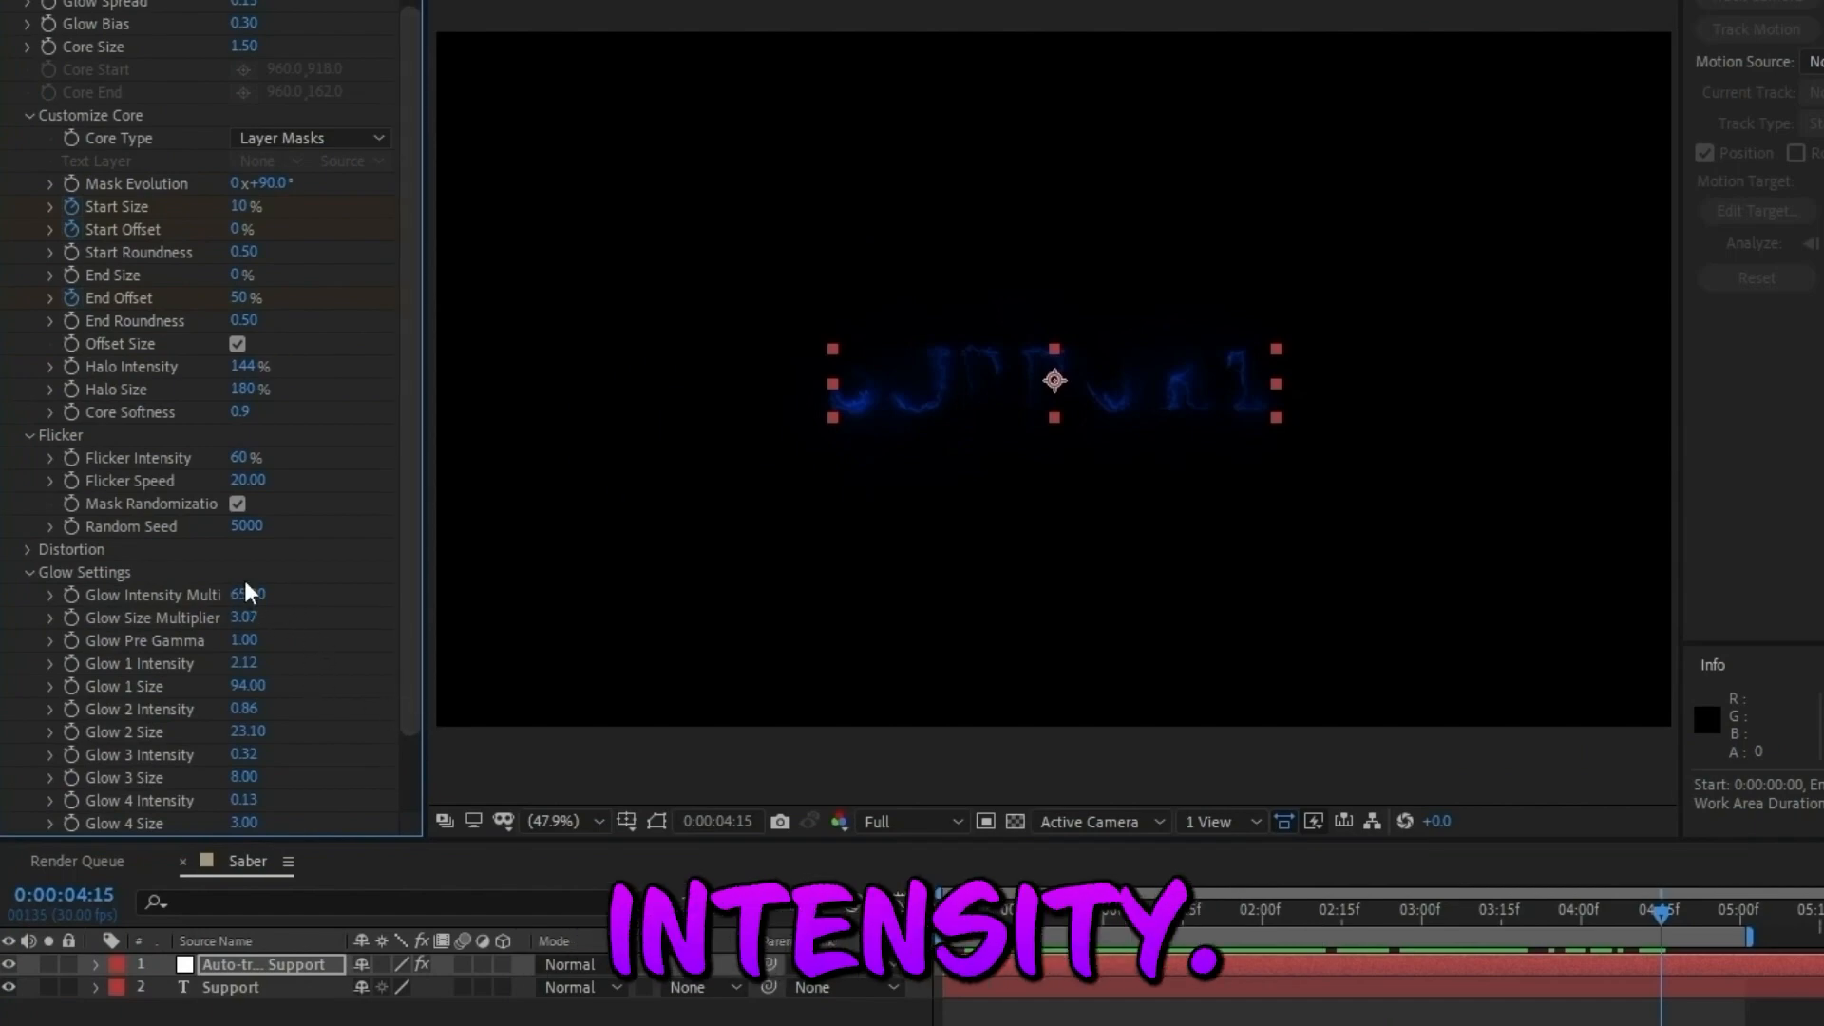
left_click(255, 594)
type("90")
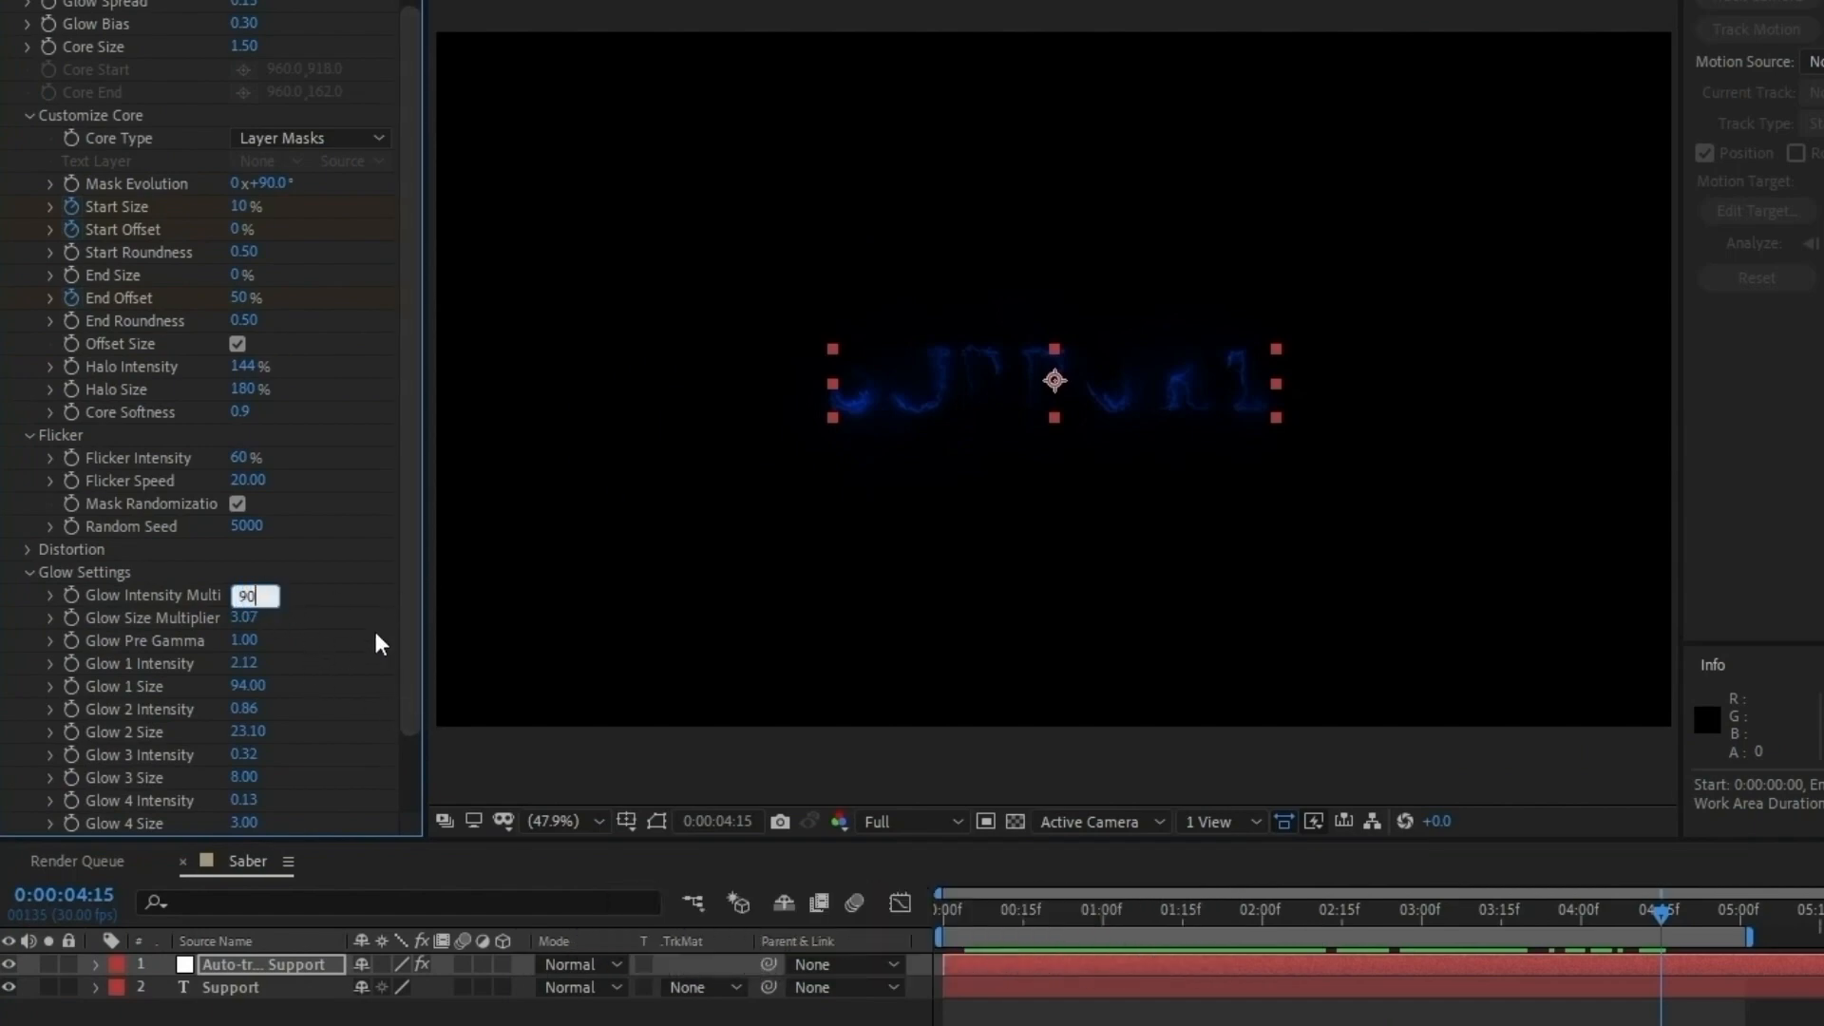
key("Return")
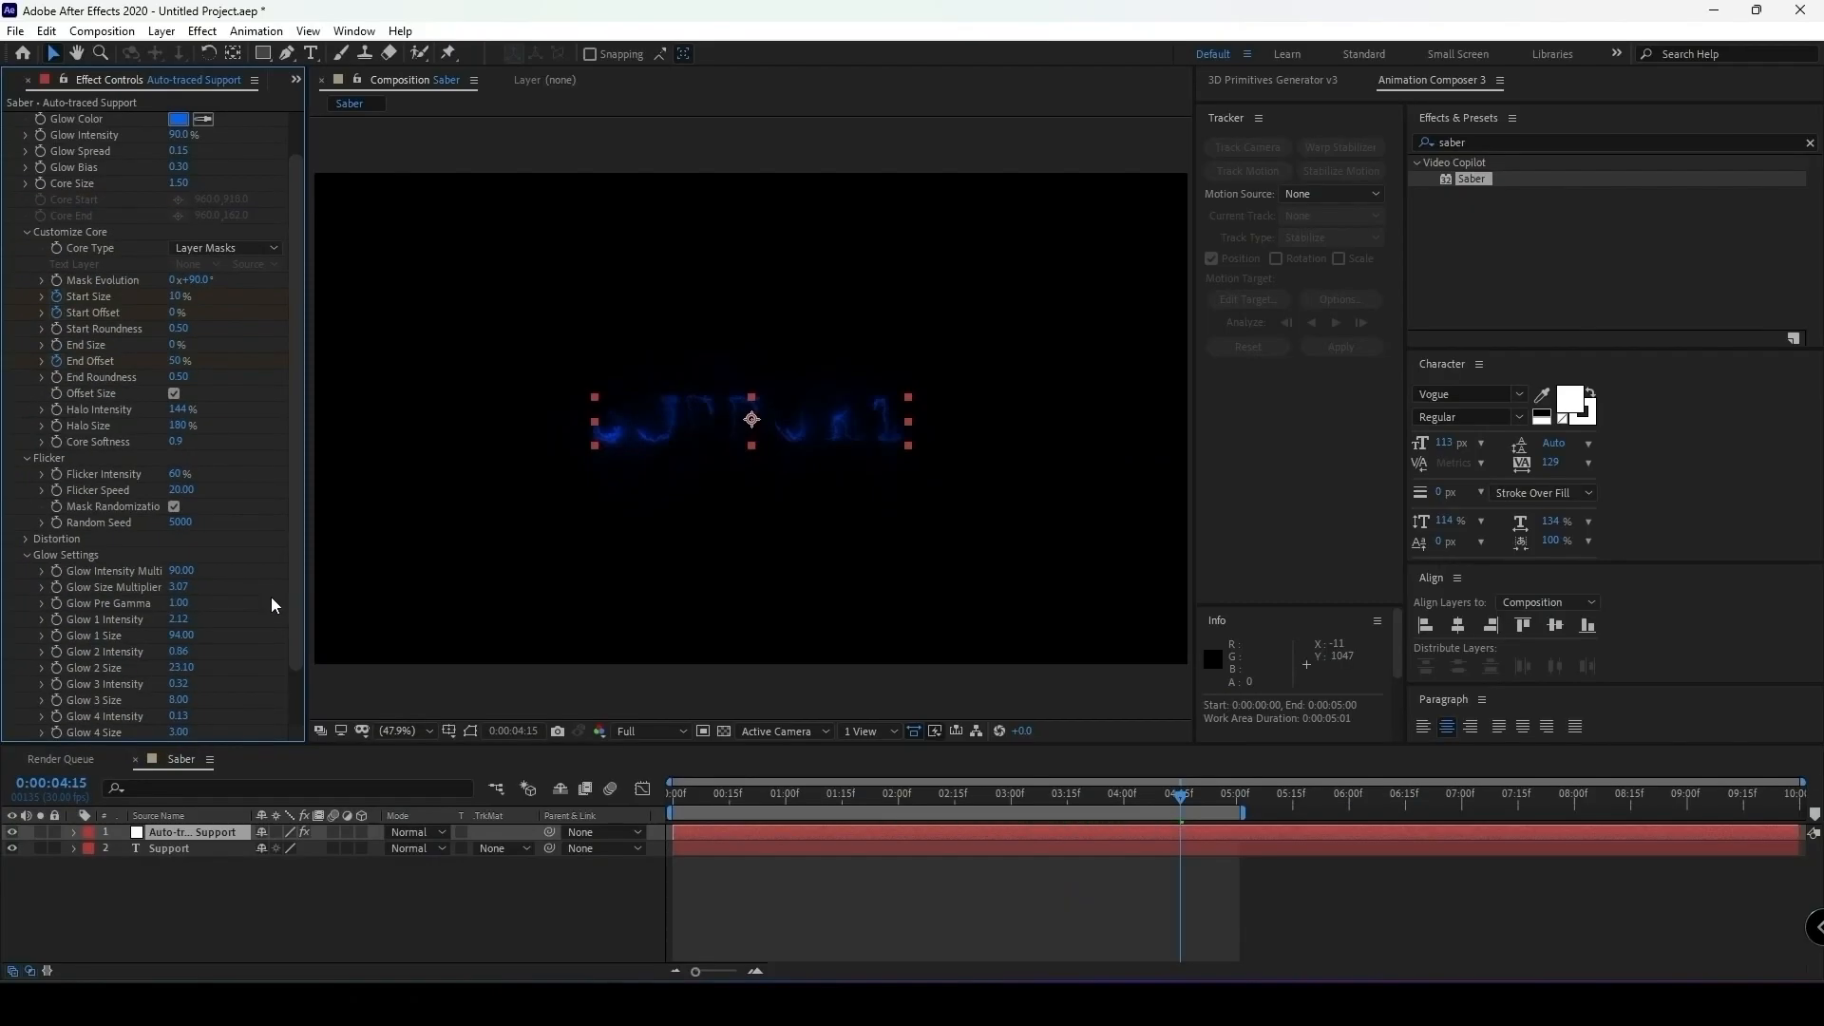
left_click(25, 555)
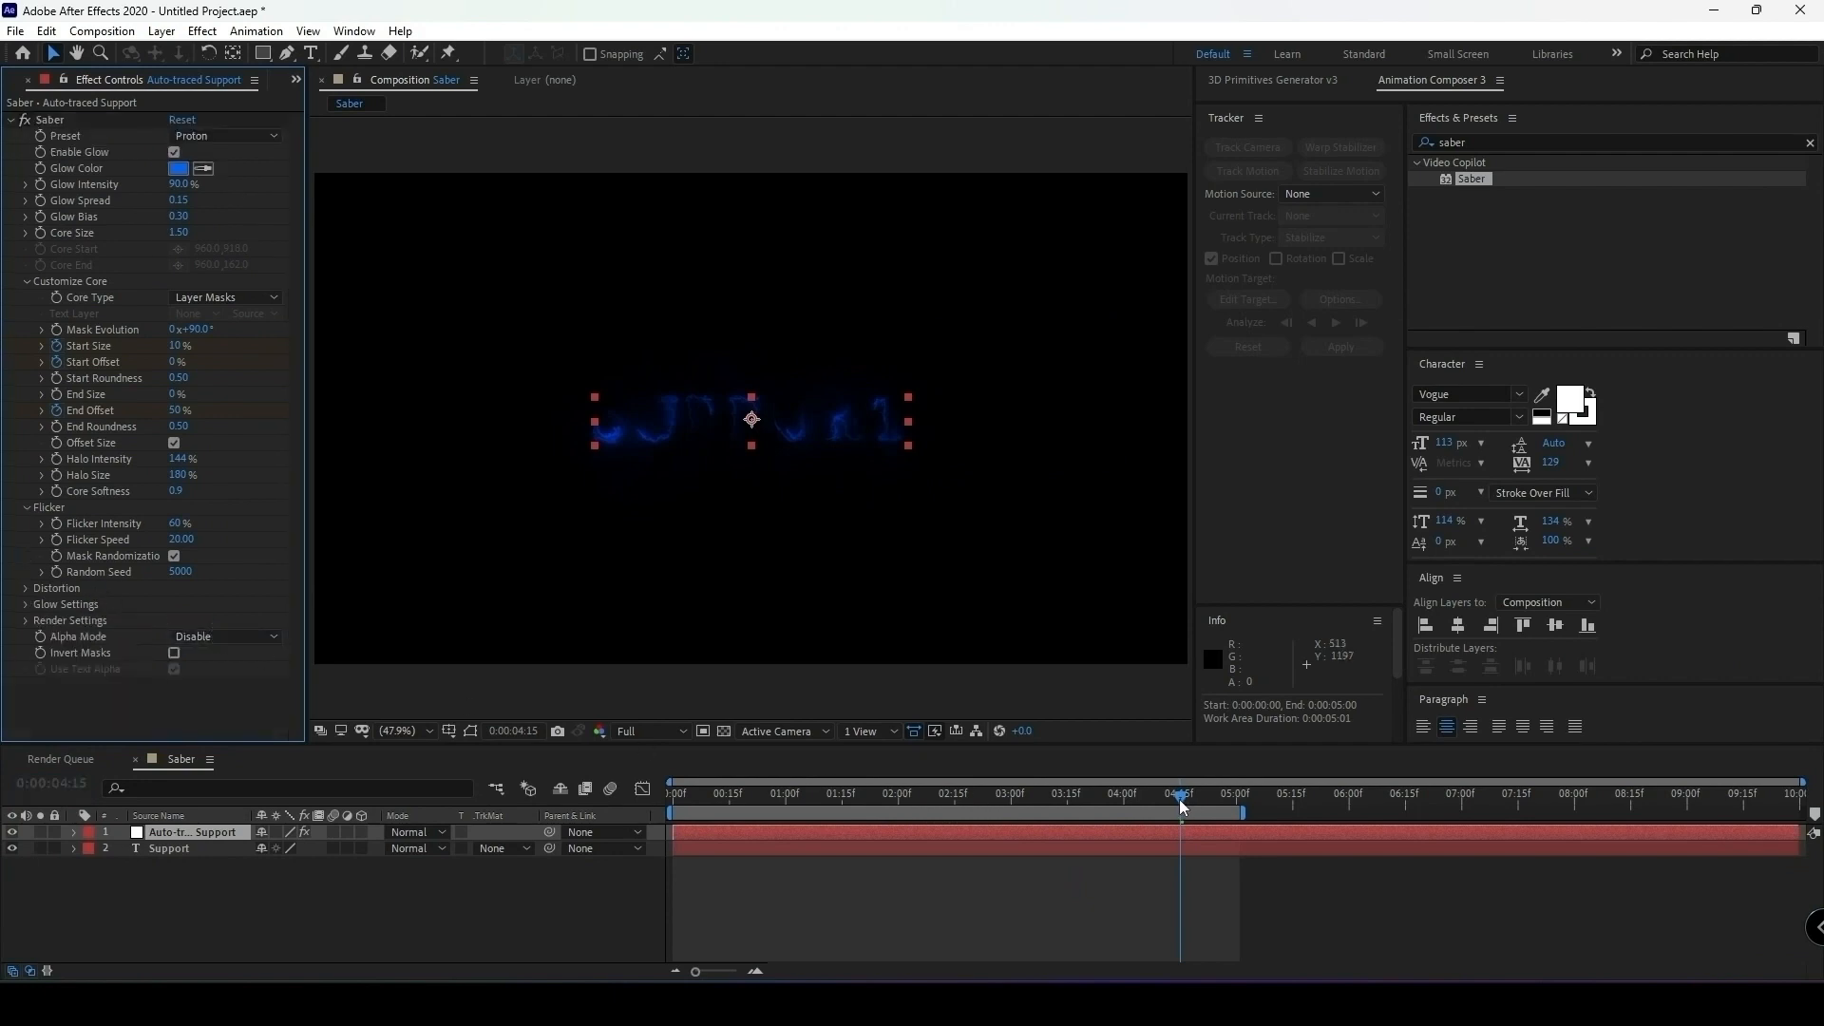
Enable motion blur on the auto-traced Support layer and preview the animation from the first frame.
left_click_drag(1180, 804, 664, 829)
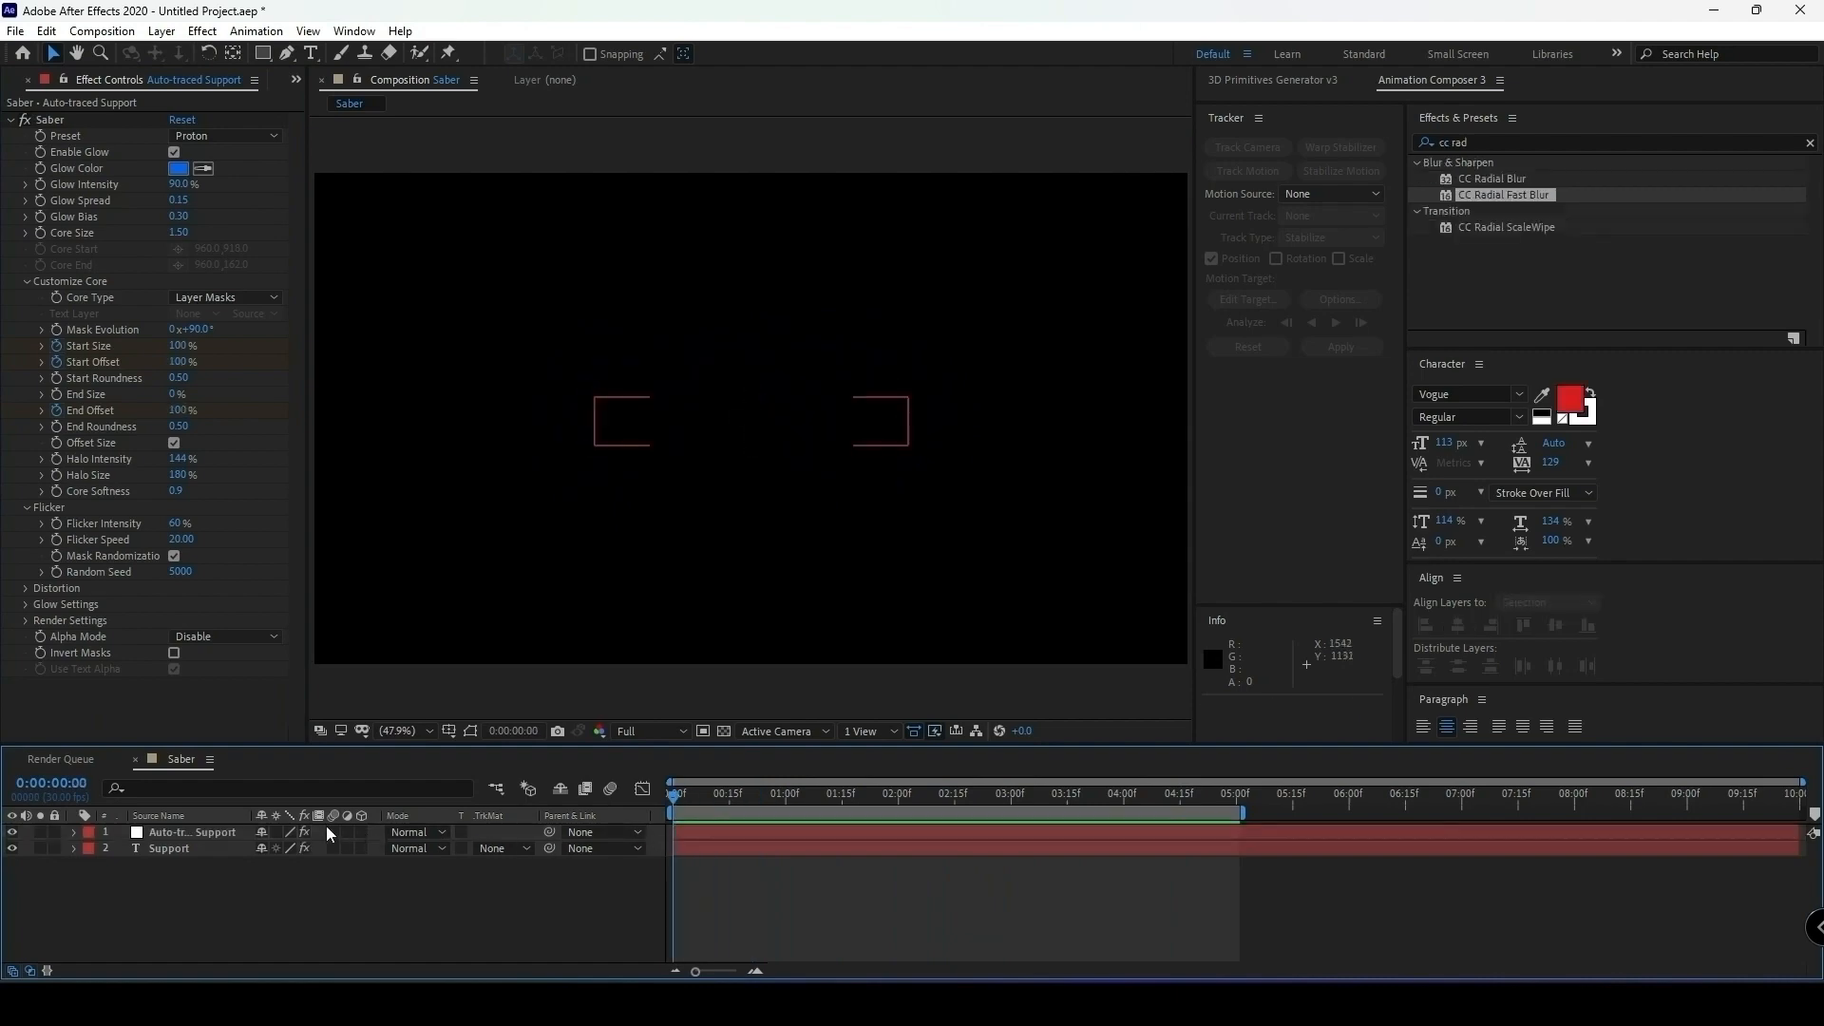
left_click(332, 832)
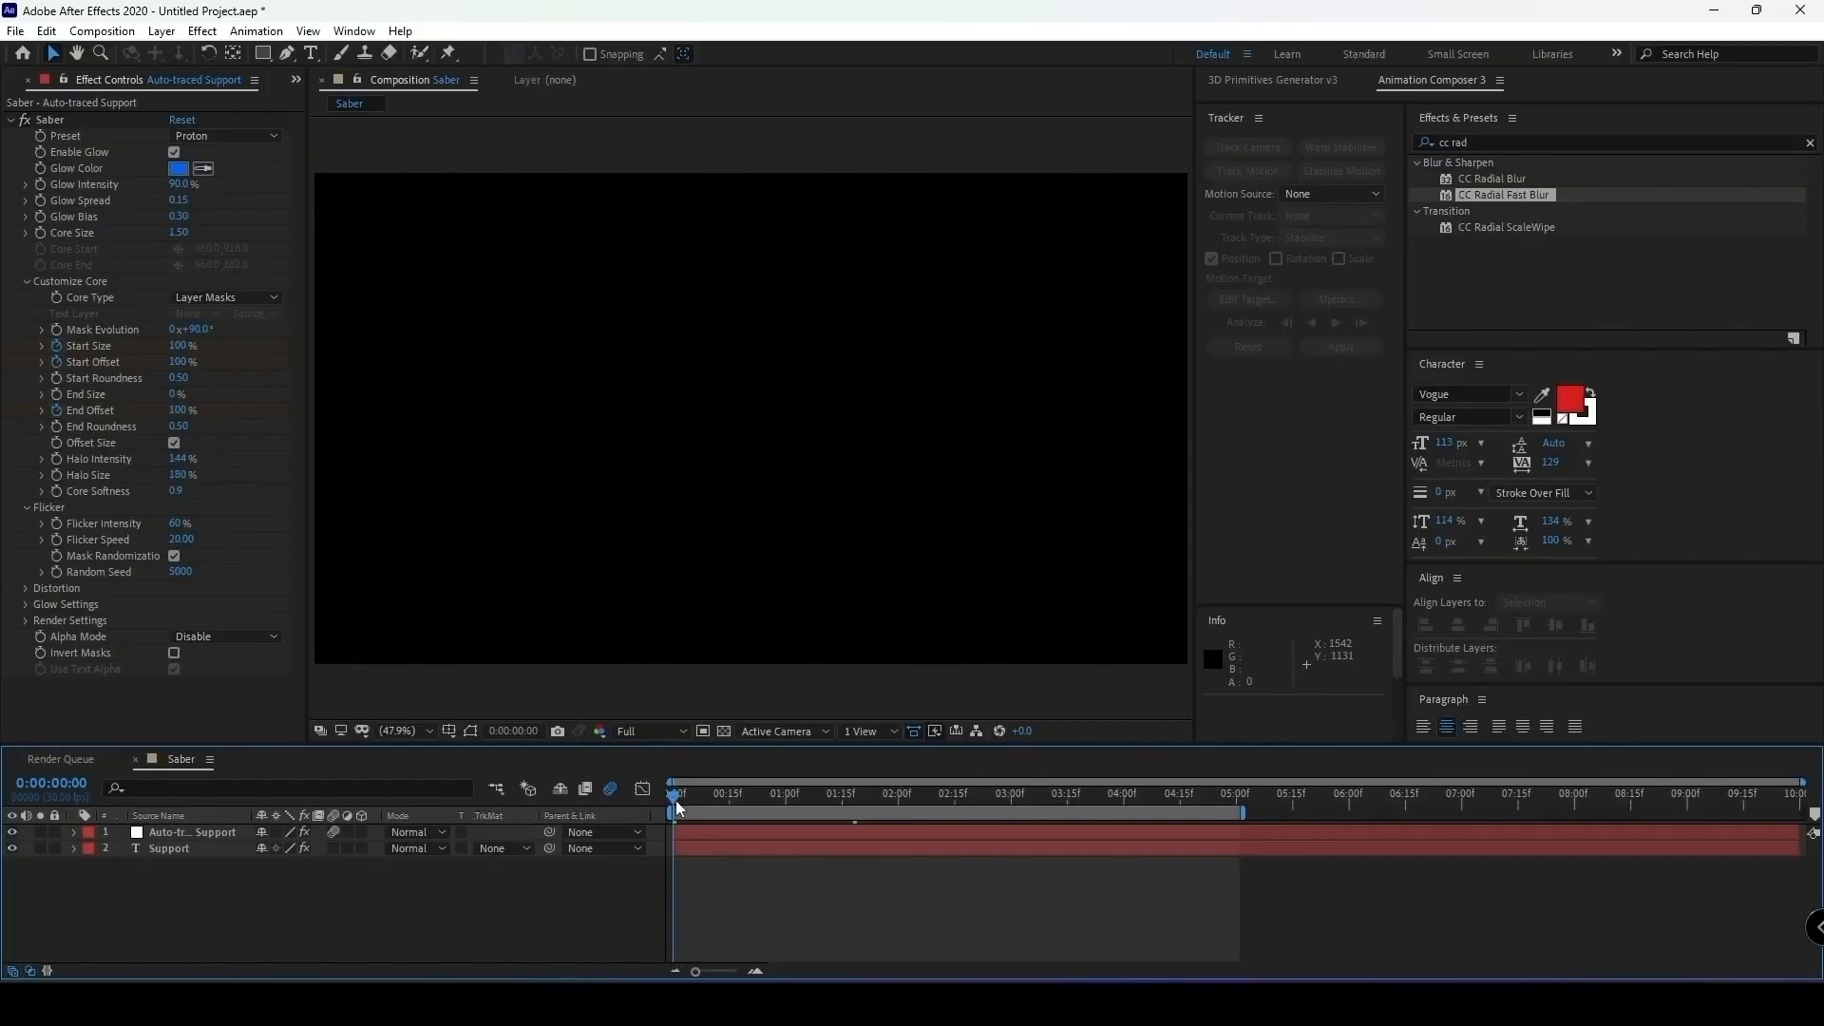
key("space")
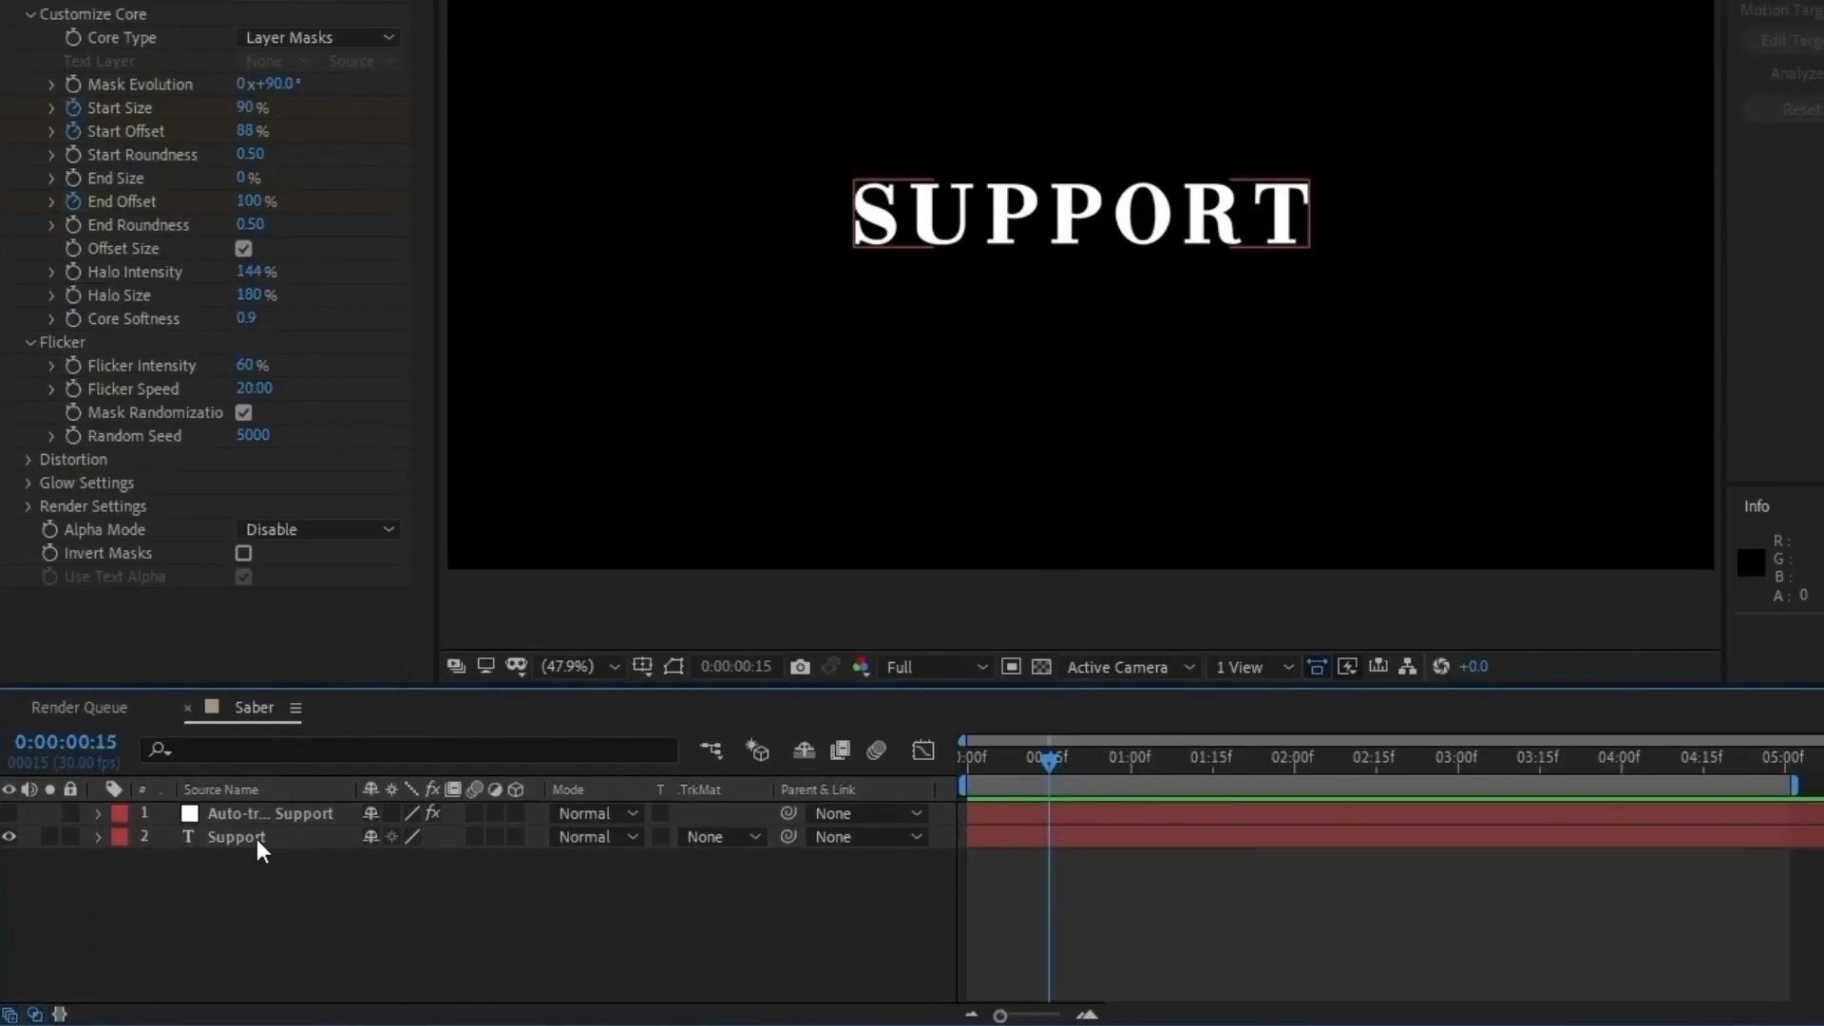
Duplicate the Support text layer and apply CC Radial Fast Blur to the original Support layer beneath the copy.
left_click(256, 840)
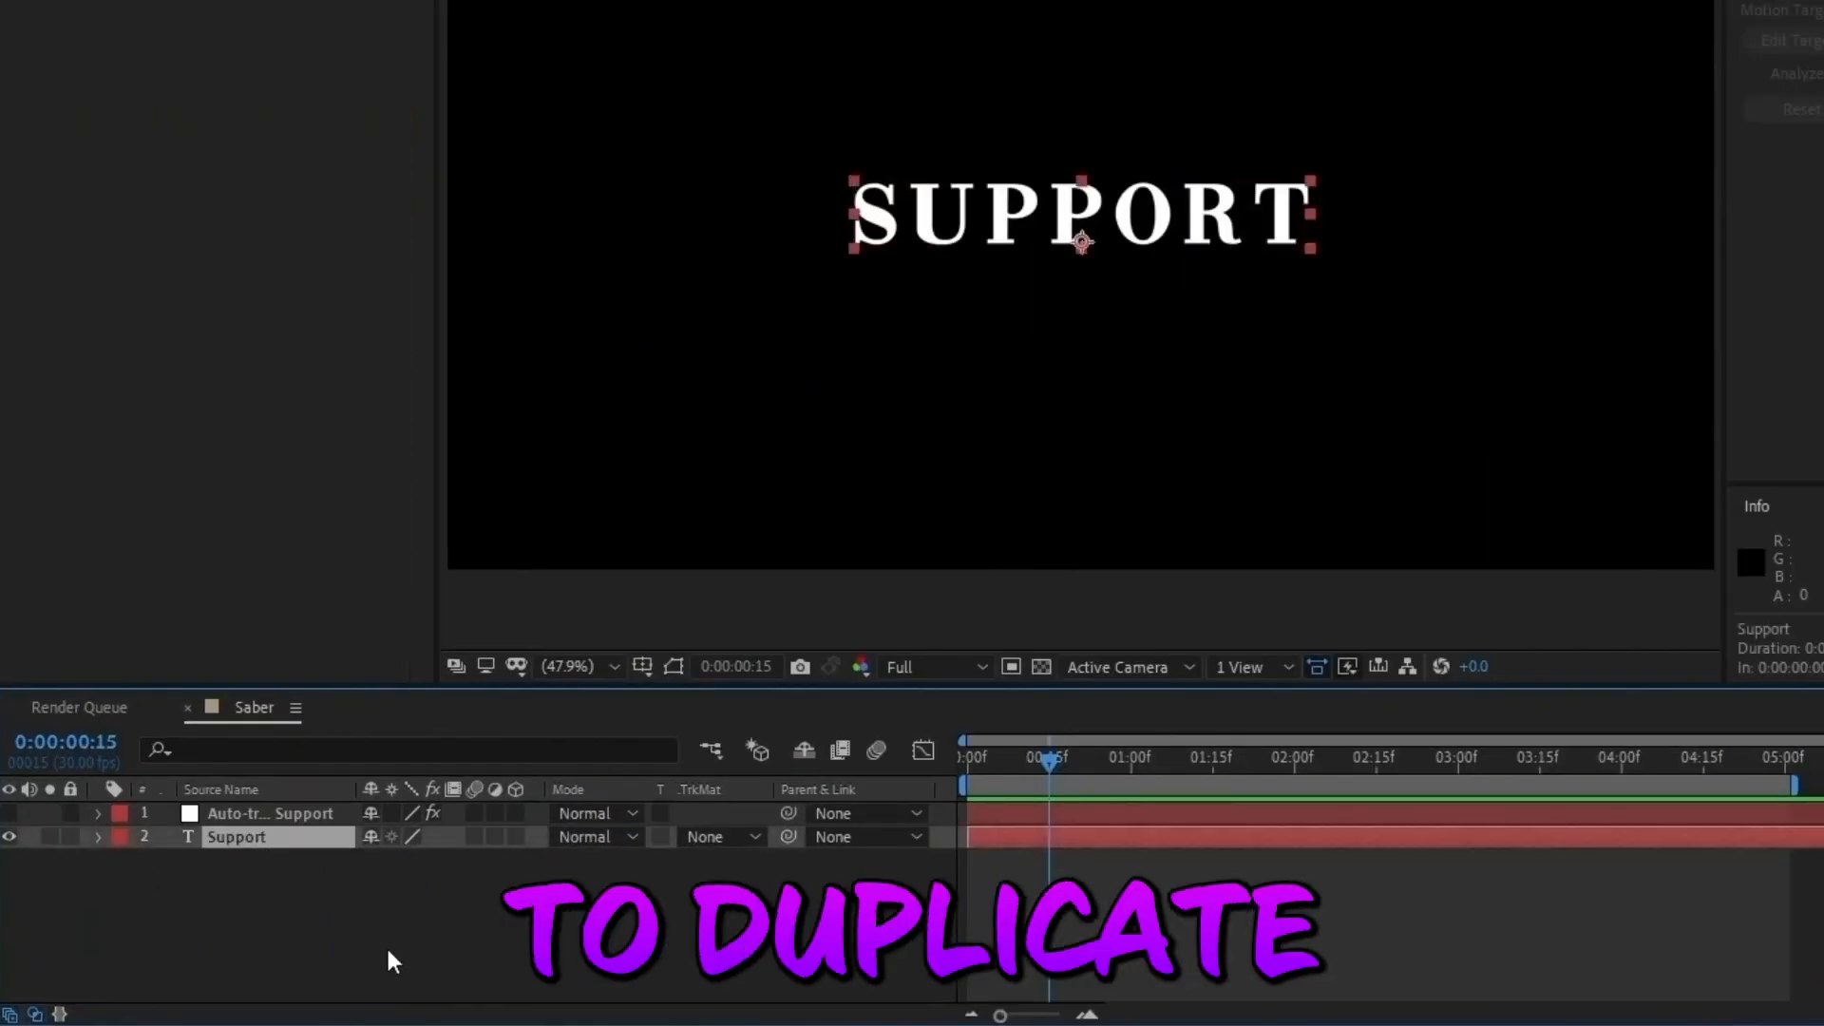
key("ctrl+d")
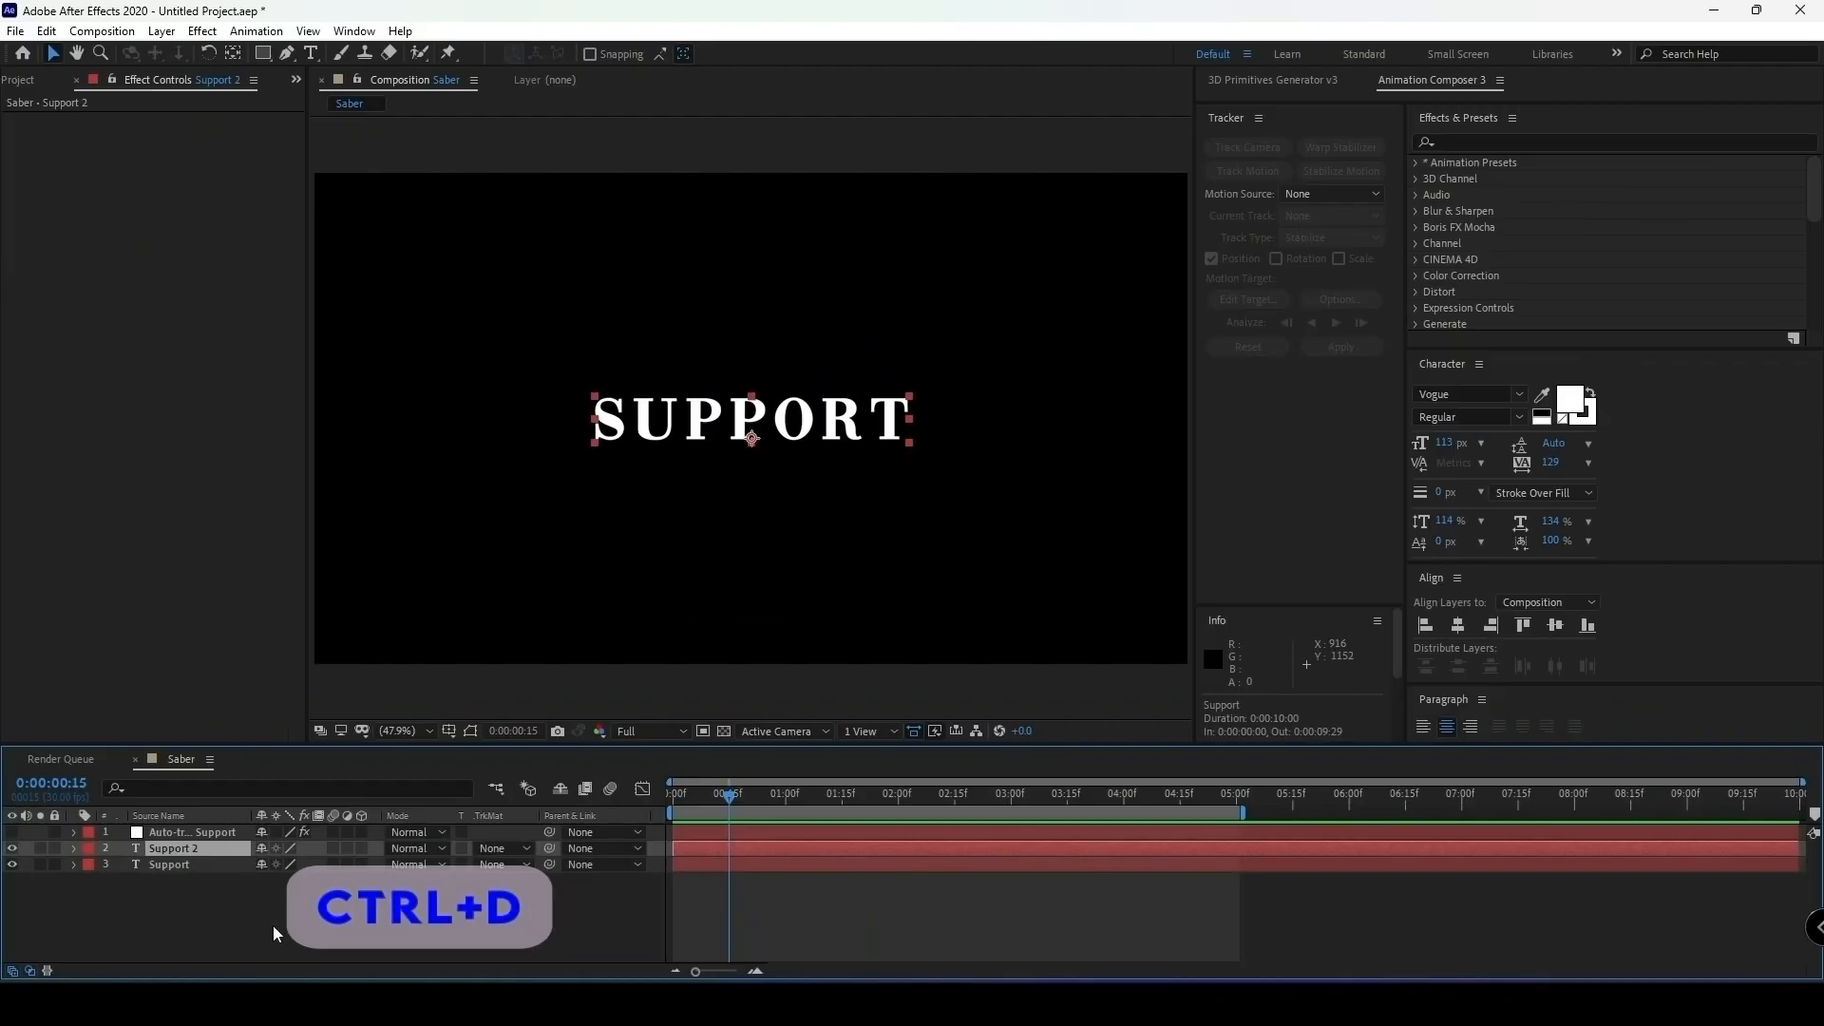
left_click(1455, 144)
type("cc")
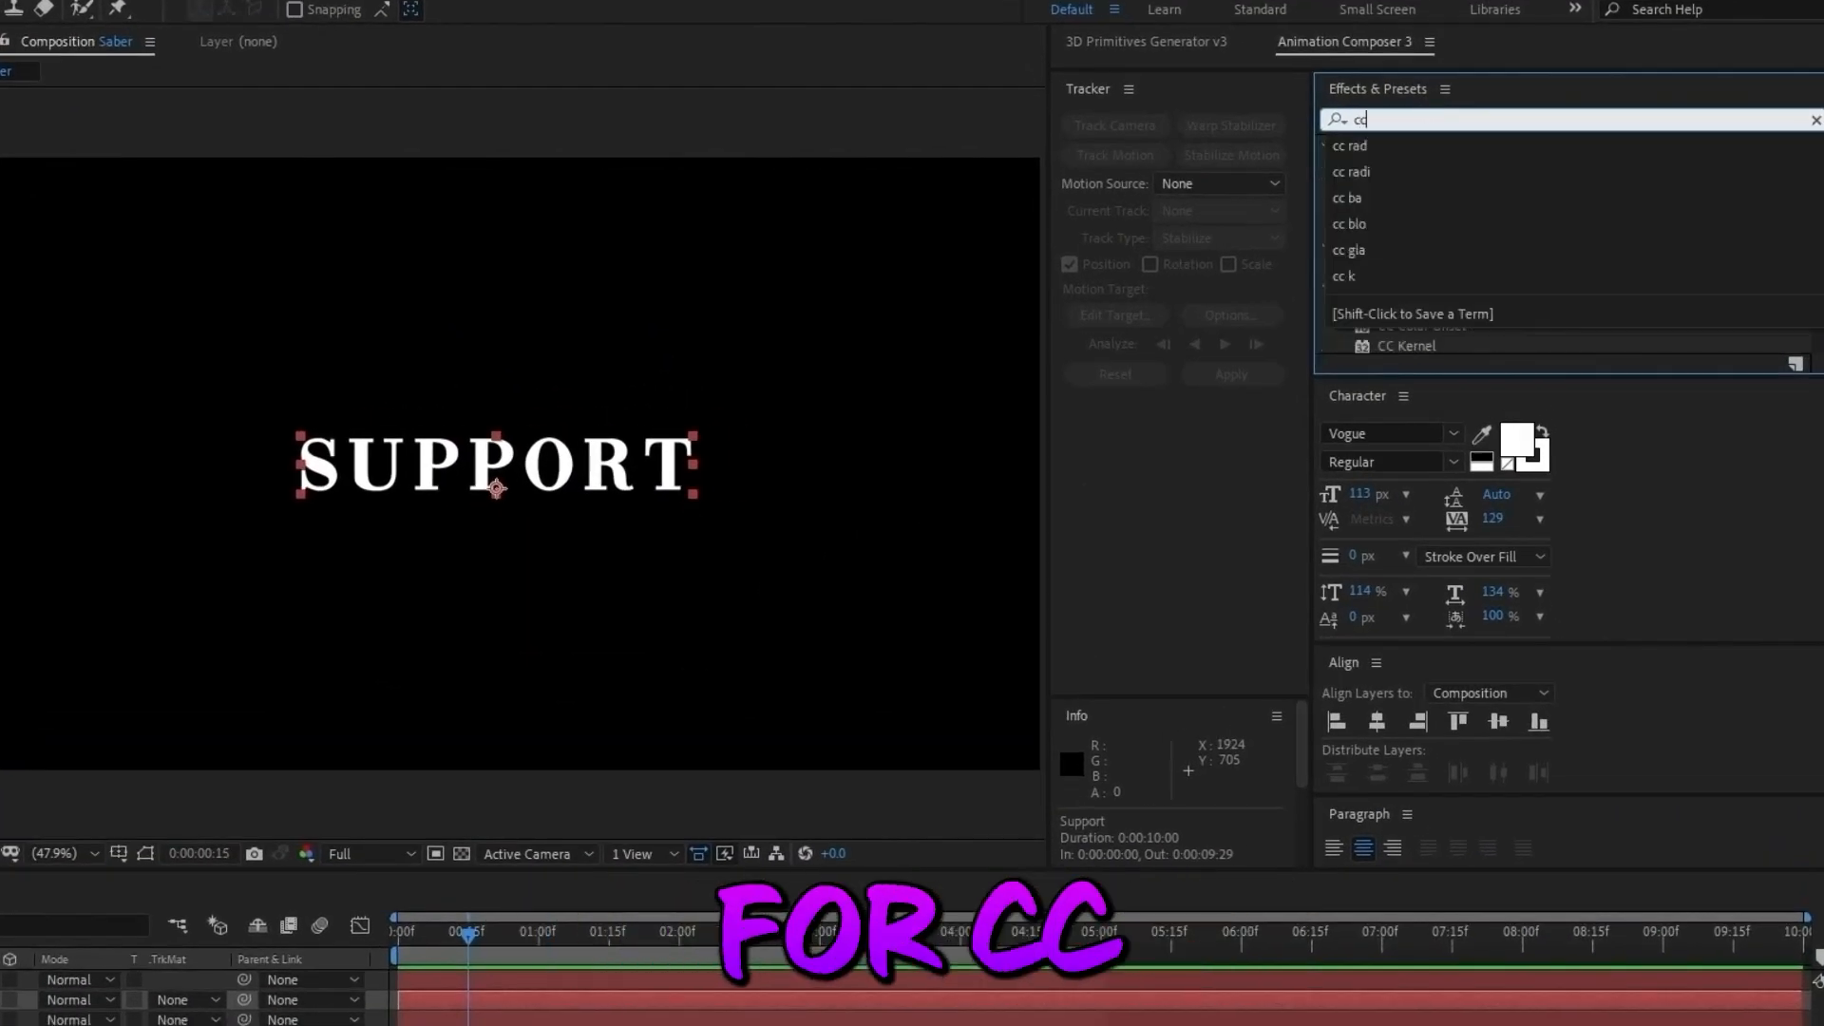
type(" rad")
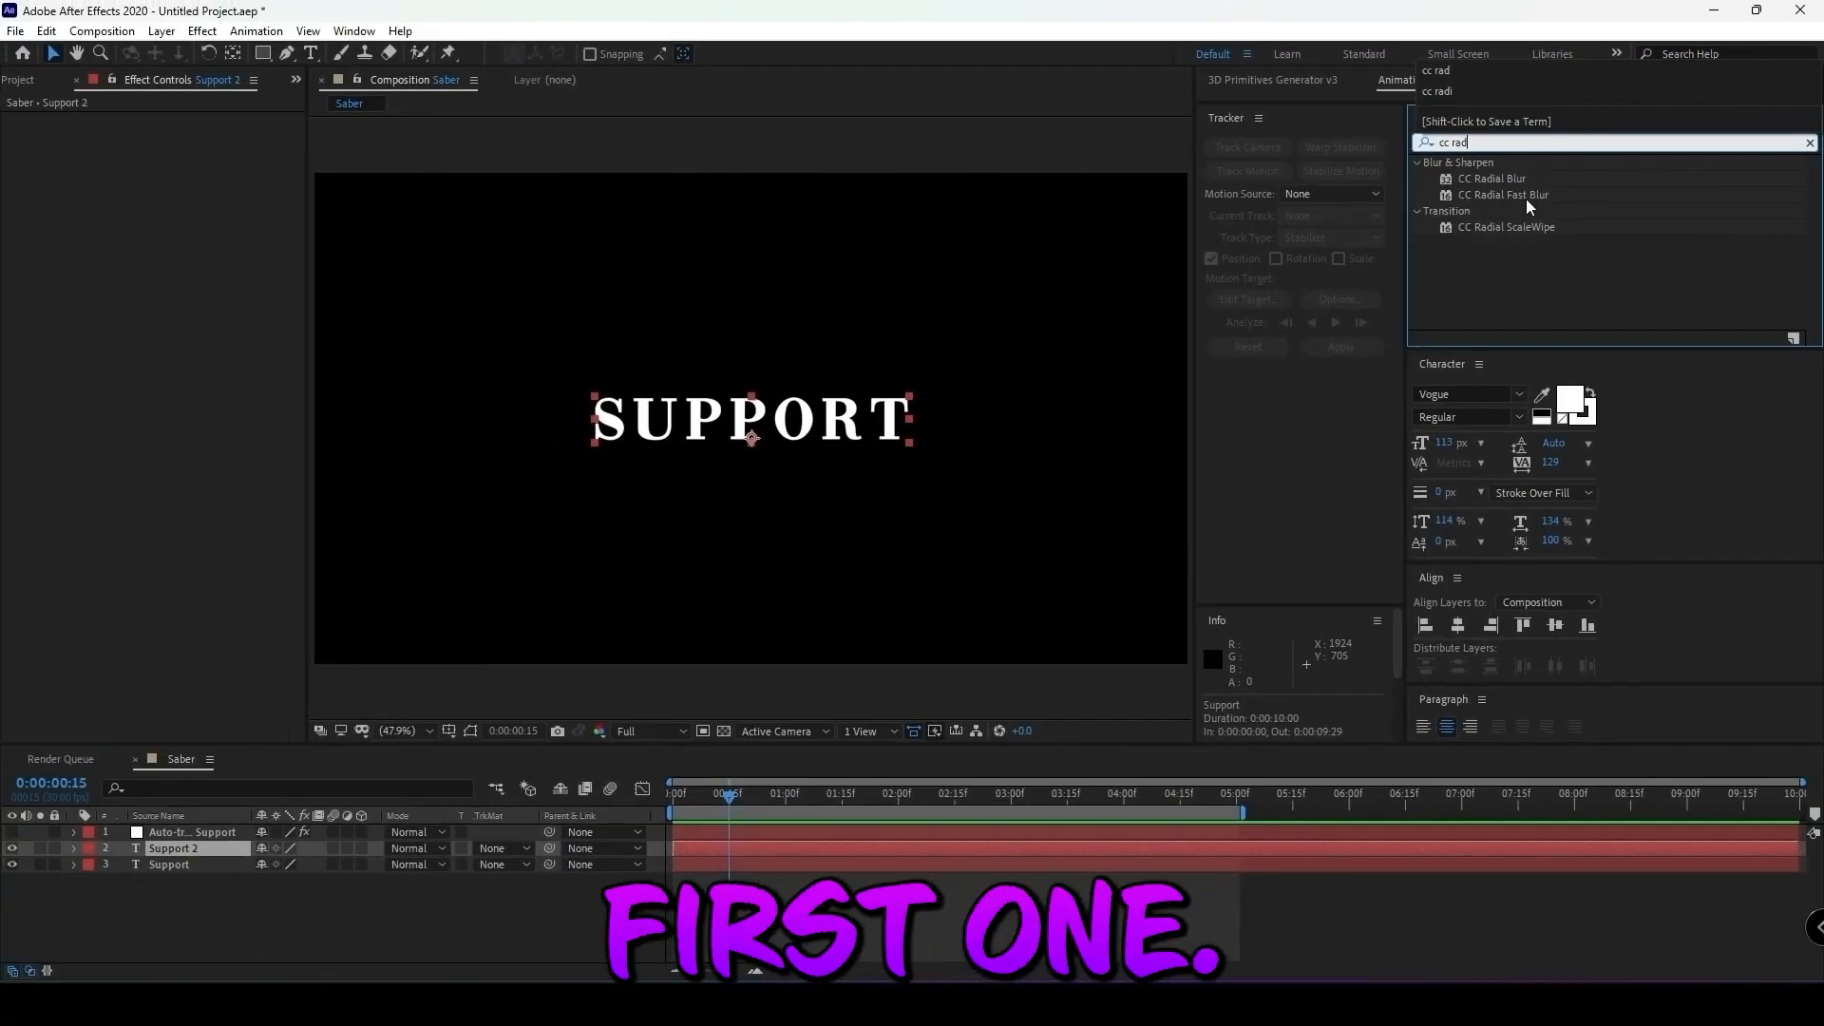
left_click_drag(1468, 185, 627, 663)
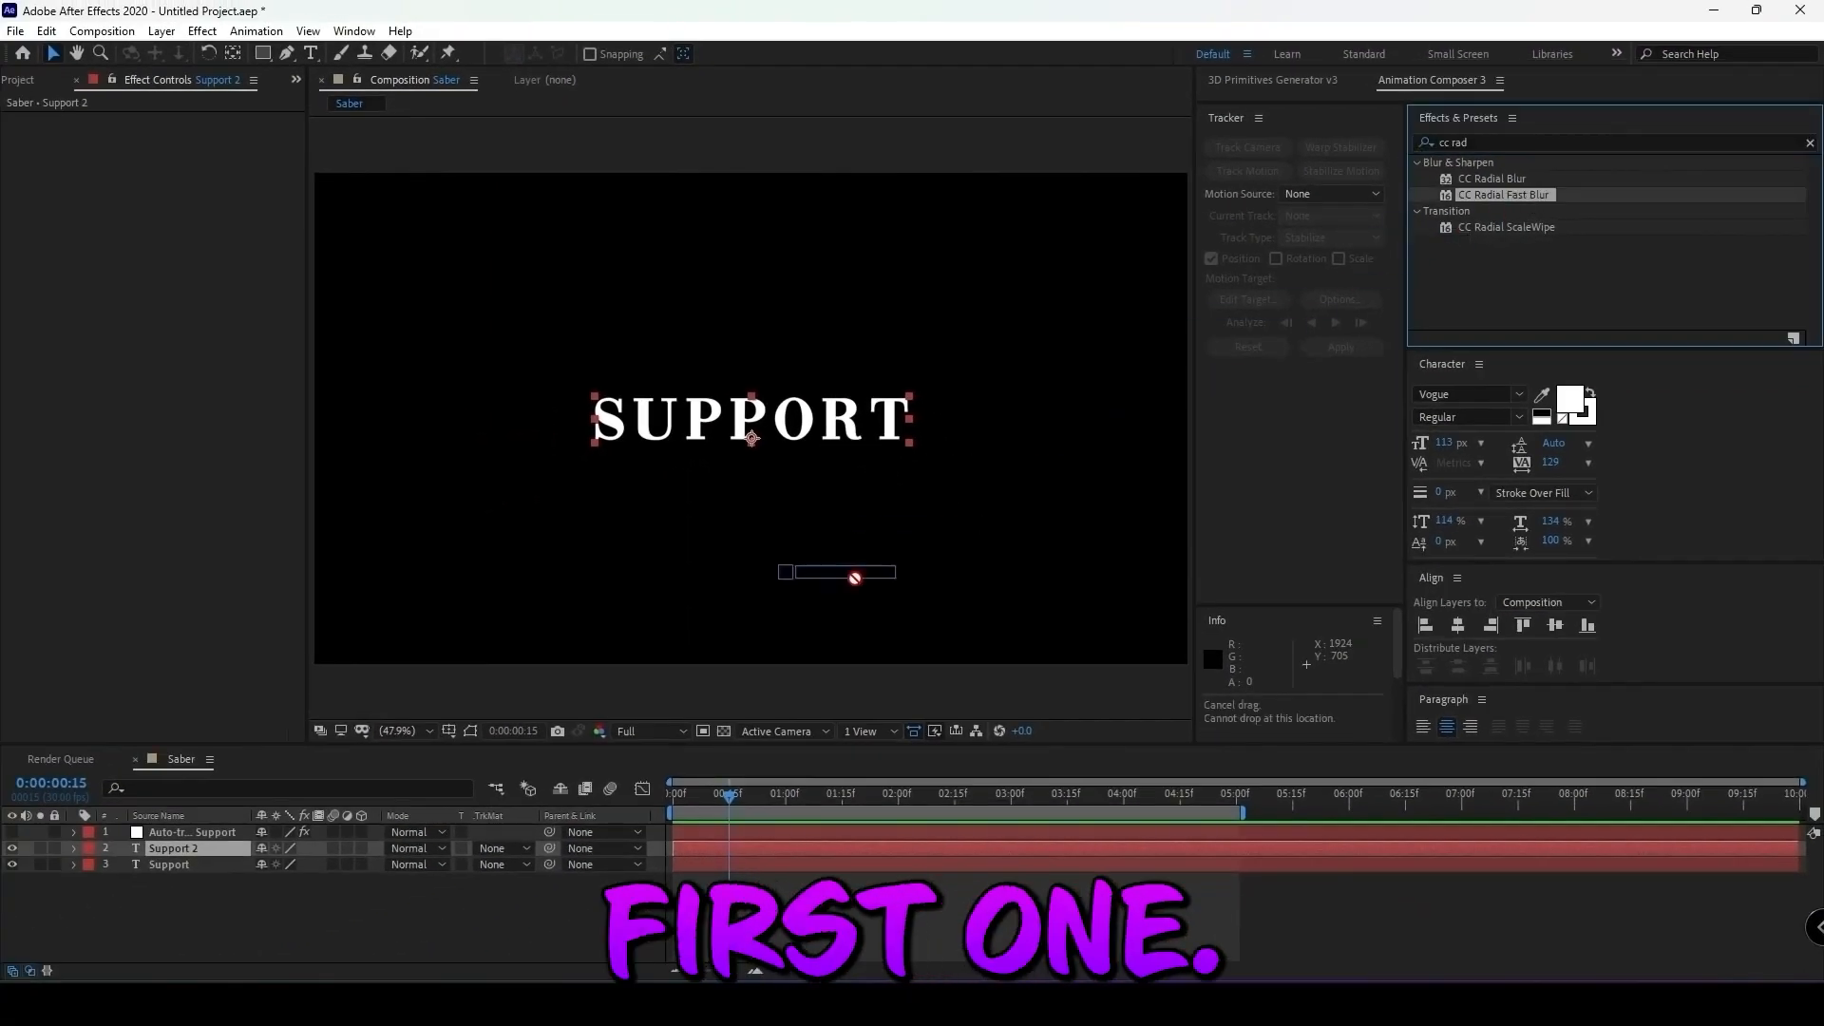
left_click_drag(855, 576, 230, 866)
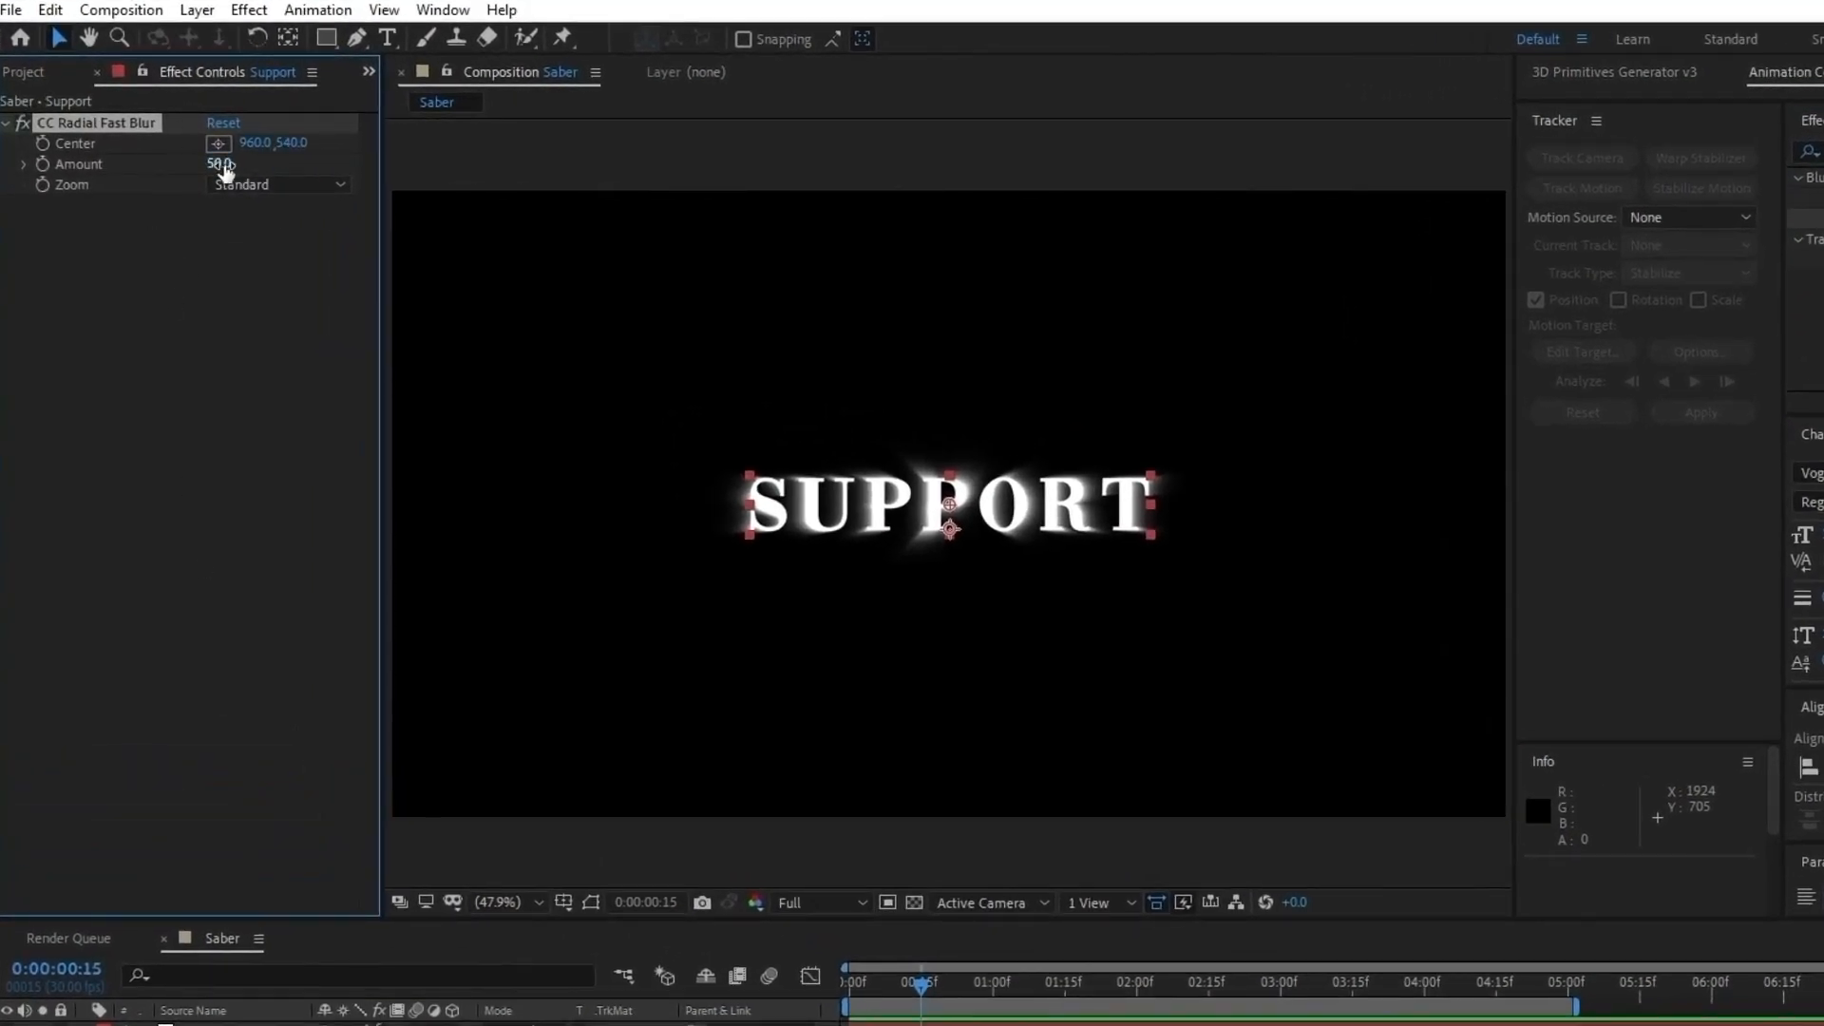
Set the CC Radial Fast Blur Amount to 60.
mouse_move(218, 162)
left_mouse_down()
mouse_move(302, 162)
mouse_move(221, 183)
mouse_move(248, 178)
left_mouse_up()
left_click(221, 165)
type("60")
left_click(224, 335)
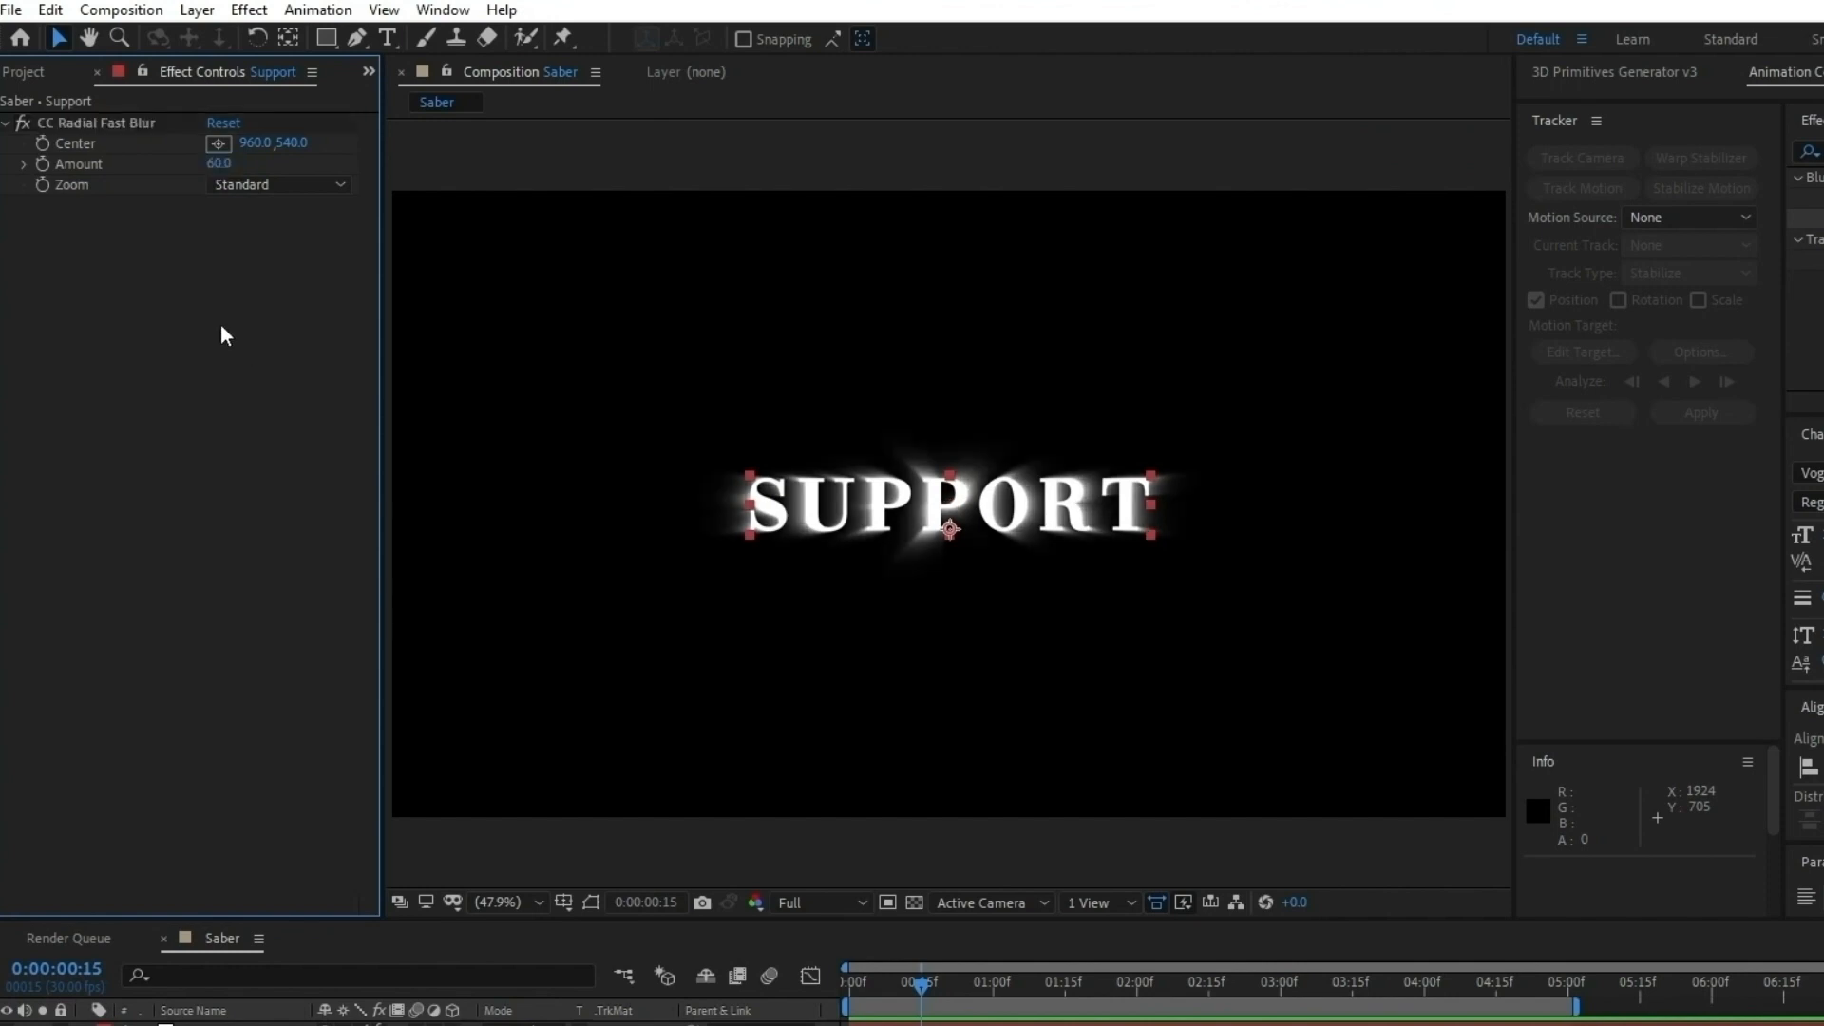
Try placing the CC Radial Fast Blur center on the letter R, at about 1183, 532.
left_click(218, 143)
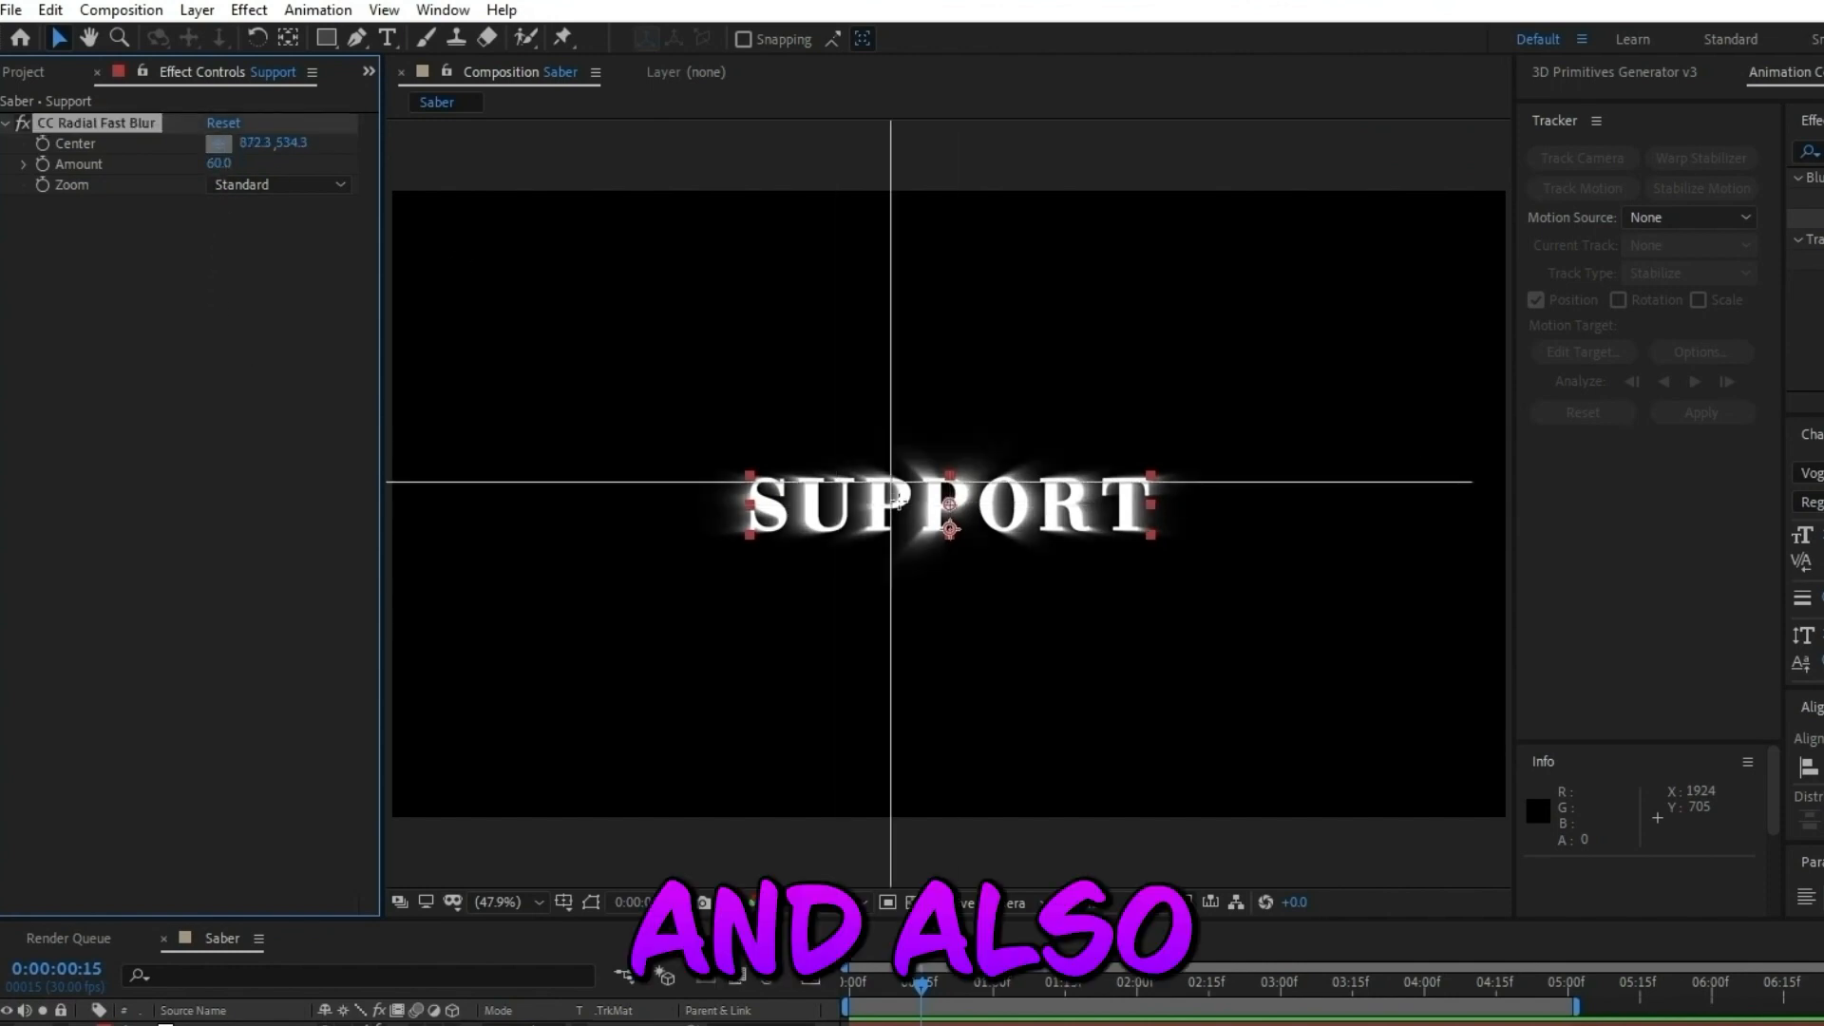
left_click(1080, 508)
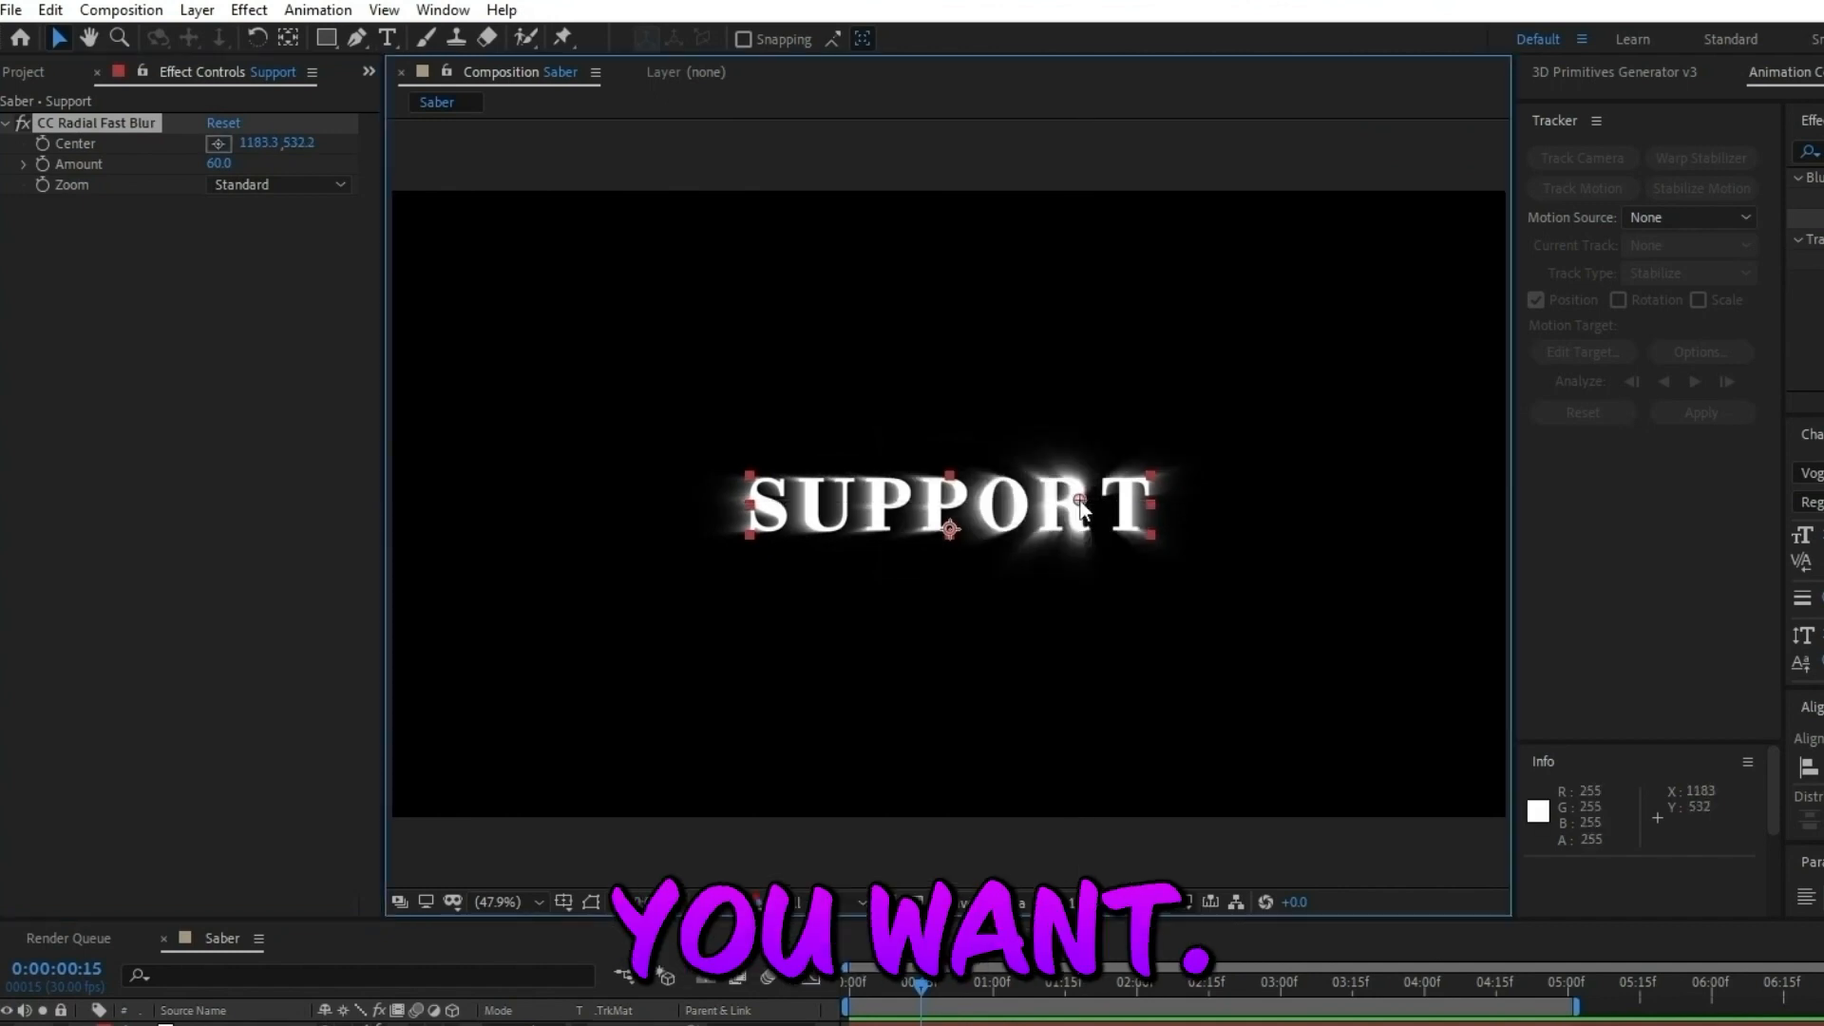
Try placing the CC Radial Fast Blur center on the letter U, at about 720, 545.
left_click(218, 144)
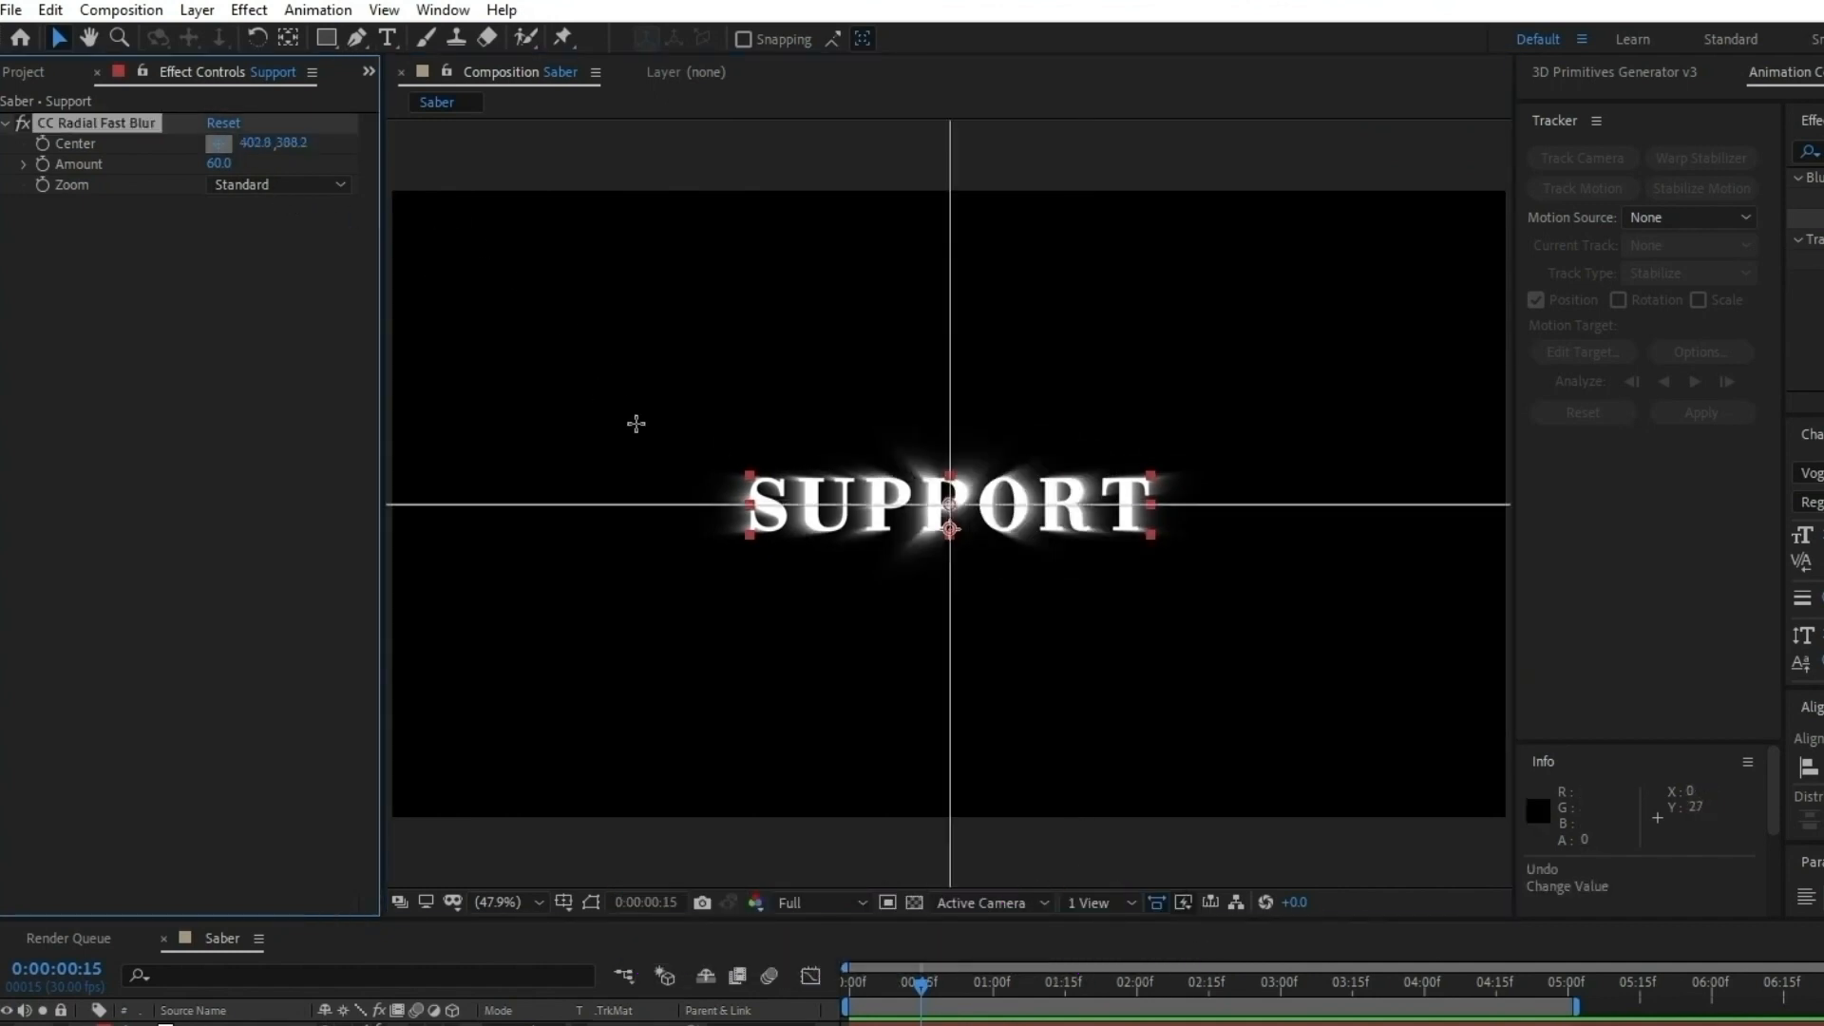
left_click(810, 506)
key("ctrl+z")
key("ctrl+z")
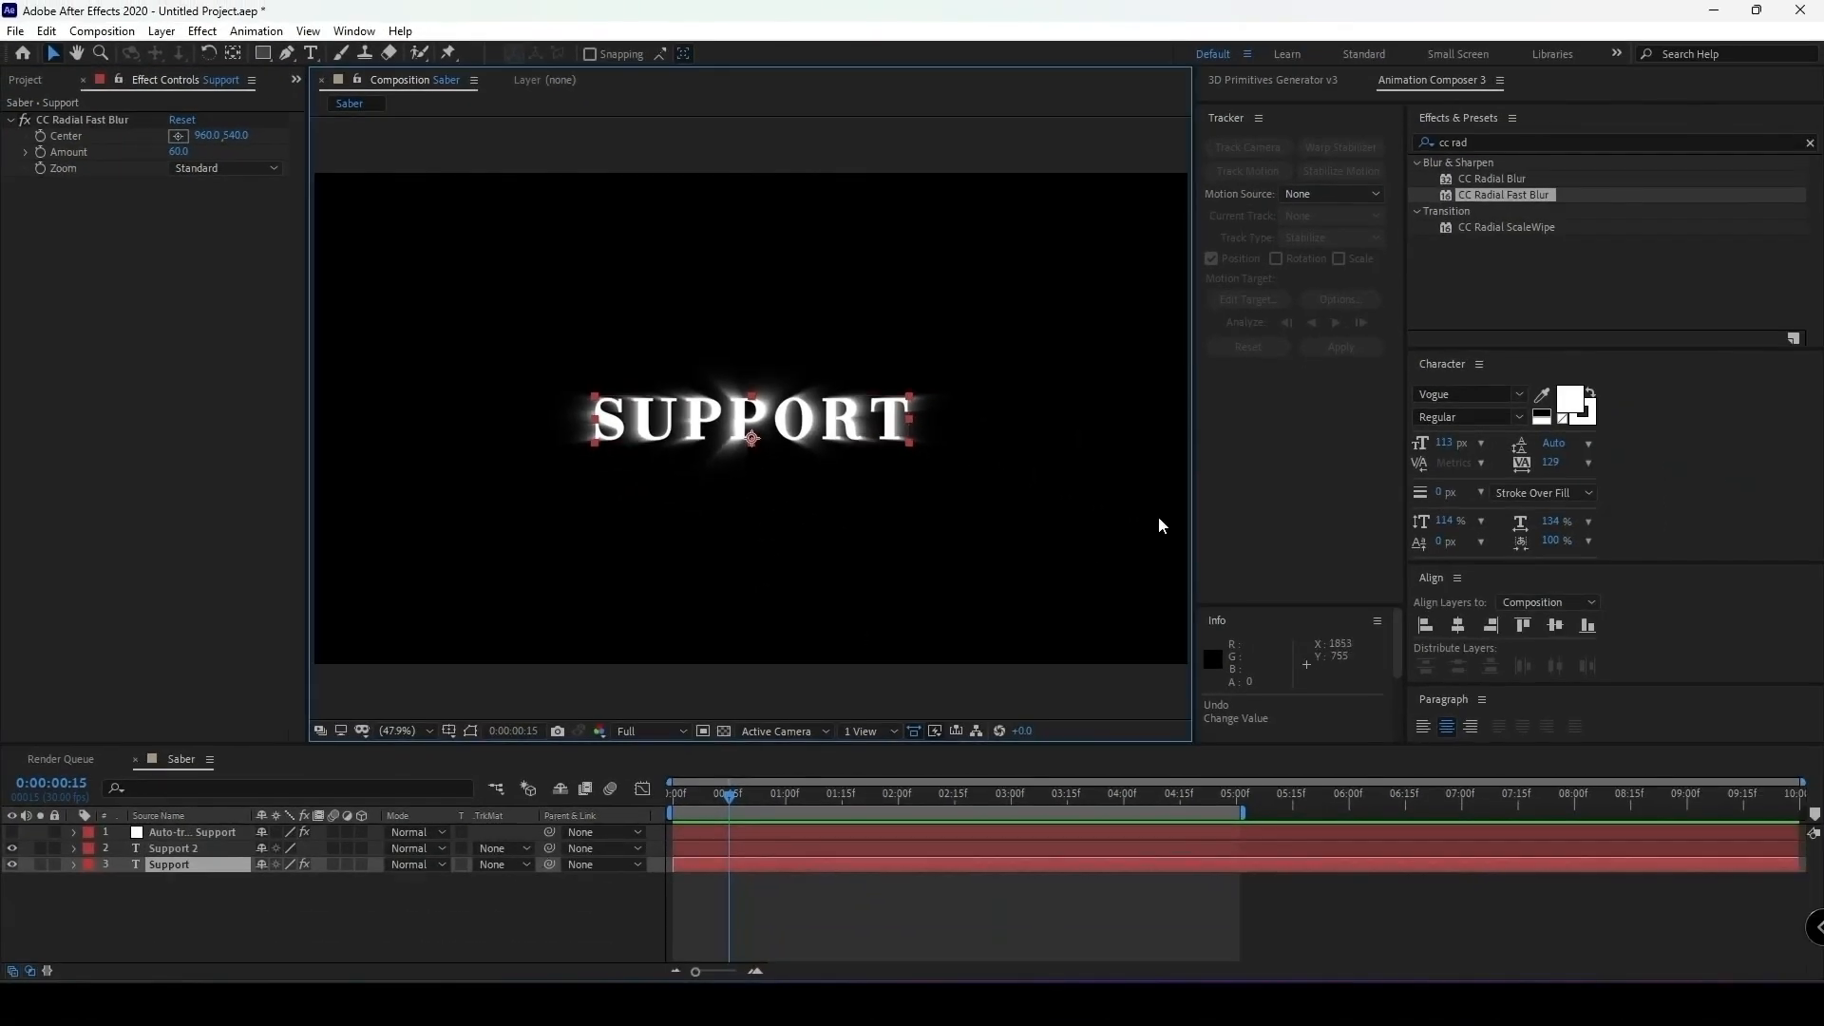
Change the original Support layer's text fill to red (RGB 255, 14, 14) and shift the layer slightly upward behind the white text.
left_click(1569, 401)
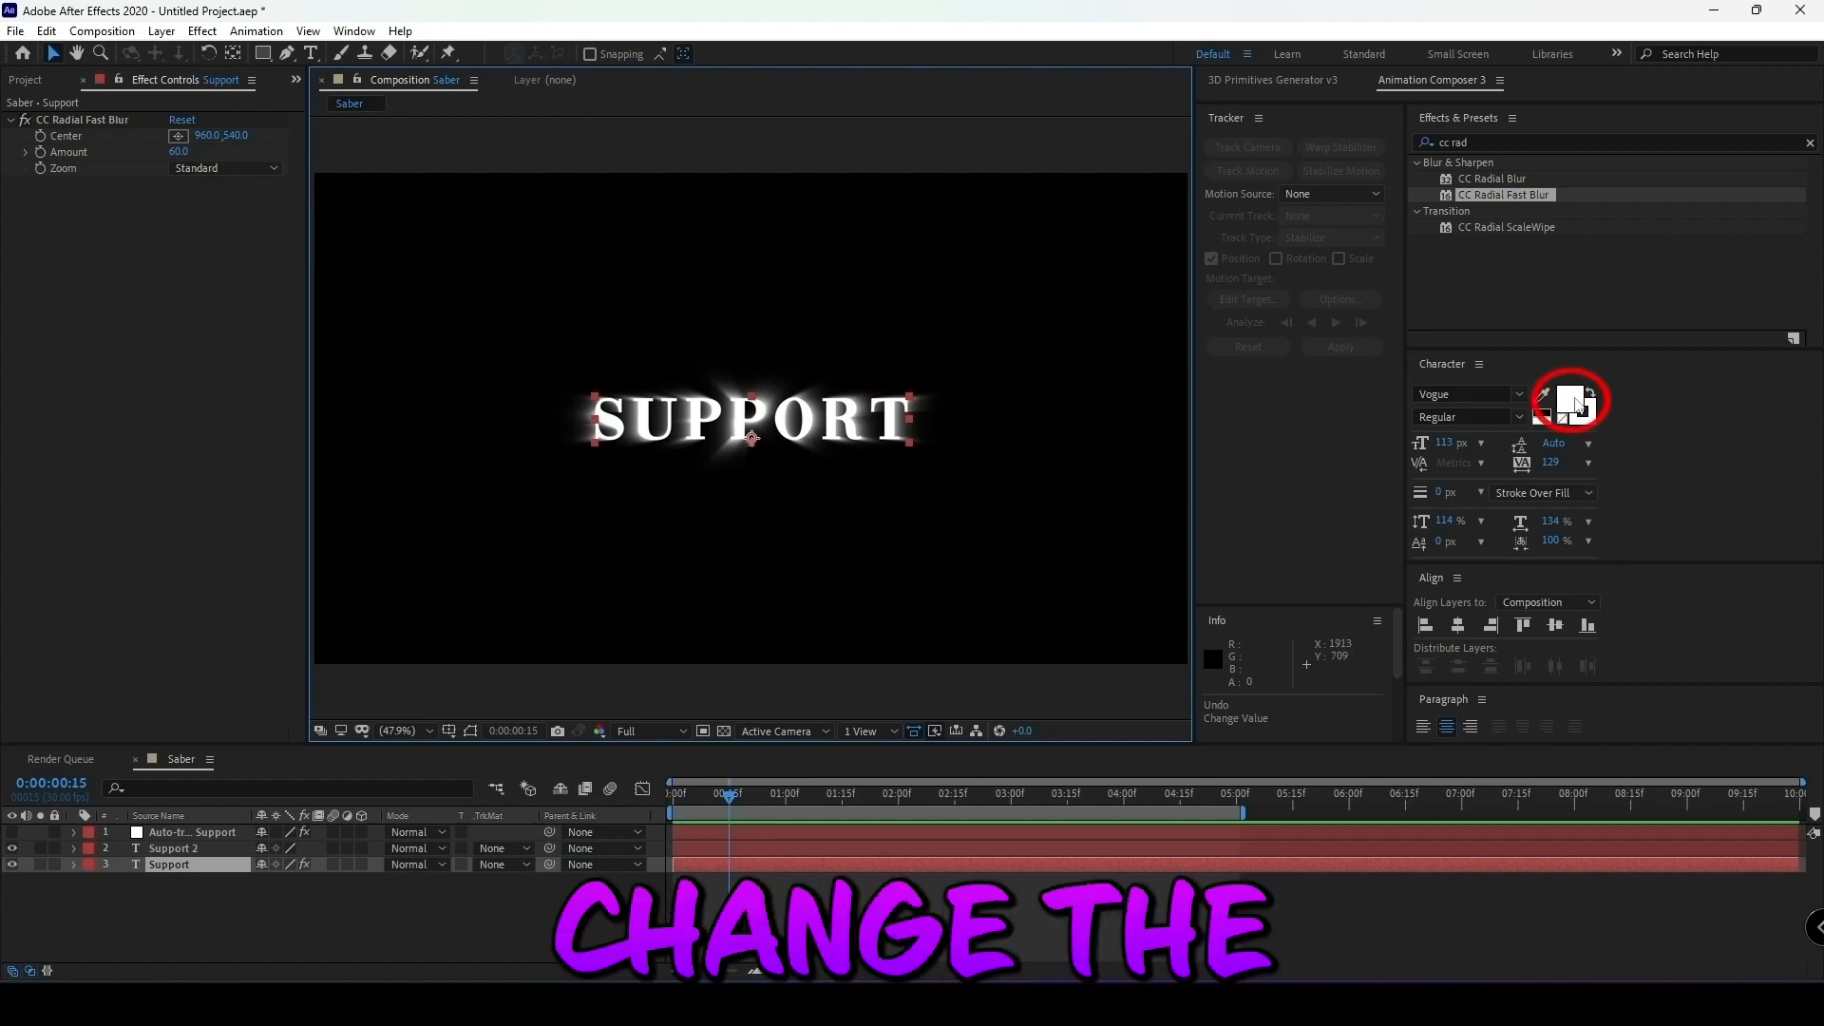
left_click_drag(683, 753, 708, 664)
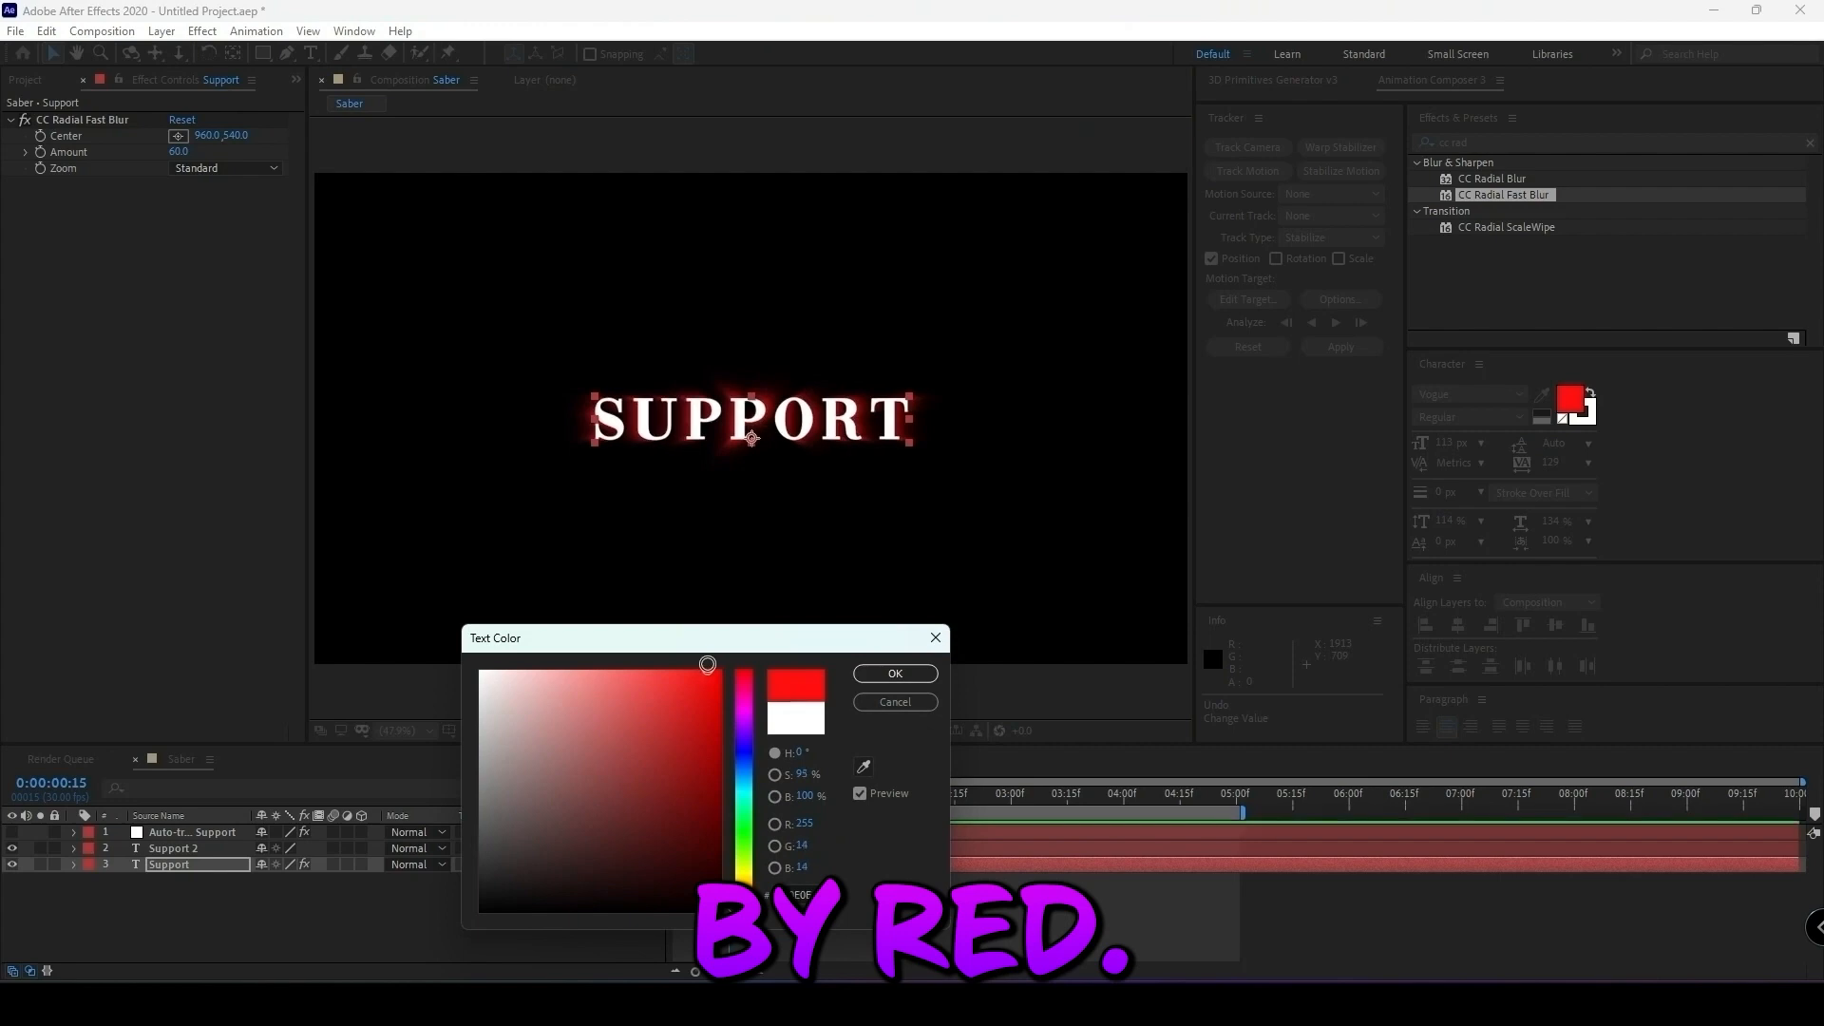
left_click(895, 675)
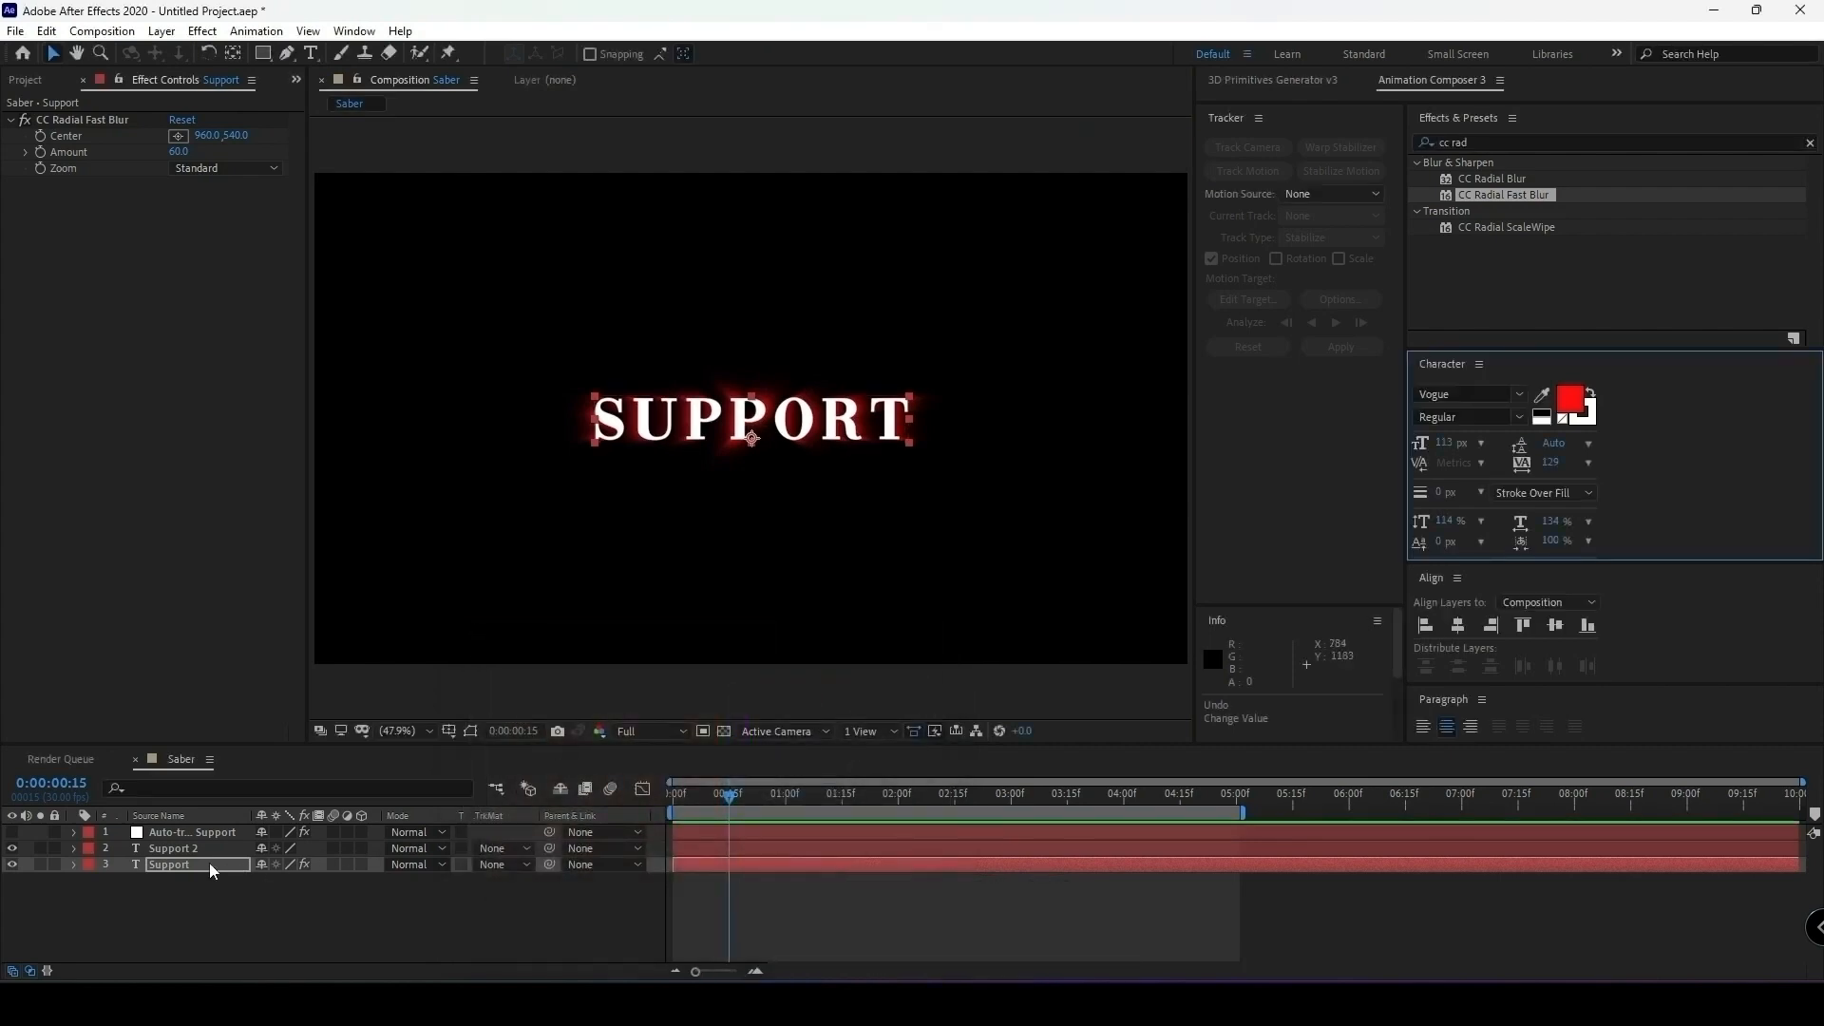
left_click(194, 865)
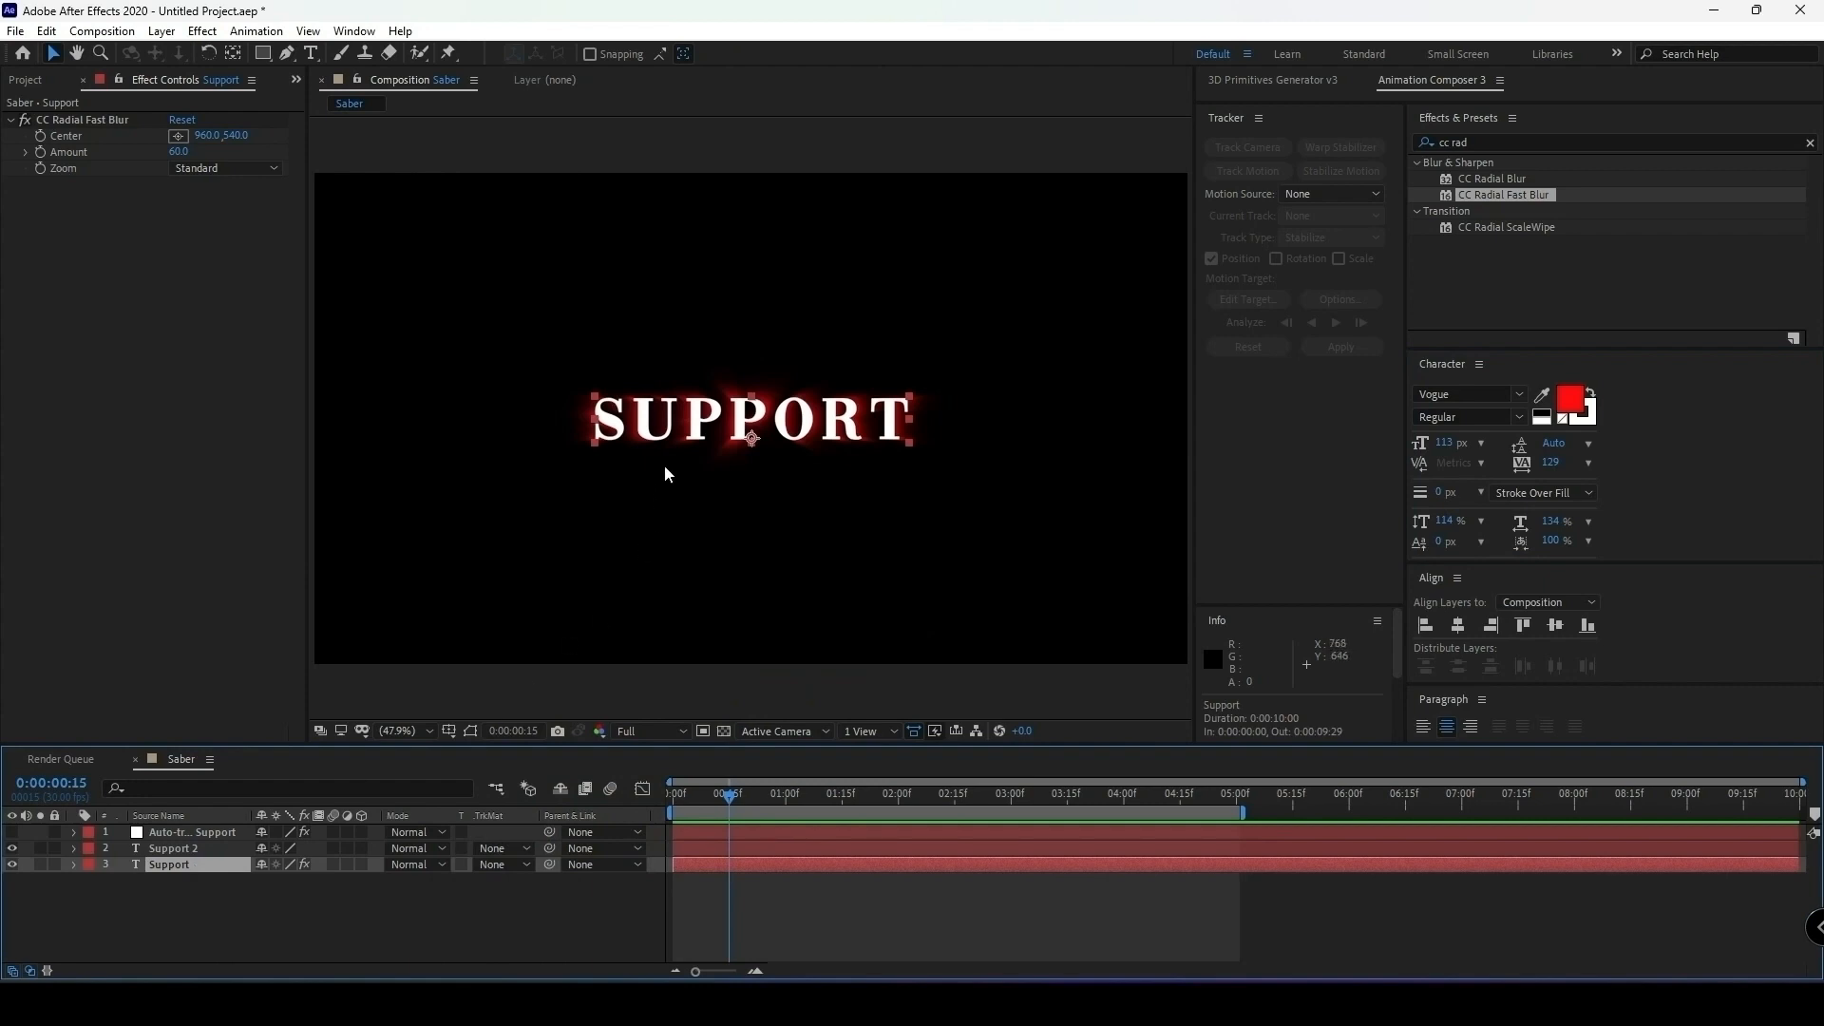
left_click_drag(751, 413, 748, 365)
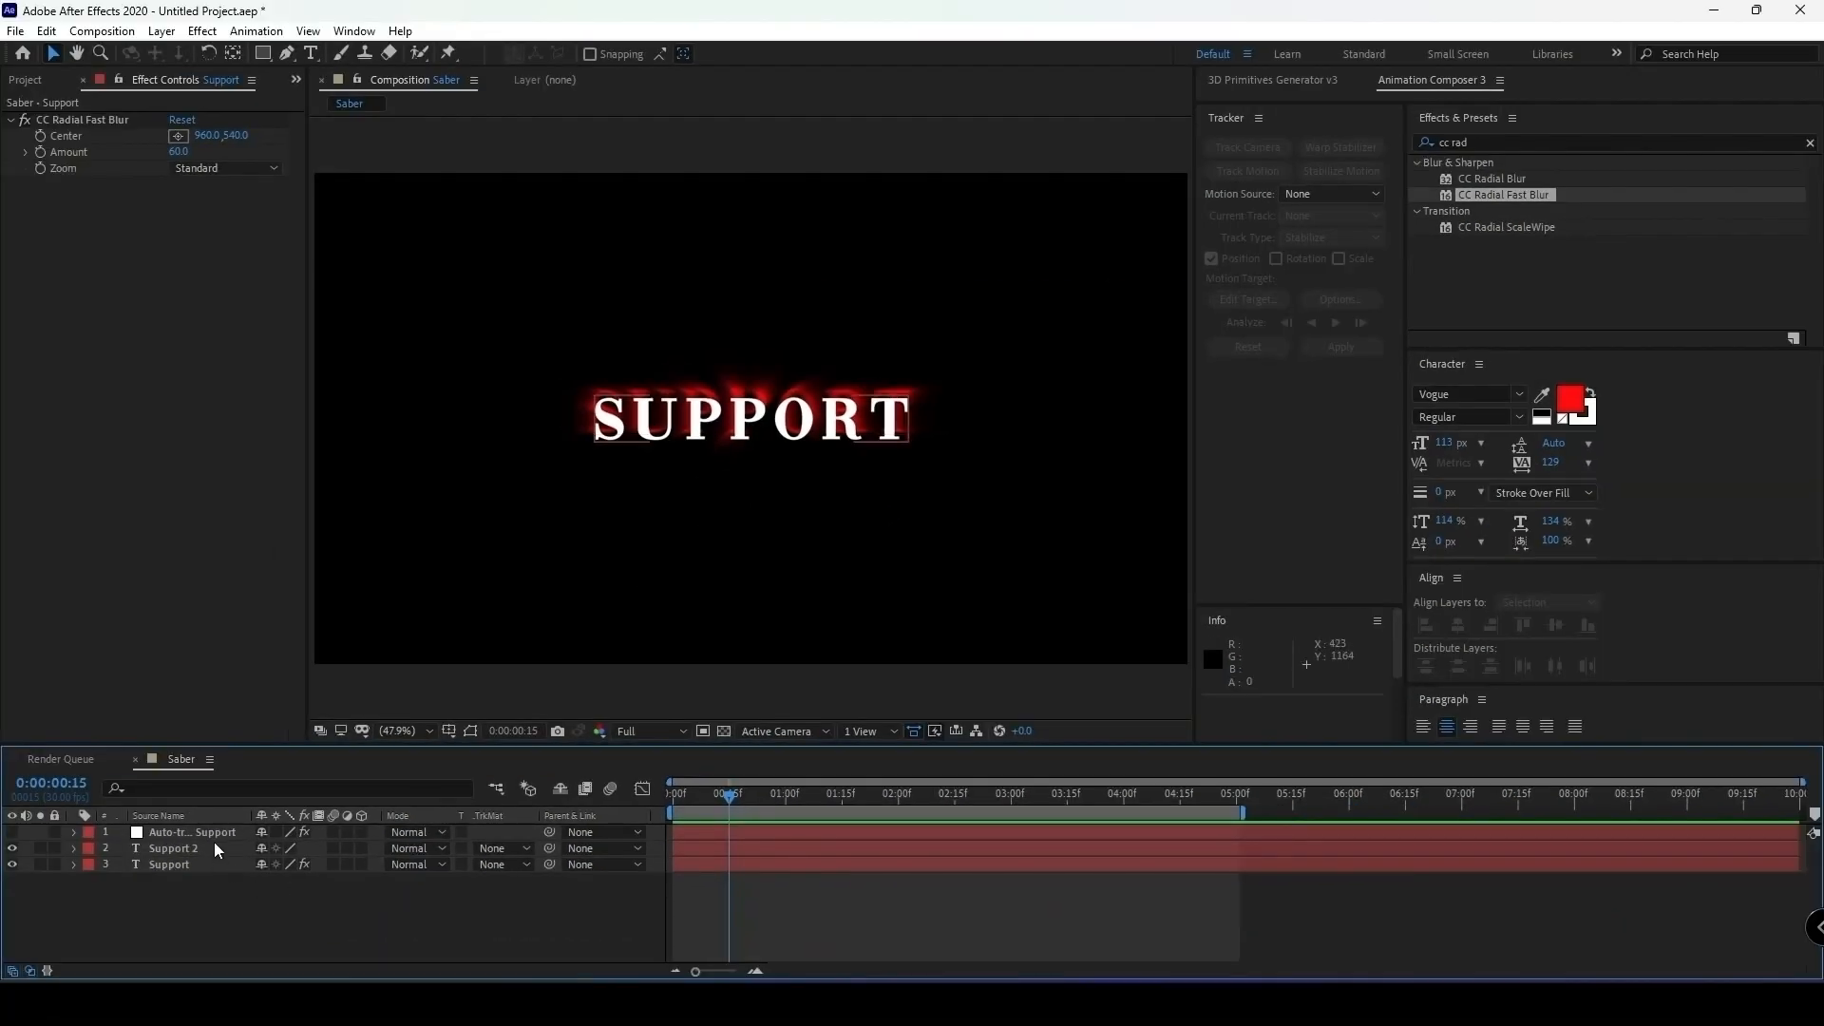
Duplicate the Support 2 text layer and apply CC Radial Fast Blur to Support 2 beneath the new copy.
left_click(209, 847)
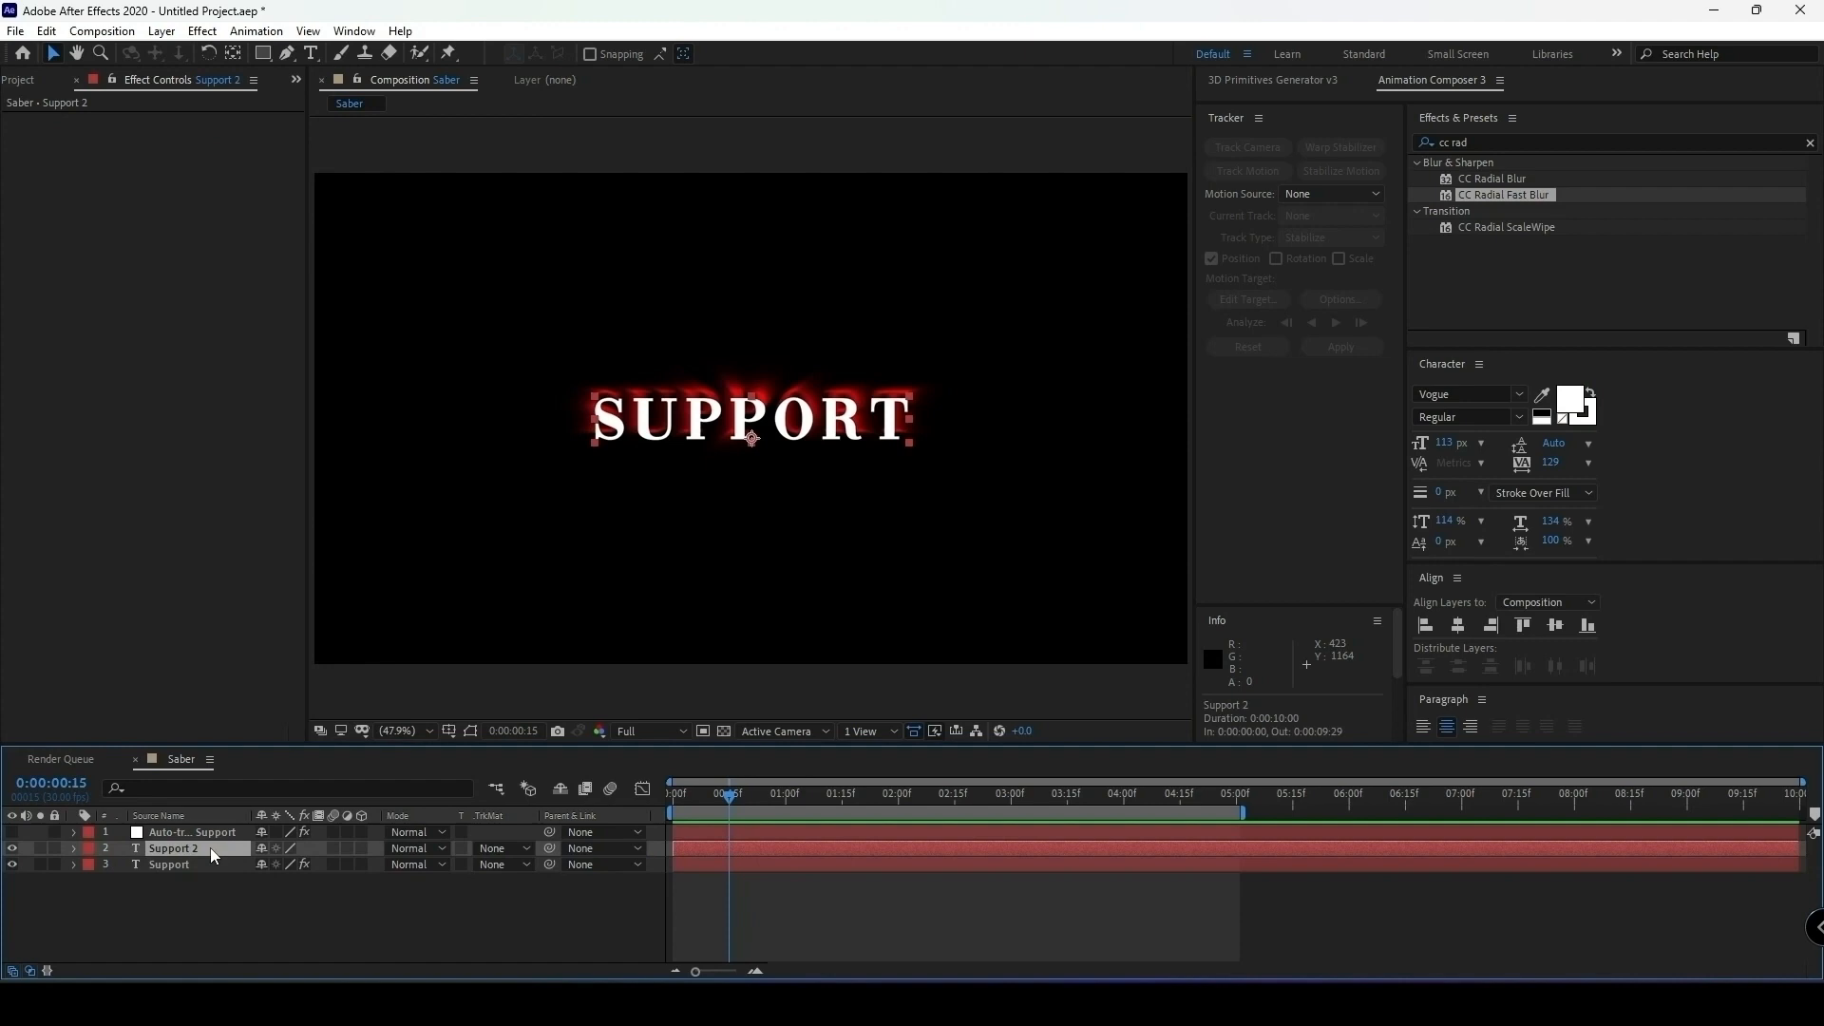
key("ctrl+d")
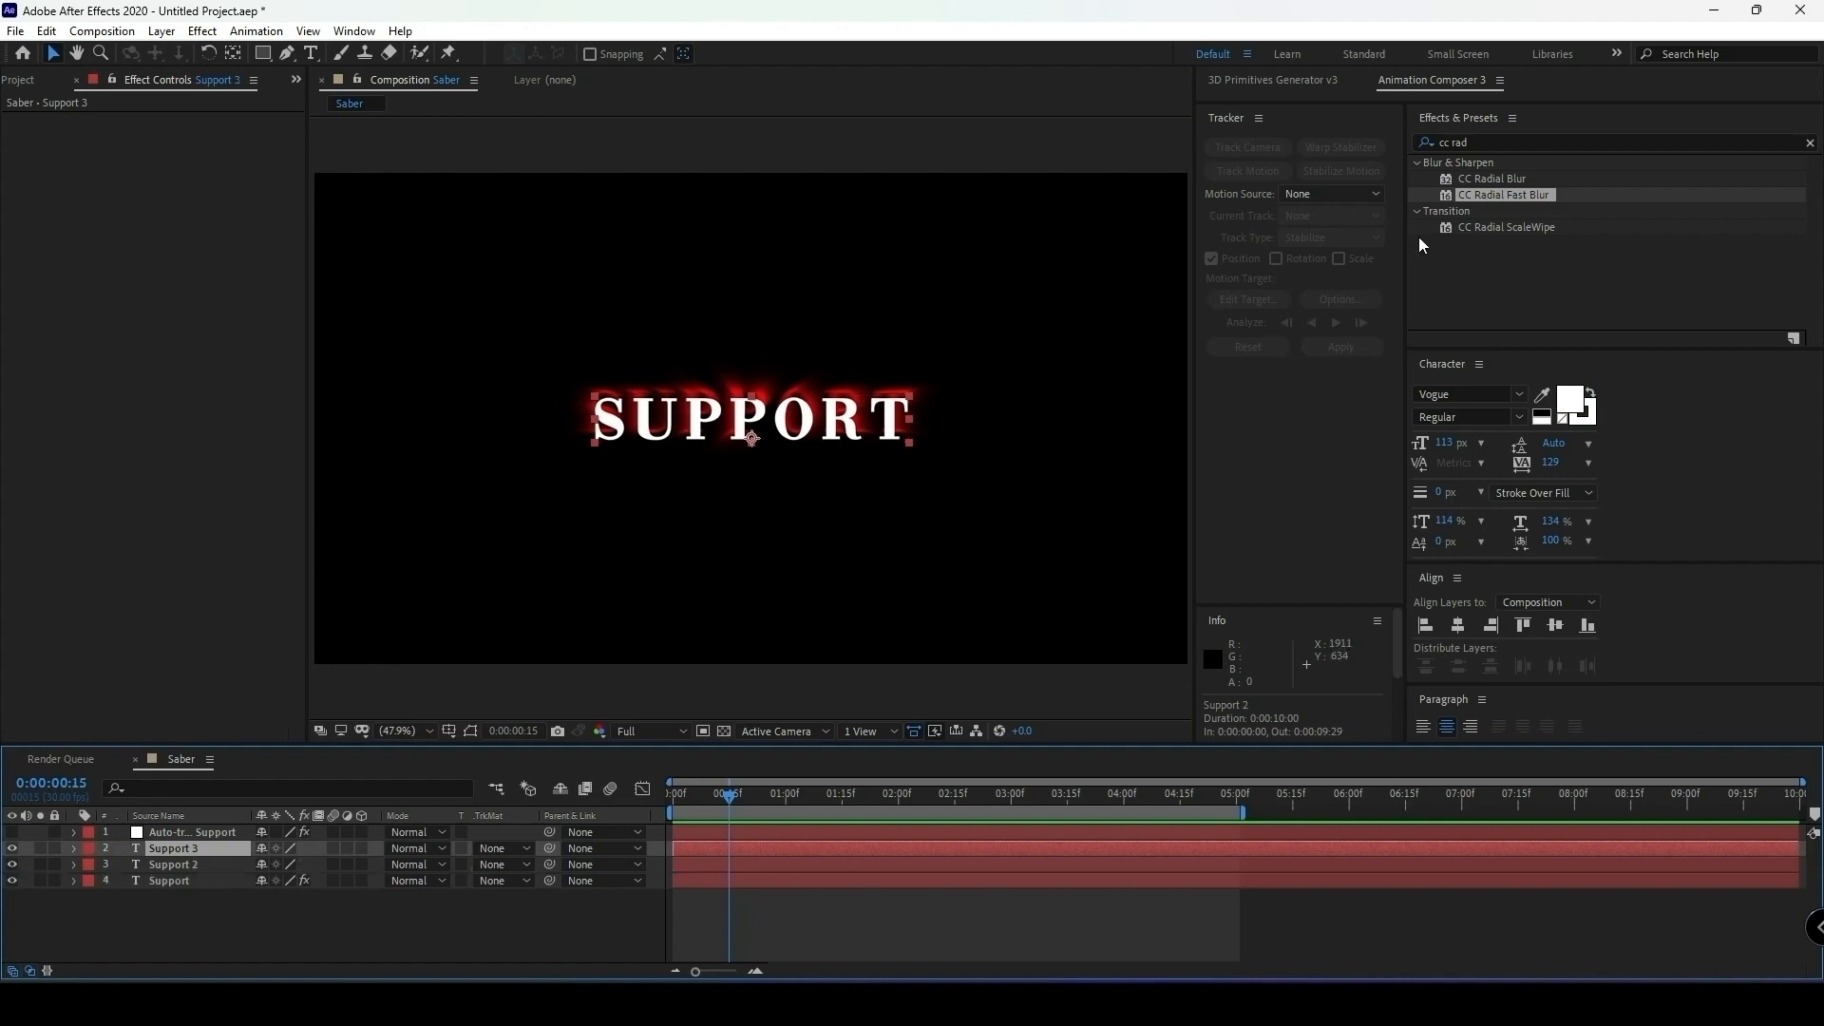
left_click_drag(1507, 190, 214, 857)
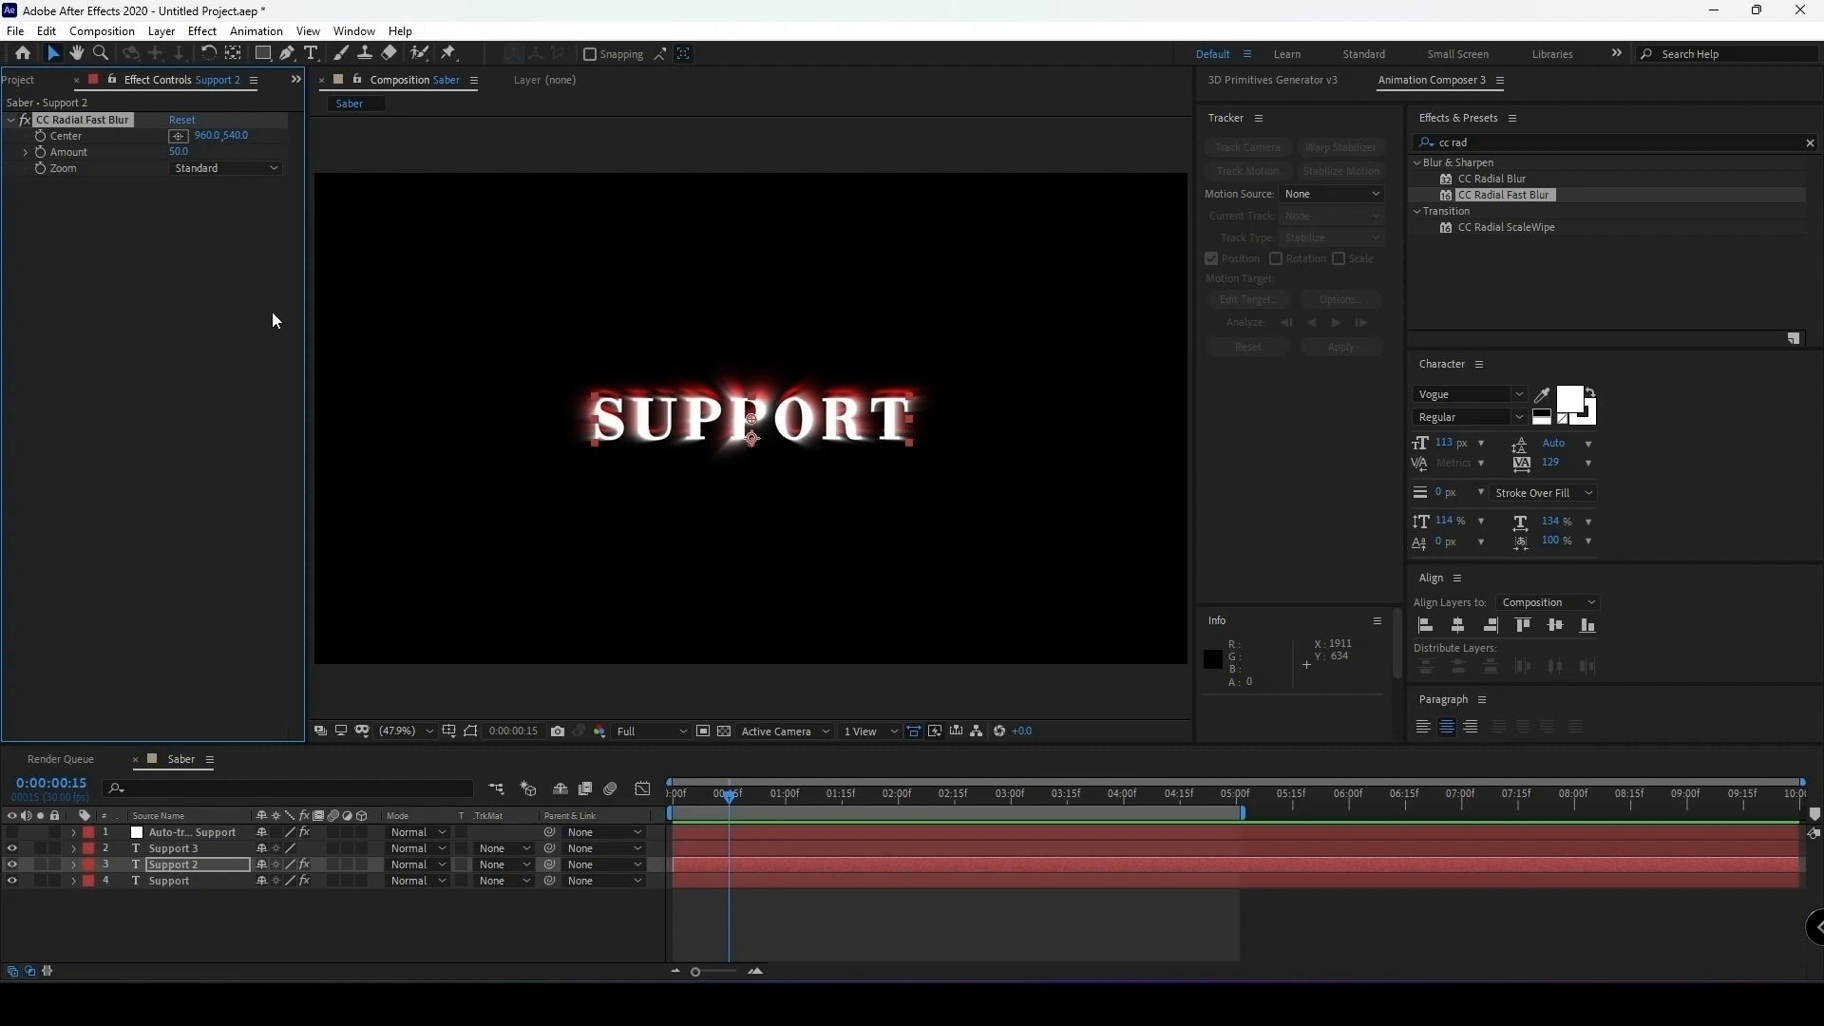
Set the CC Radial Fast Blur Amount on the Support 2 layer to 60.
left_click(181, 152)
type("60")
left_click(173, 374)
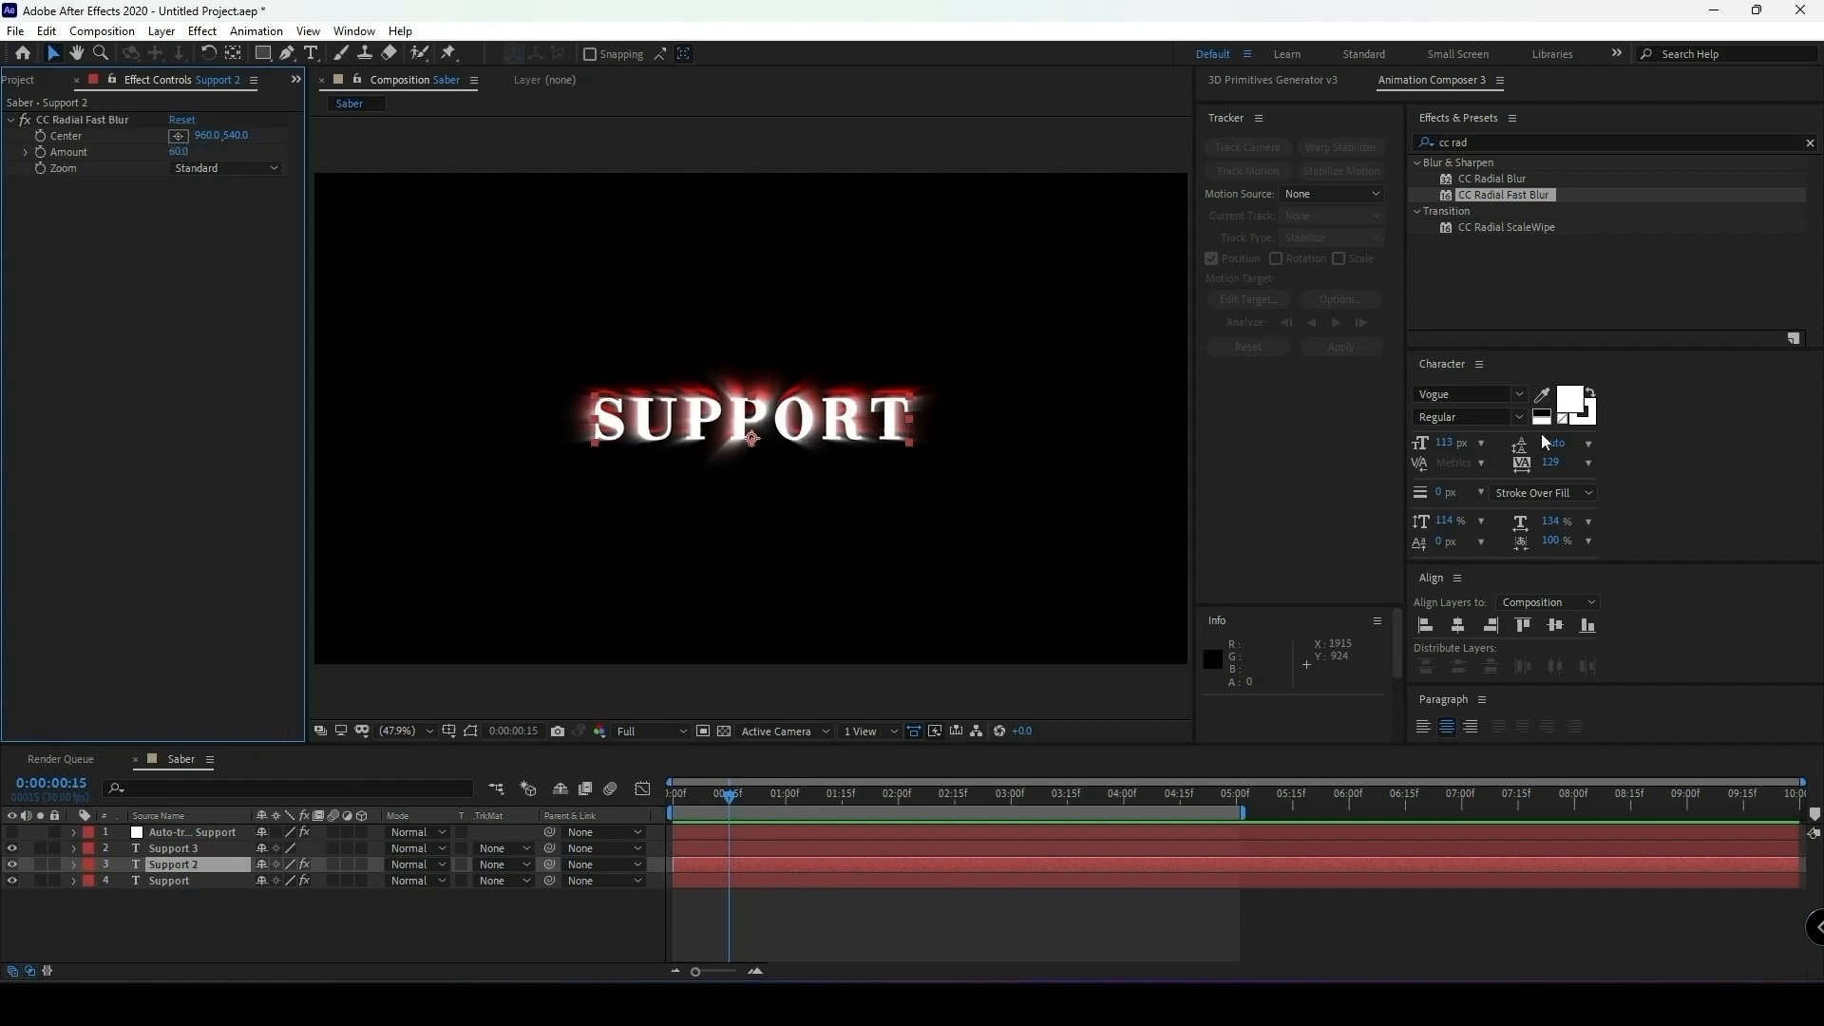
Change the Support 2 layer's text fill to red D91E1E and deselect the layer.
left_click(1569, 403)
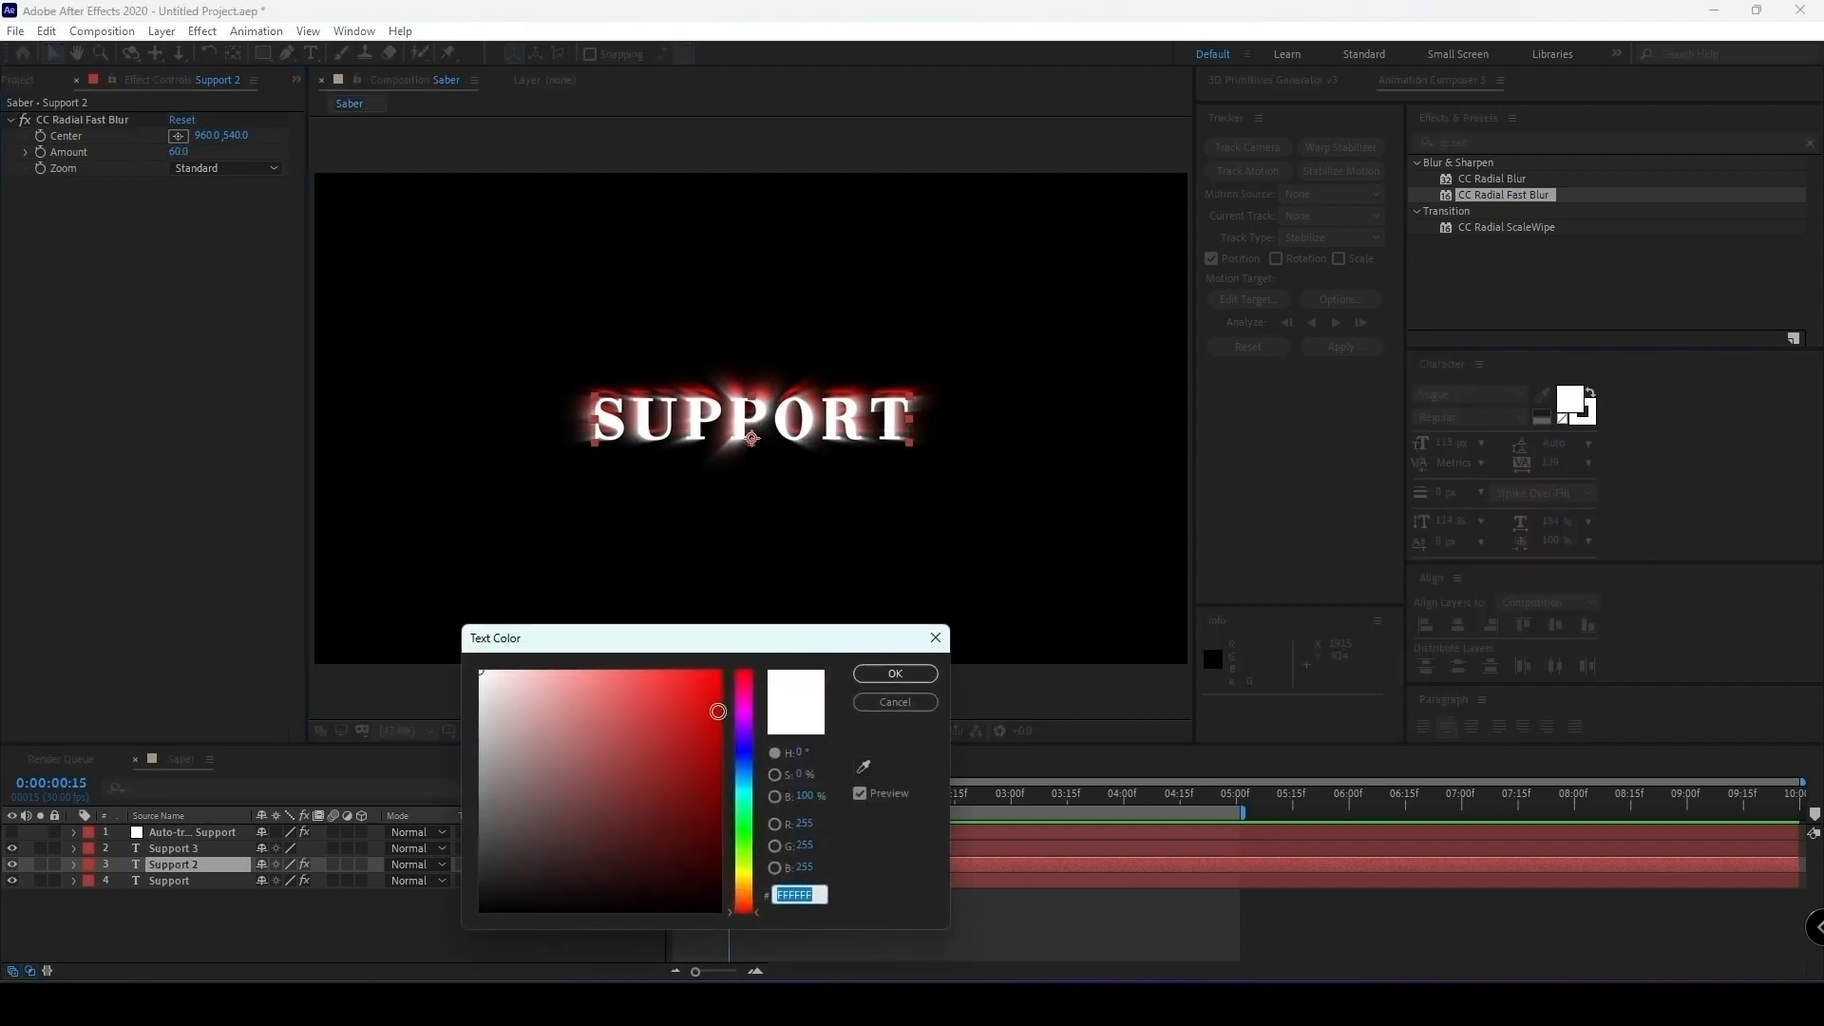
left_click(688, 705)
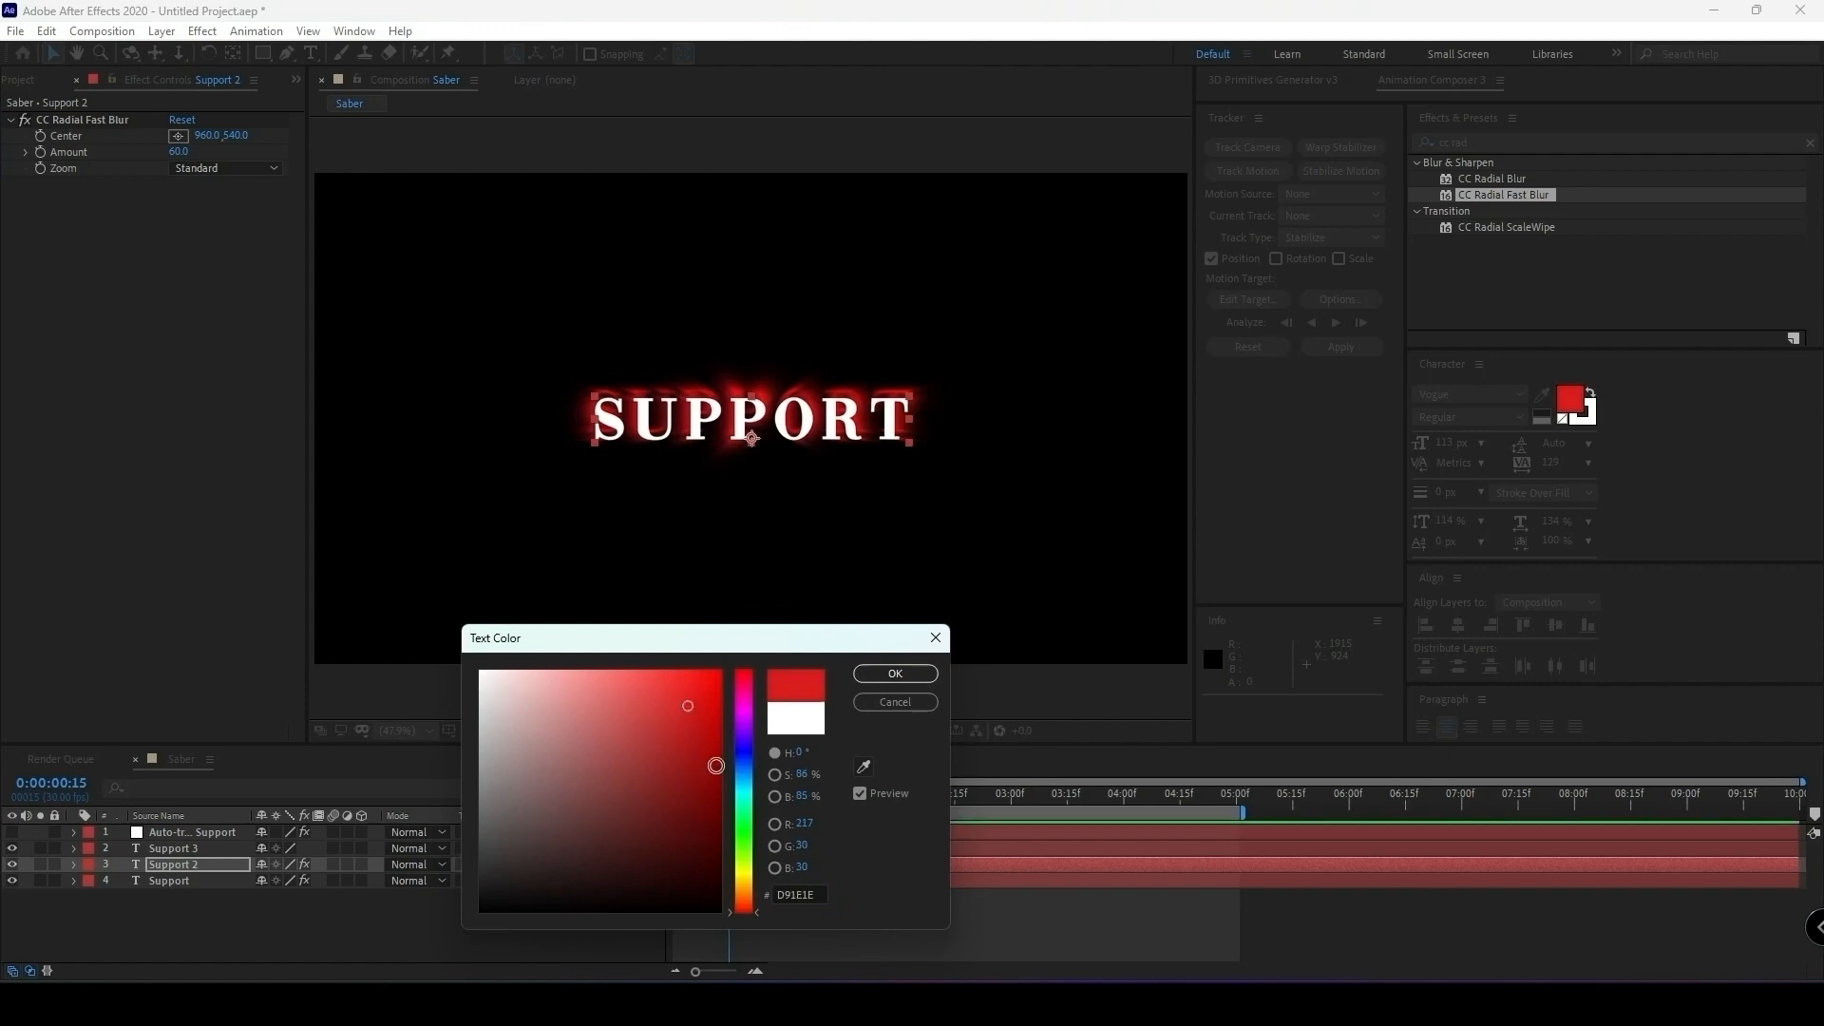
left_click(869, 673)
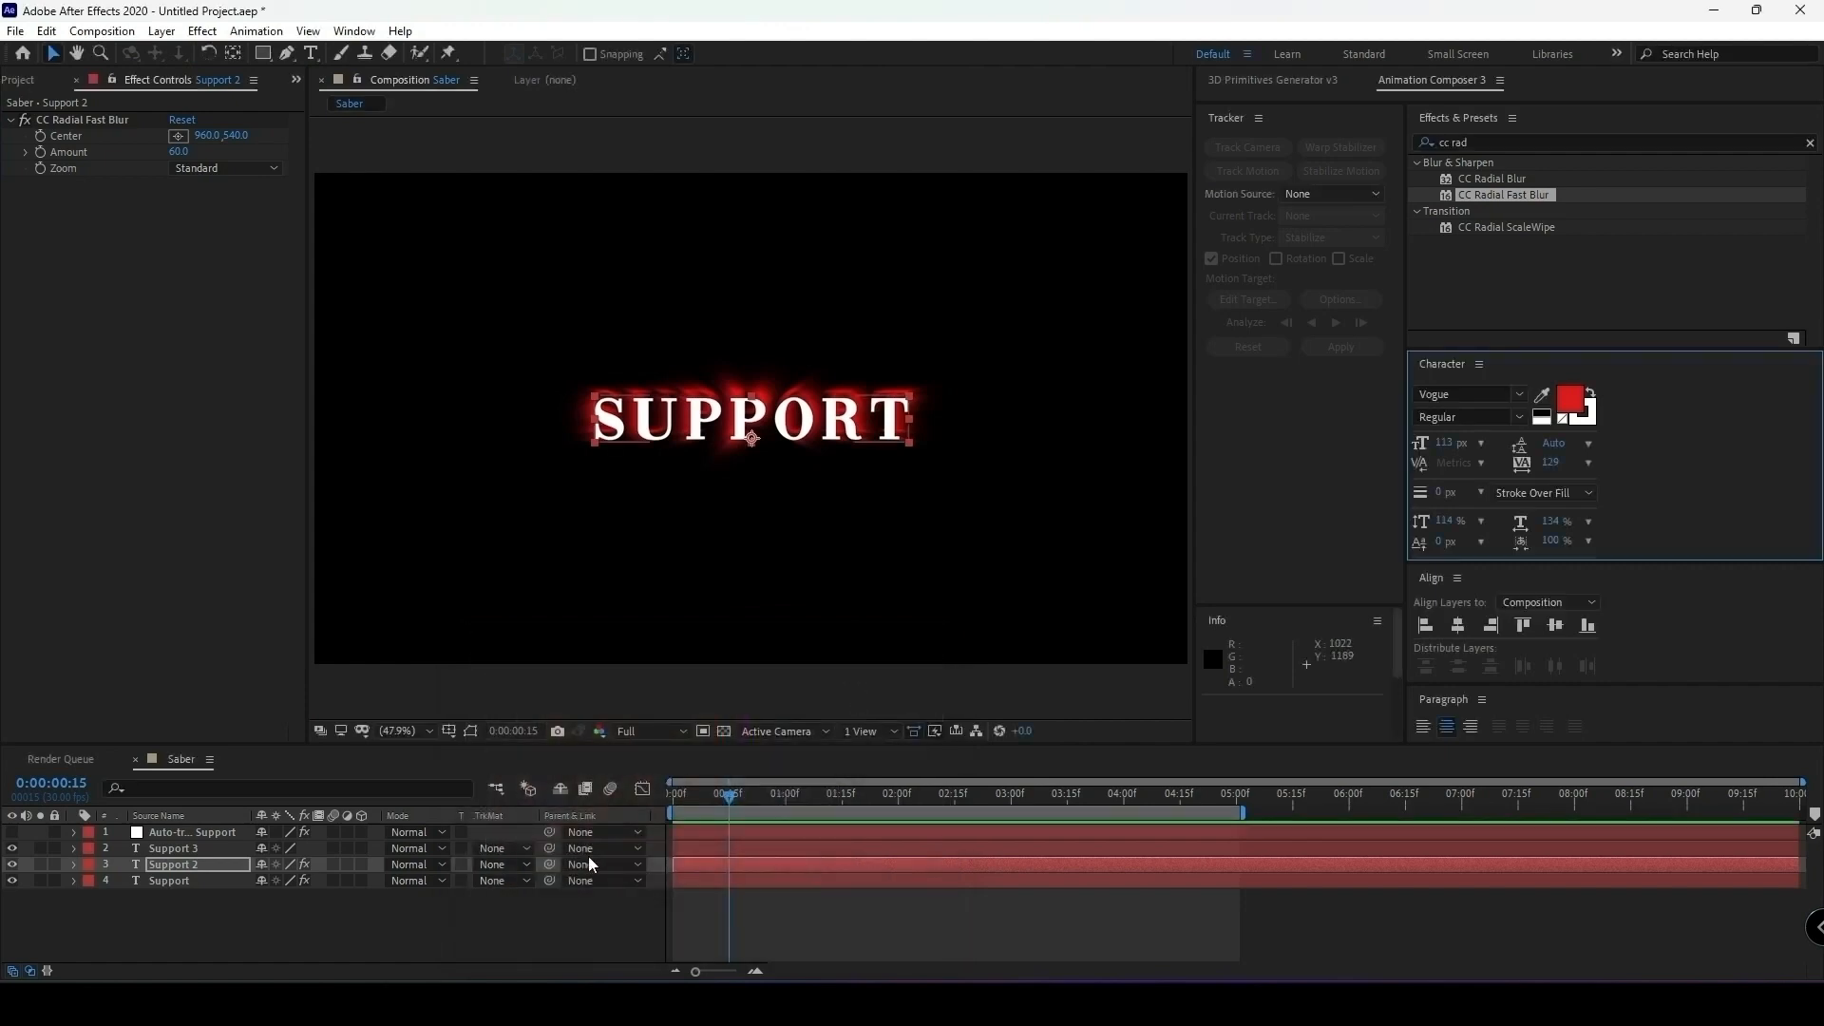
left_click(390, 914)
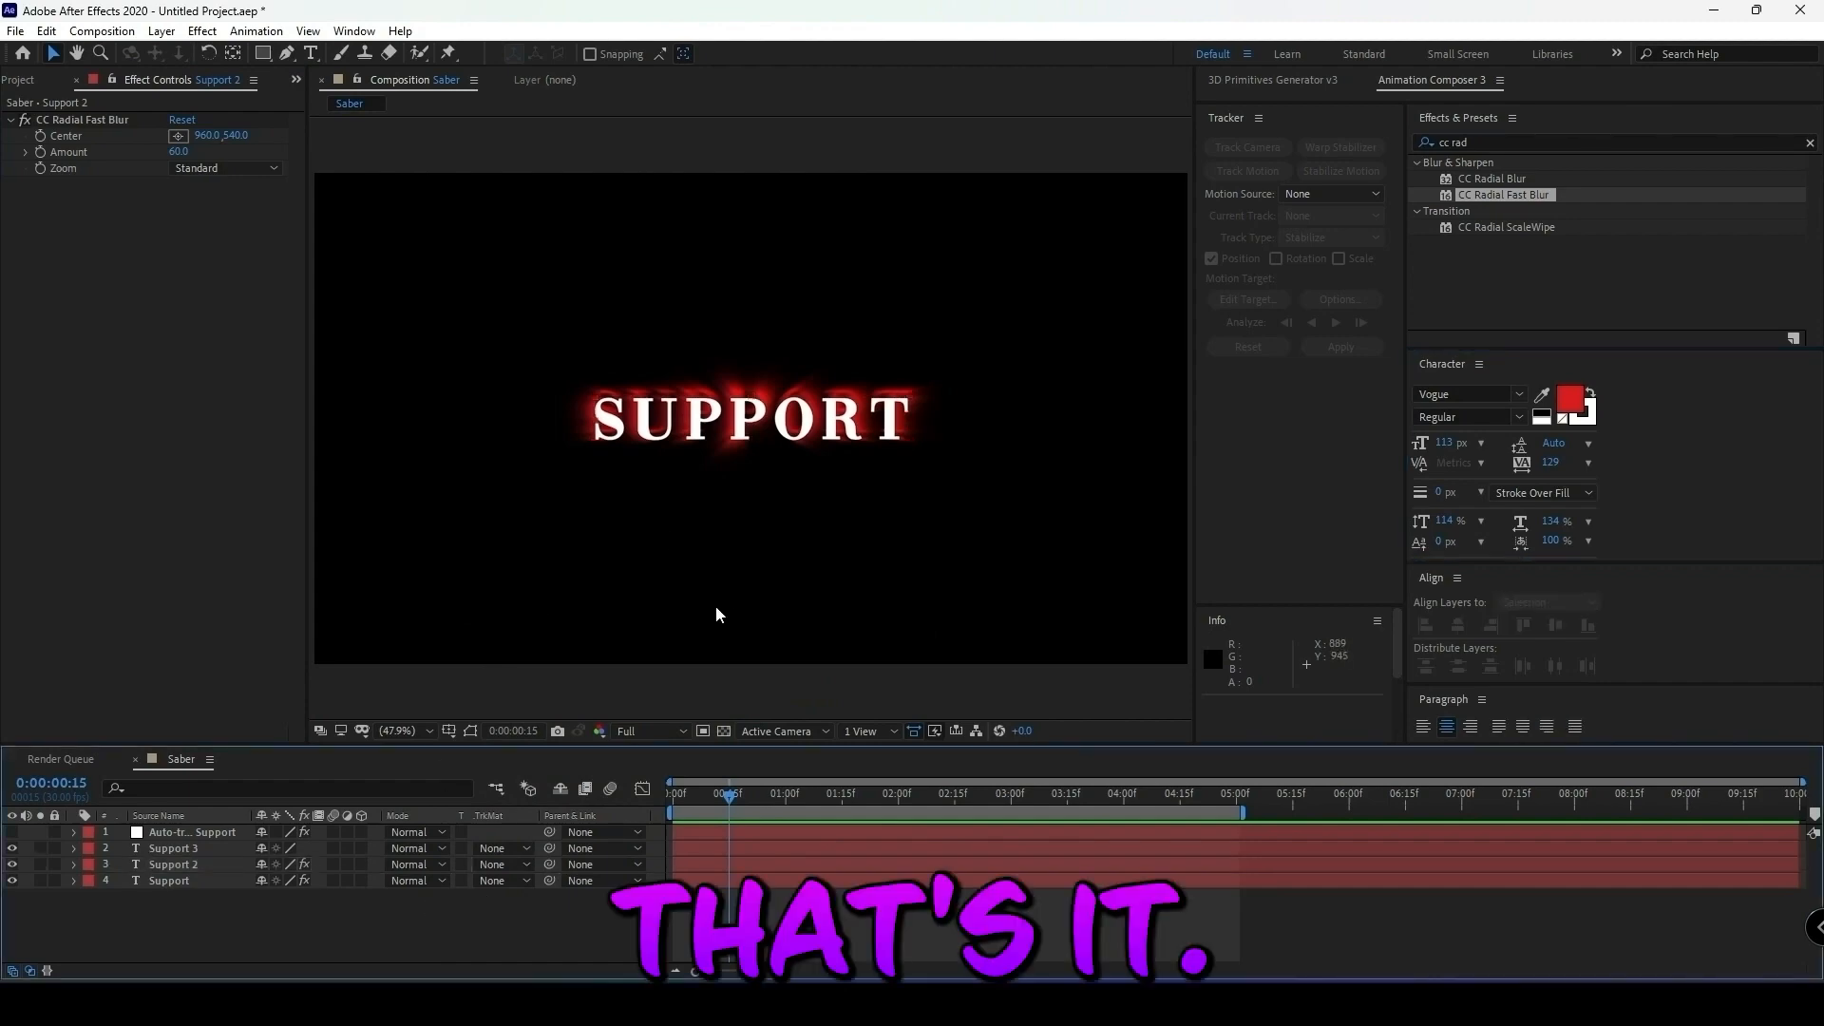